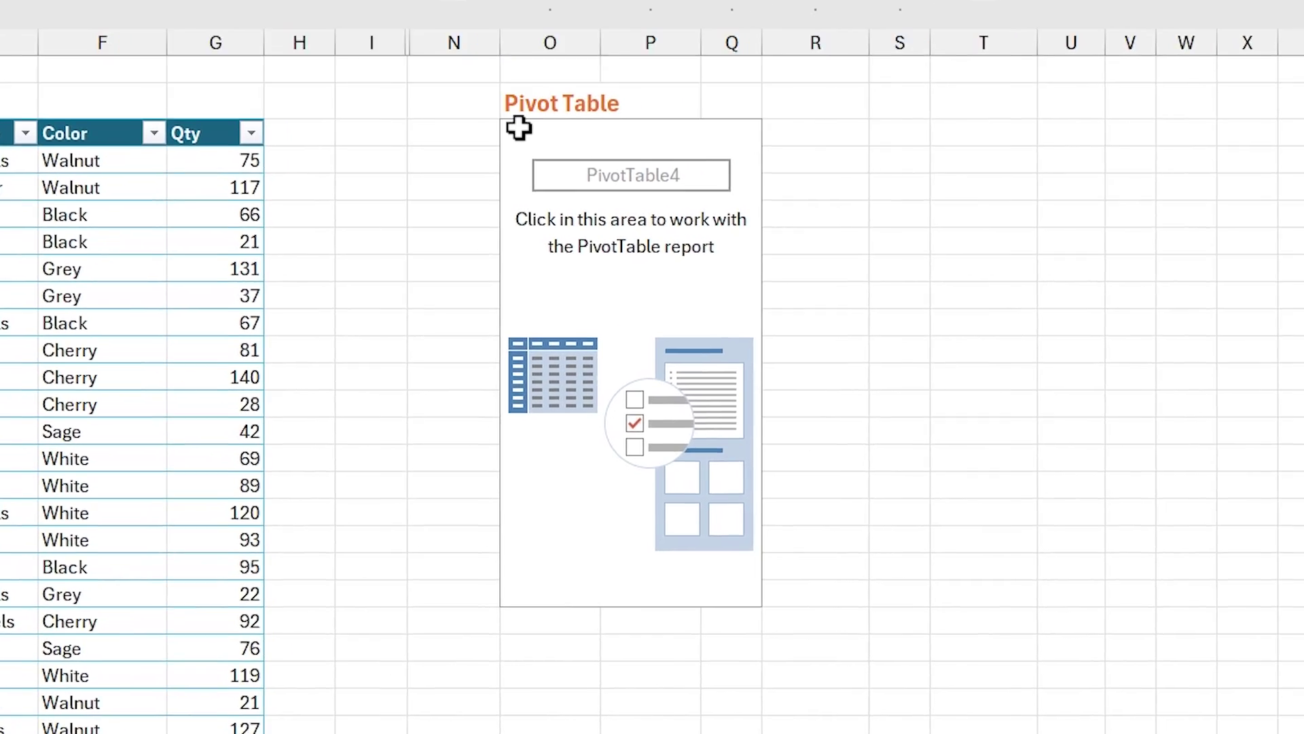
# Step: Open the PivotTable Fields list for the empty PivotTable4 report
pyautogui.click(1069, 74)
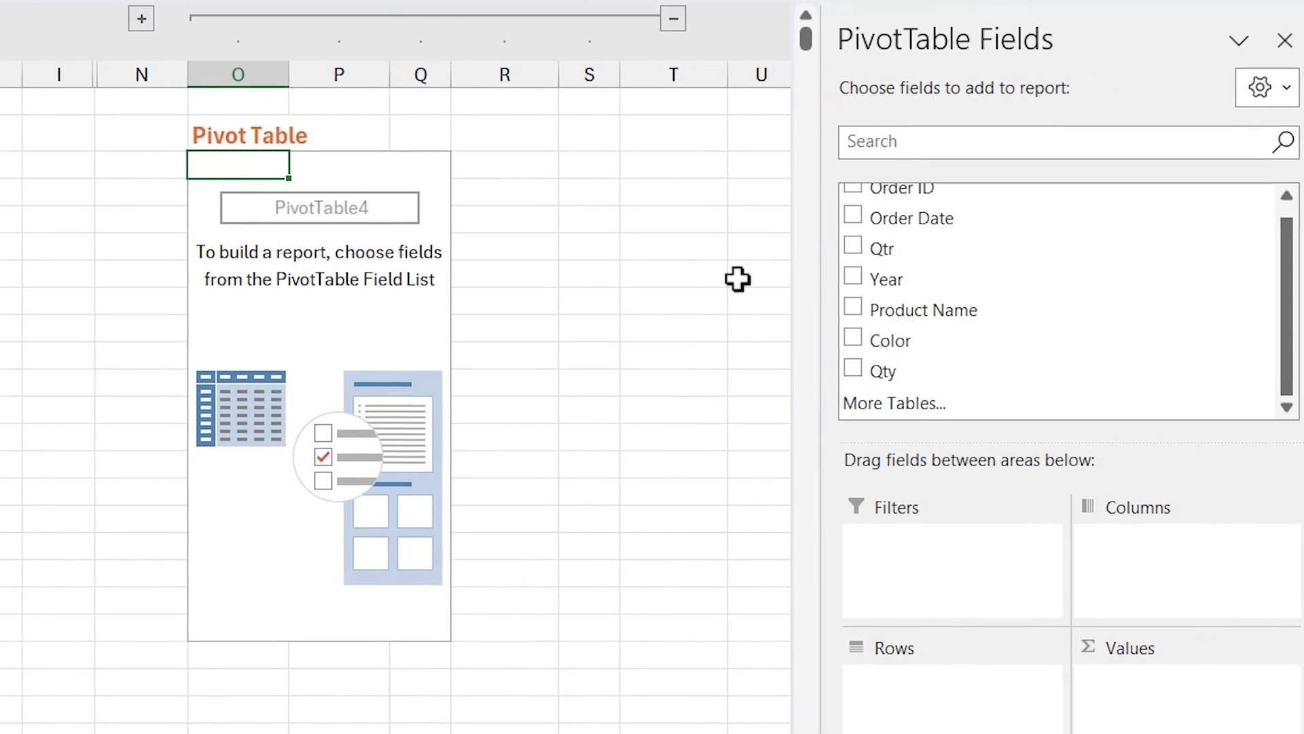
# Step: Build the pivot with Color as rows, Sum of Qty as values and Year as columns
pyautogui.moveTo(951, 332); pyautogui.dragTo(986, 492)
pyautogui.moveTo(876, 504); pyautogui.dragTo(936, 719)
pyautogui.moveTo(872, 372); pyautogui.dragTo(1155, 706)
pyautogui.moveTo(894, 283); pyautogui.dragTo(1182, 601)
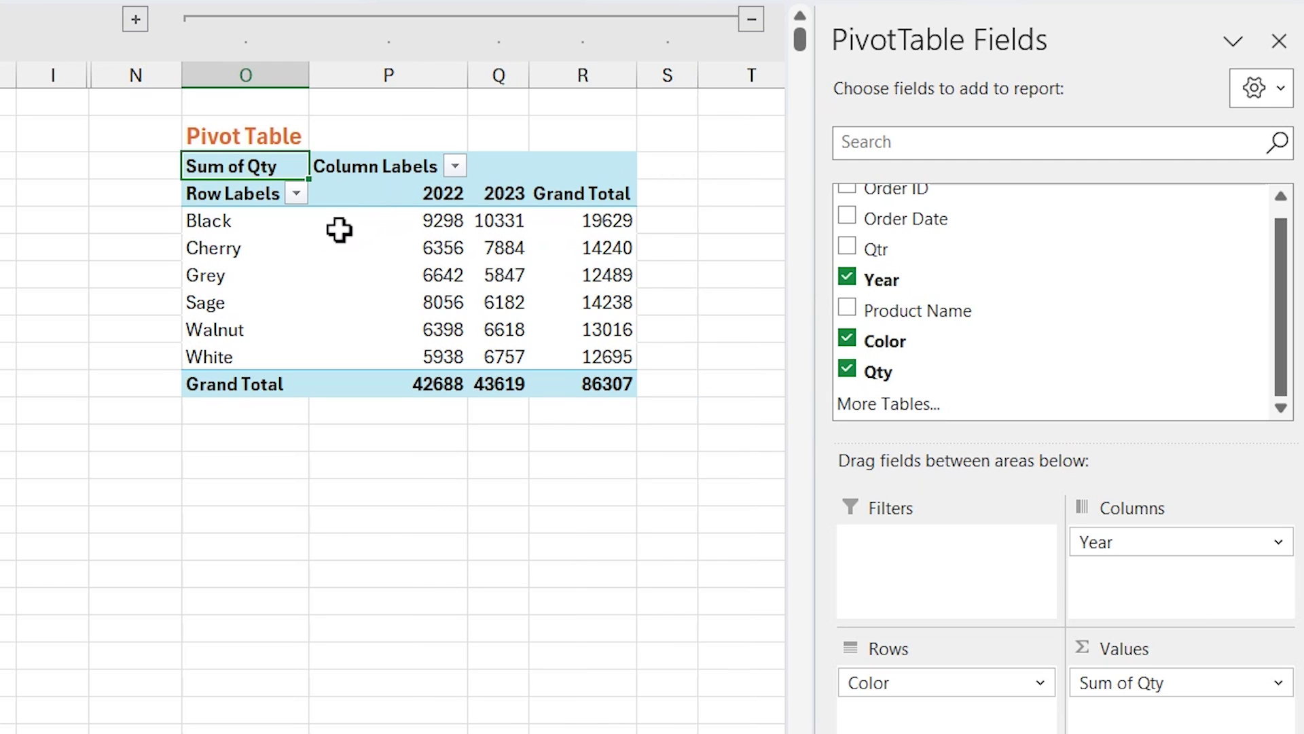
pyautogui.moveTo(352, 223)
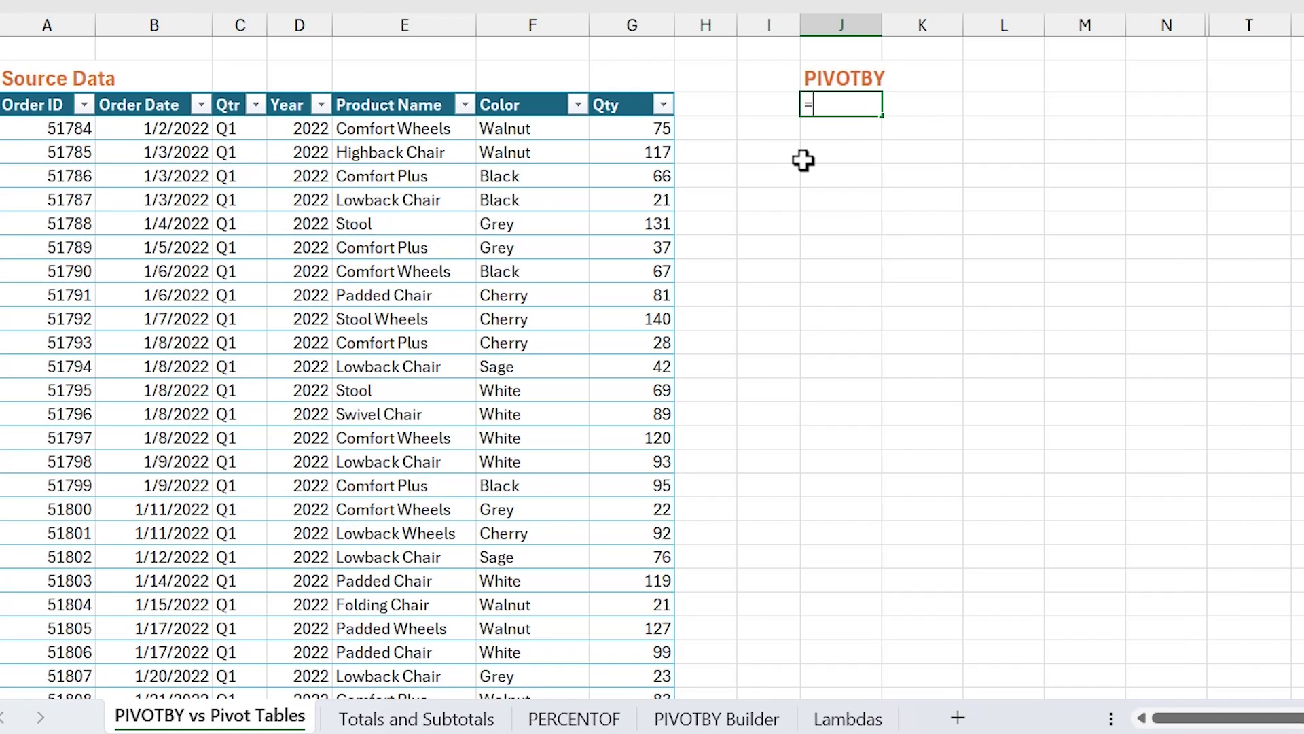
# Step: In J3 enter =PIVOTBY(tblOrders[Color],tblOrders[Year],tblOrders[Qty],SUM) to total Qty by Color and Year
pyautogui.write('pivot')
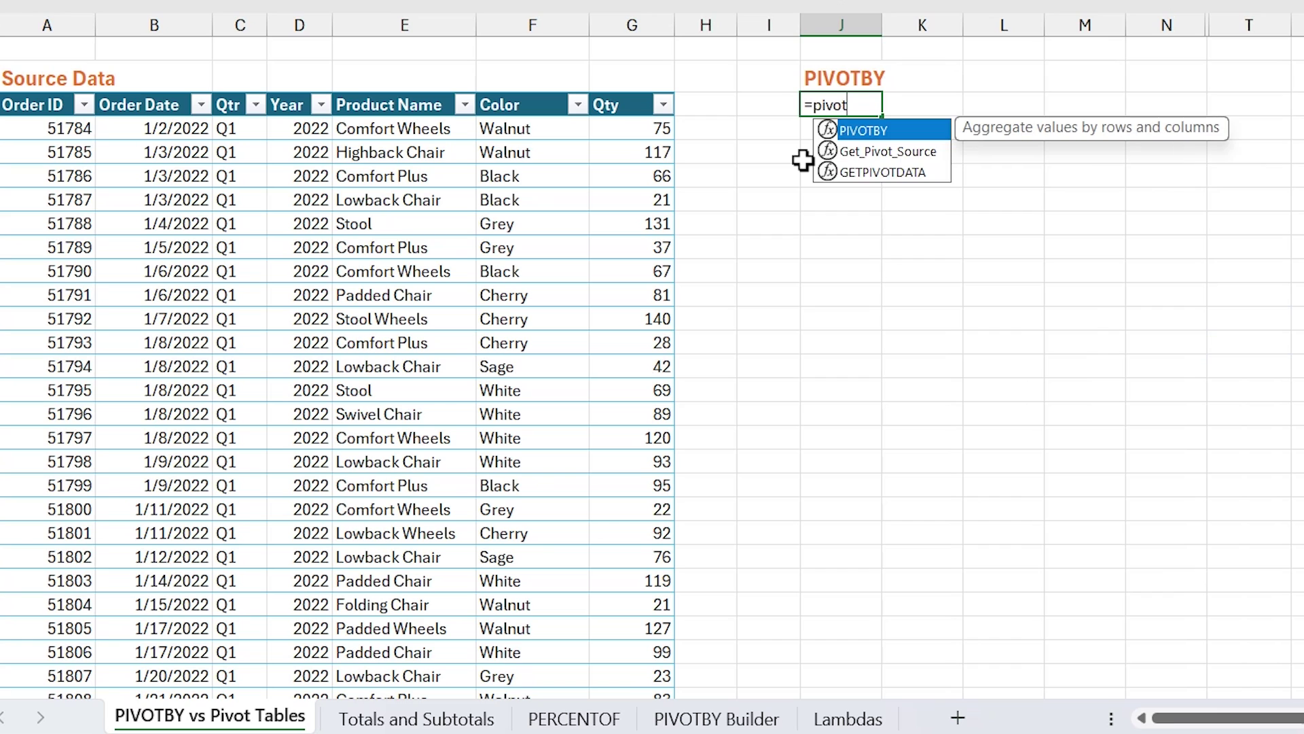
pyautogui.press('Tab')
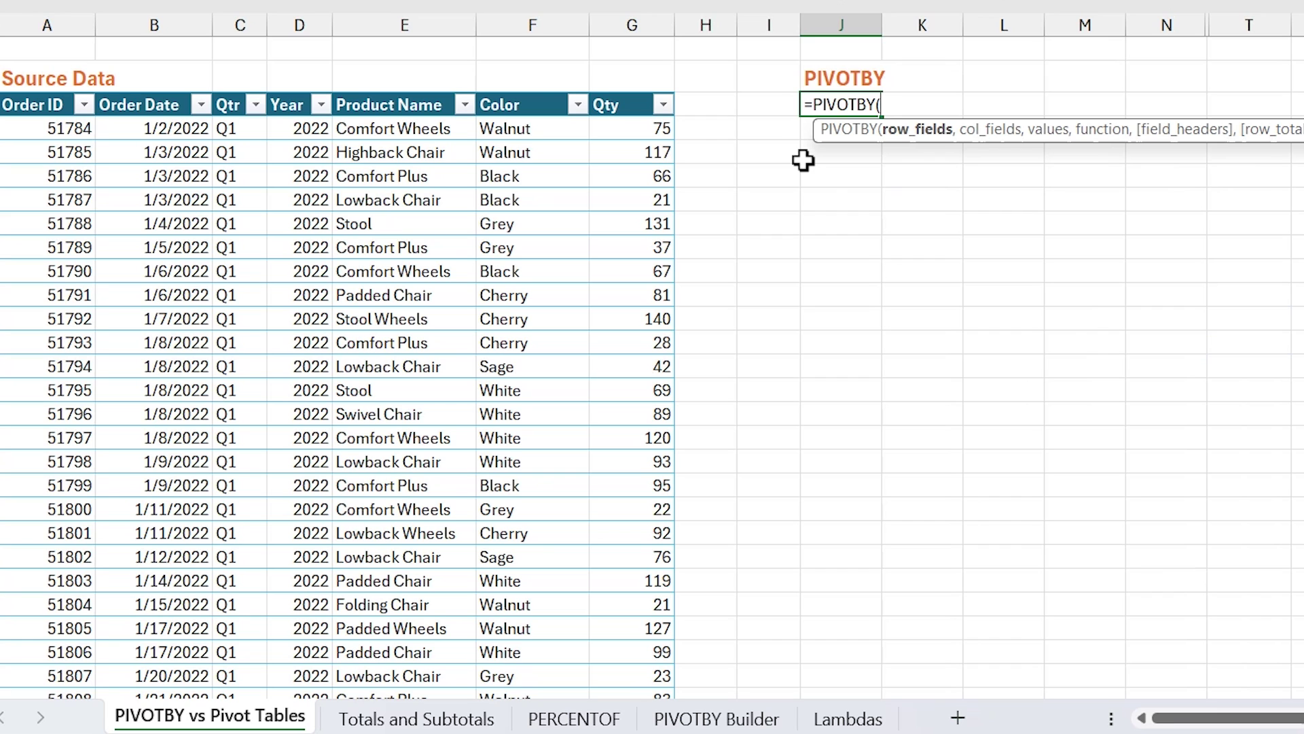
pyautogui.click(521, 89)
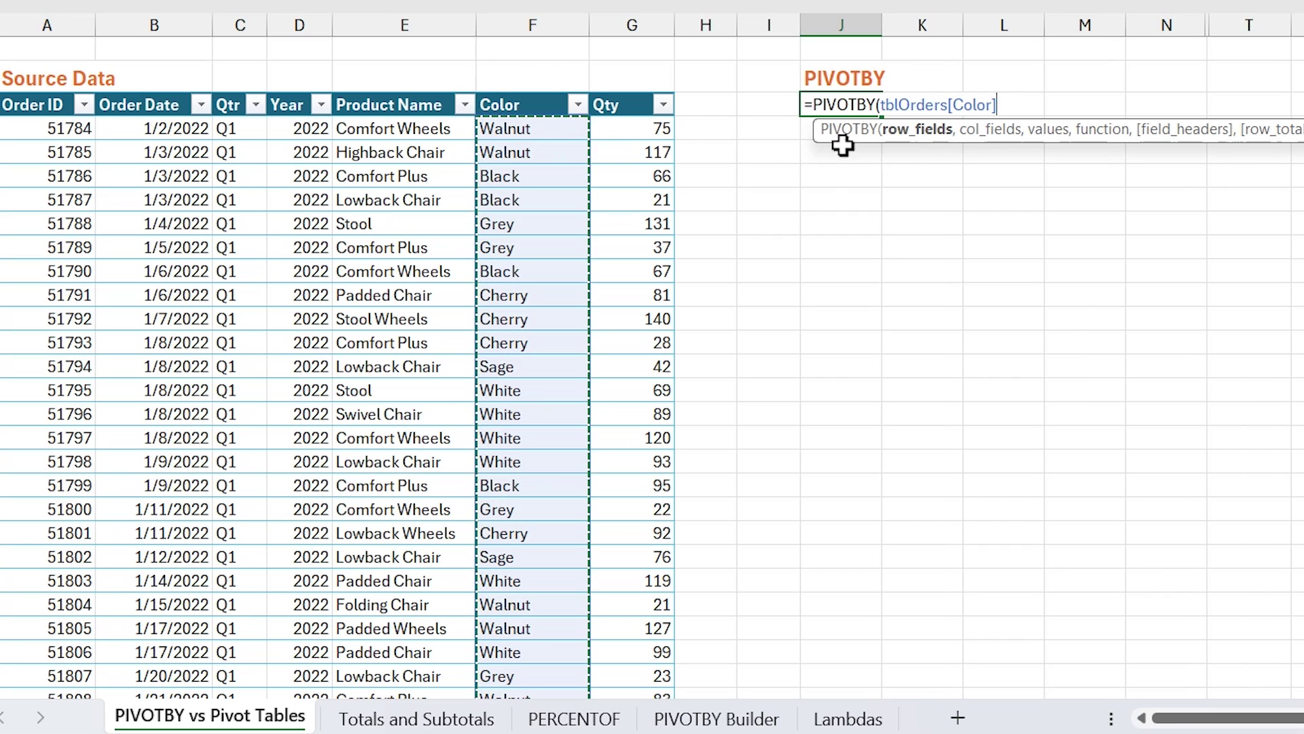
pyautogui.write(',')
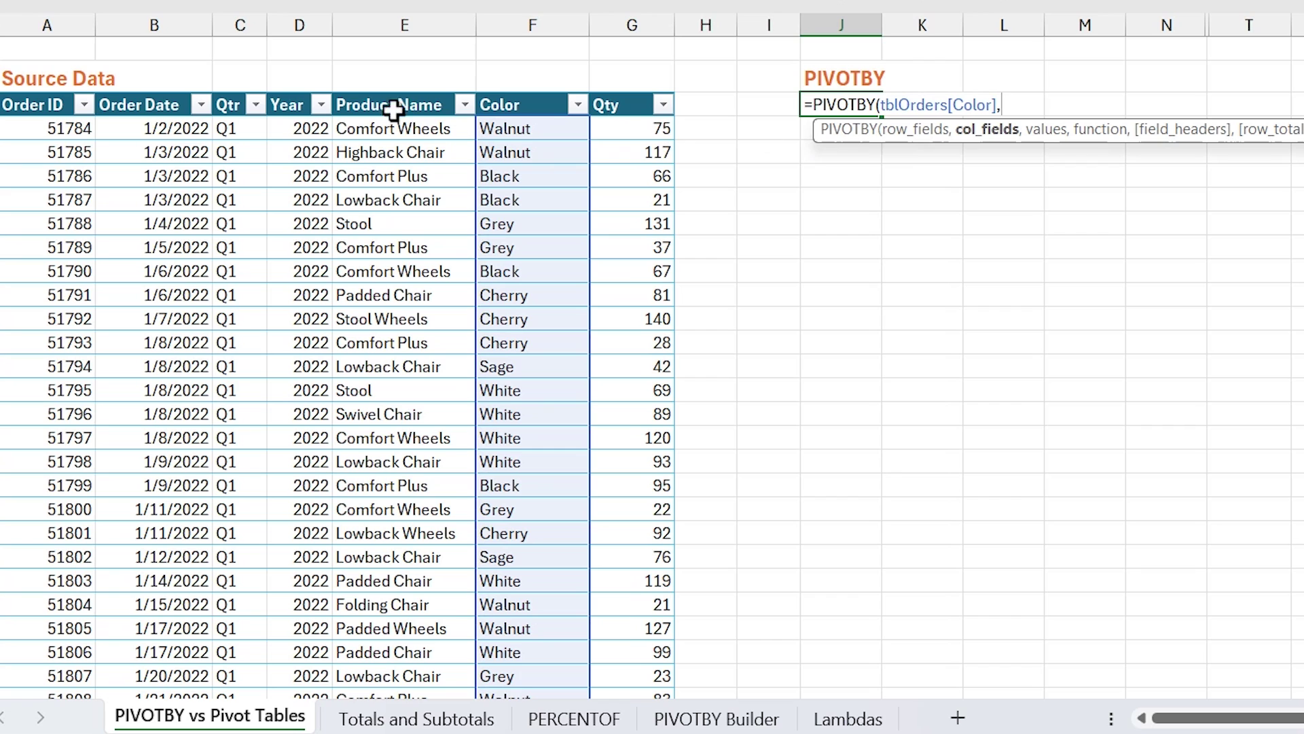
pyautogui.click(304, 89)
pyautogui.write(',')
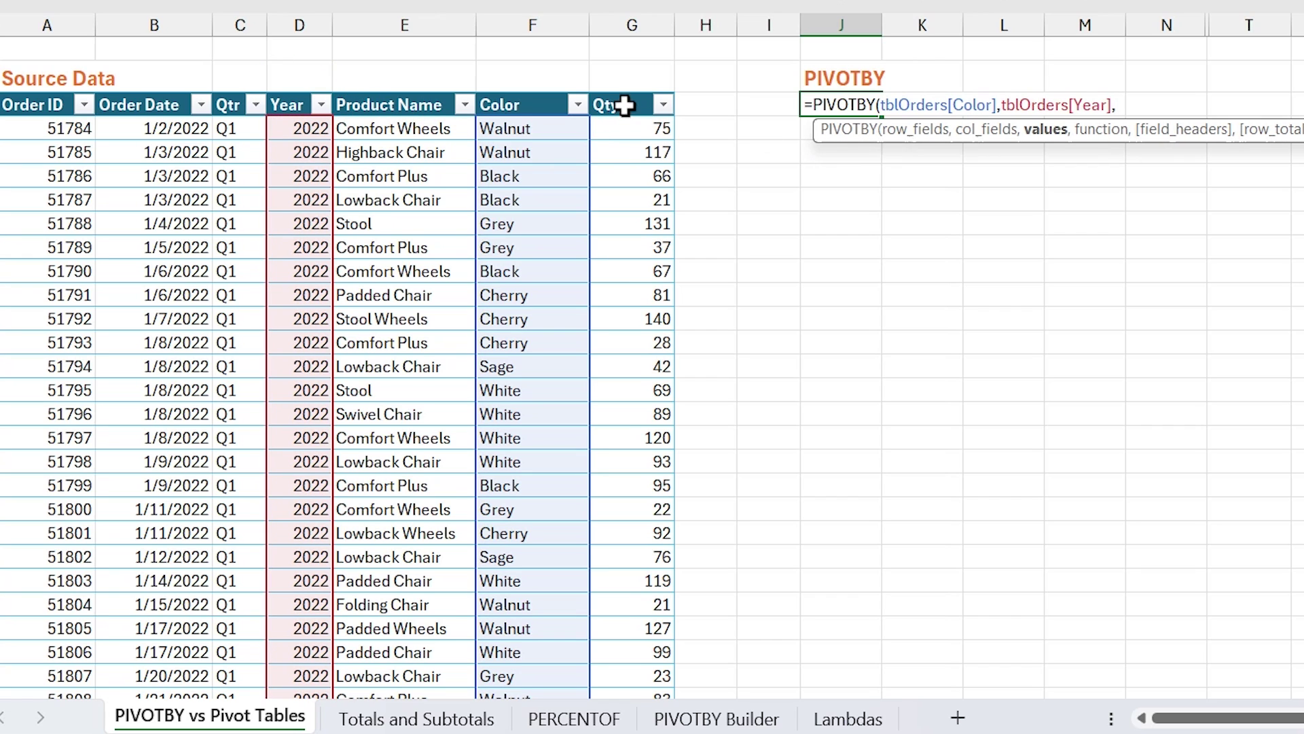
pyautogui.click(631, 89)
pyautogui.write(',su')
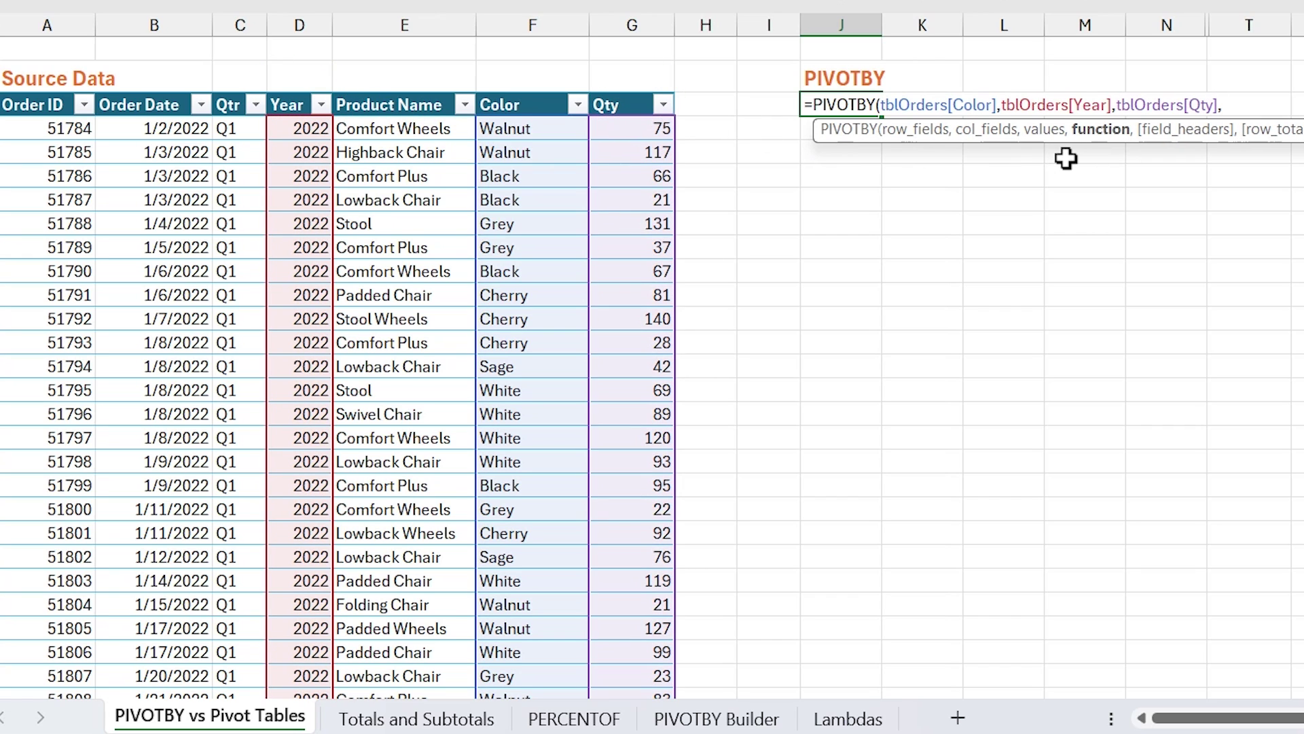
pyautogui.write('m')
pyautogui.press('Return')
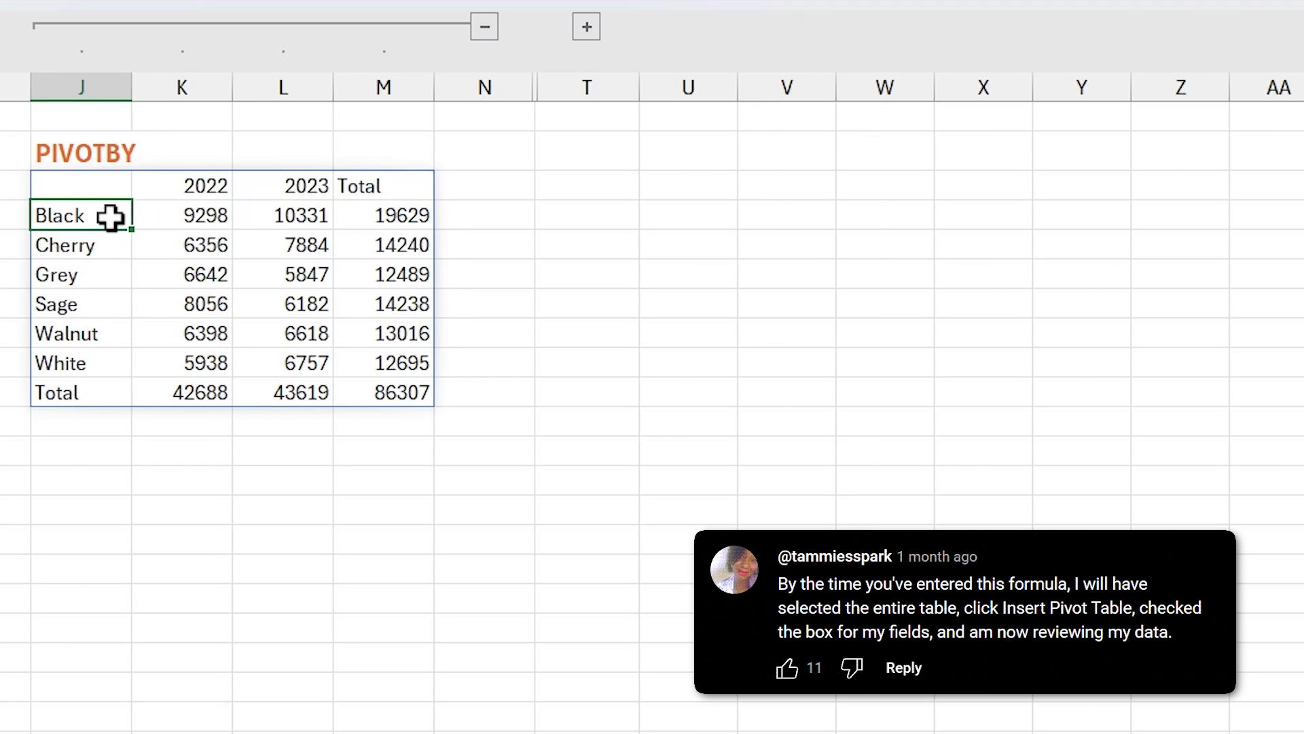
pyautogui.click(109, 184)
pyautogui.doubleClick(109, 184)
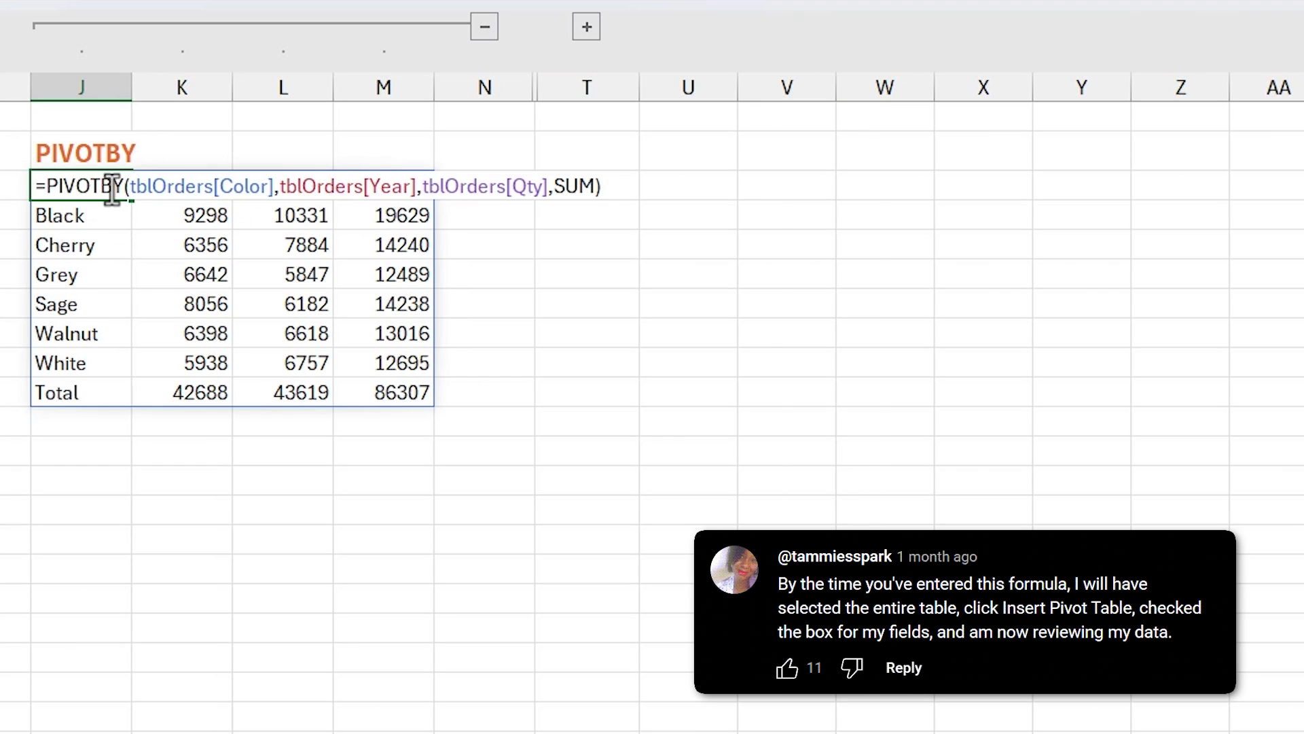
pyautogui.click(595, 185)
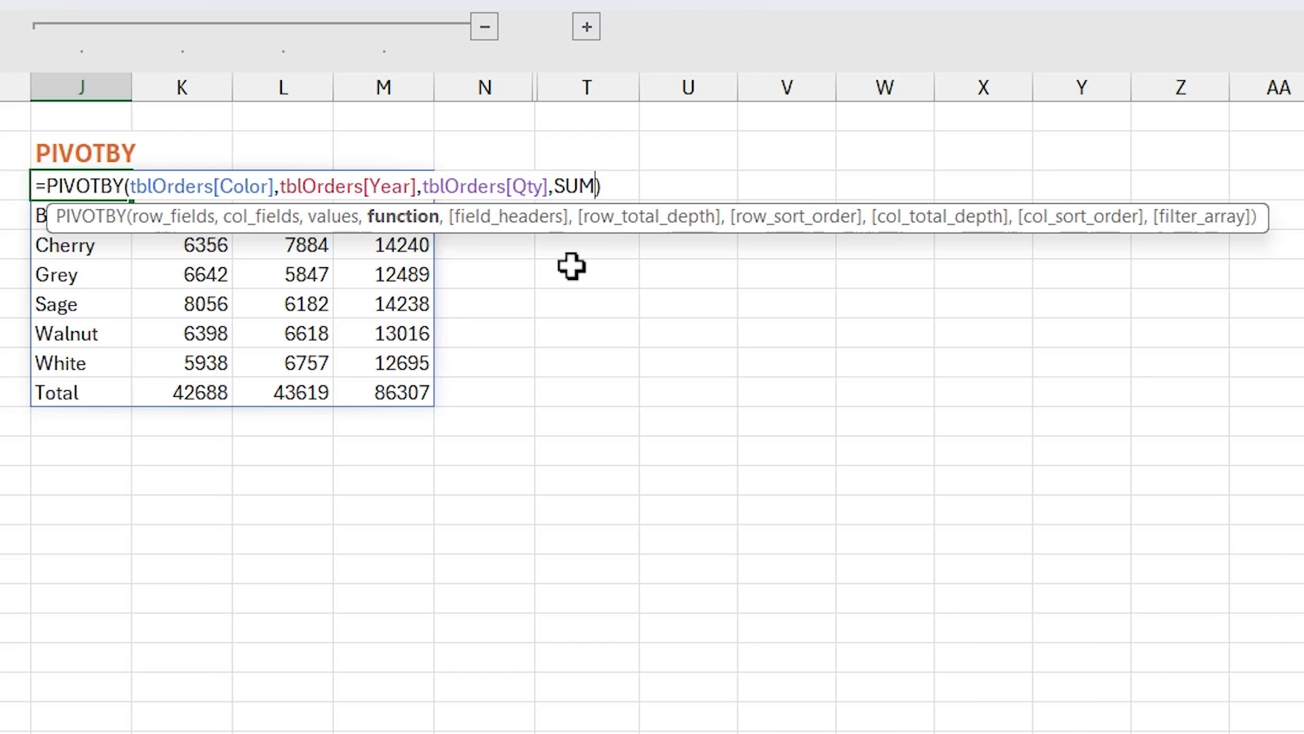
pyautogui.press('Escape')
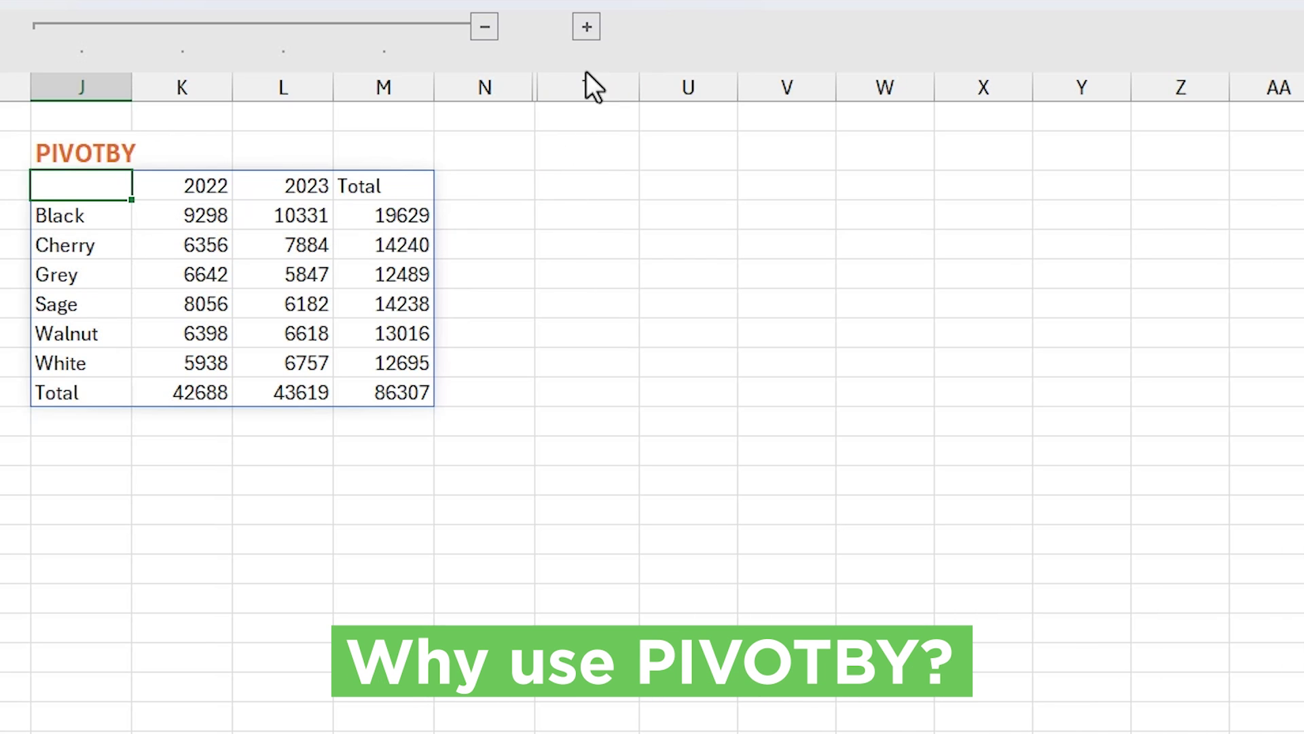
# Step: Reveal the grouped pivot table columns and change a Black order of 66 to Brown
pyautogui.click(587, 26)
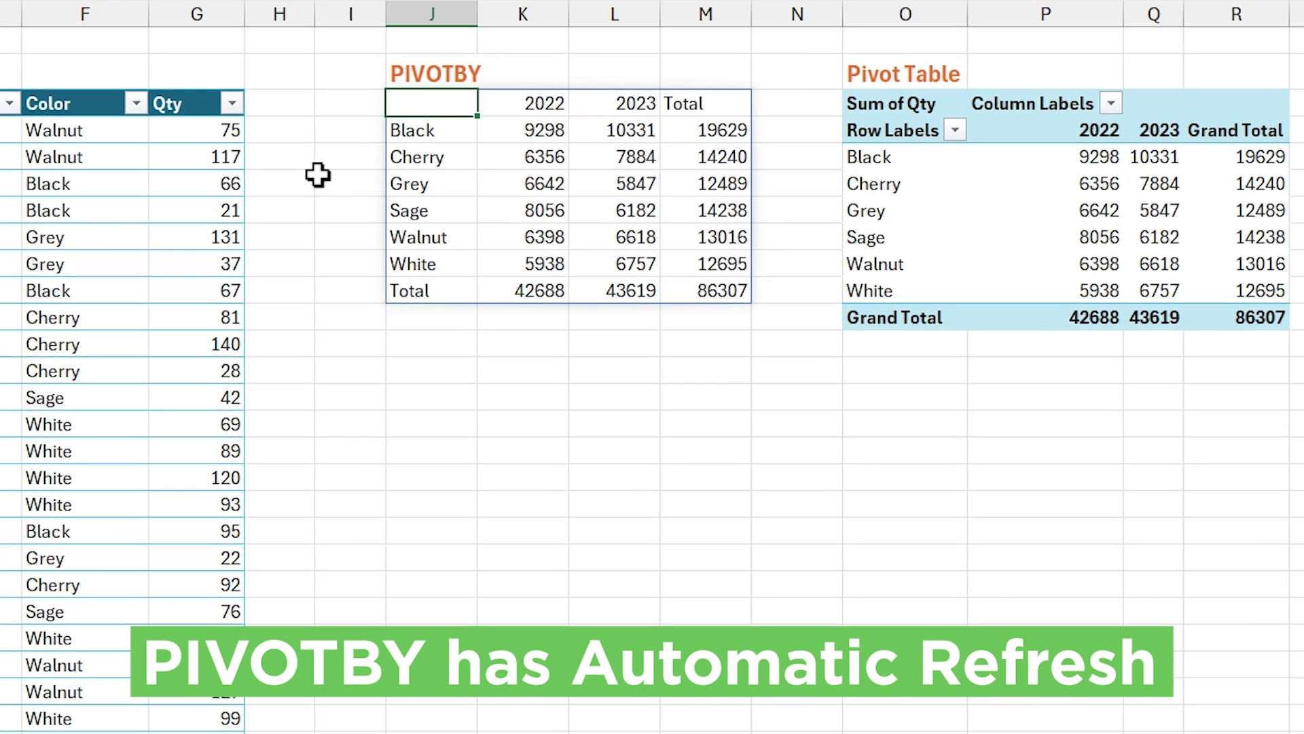
pyautogui.click(73, 192)
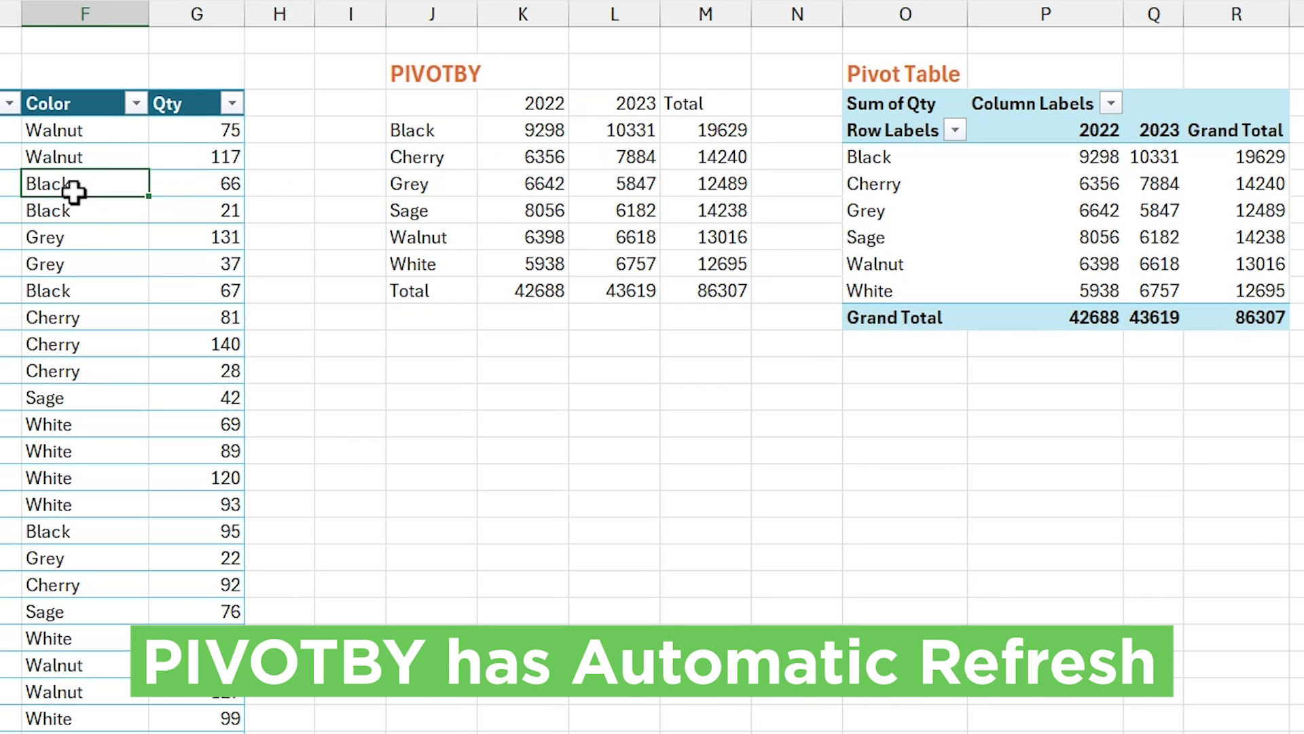
pyautogui.write('Brown')
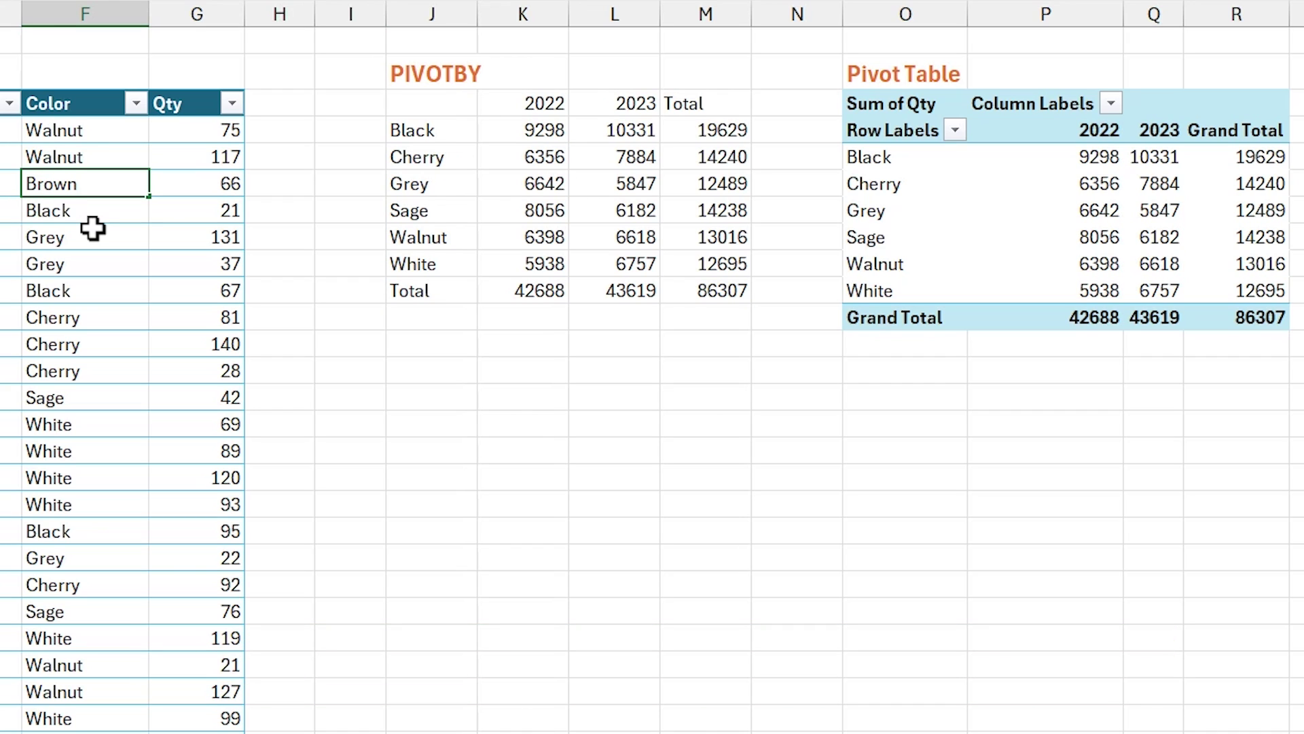
pyautogui.press('Return')
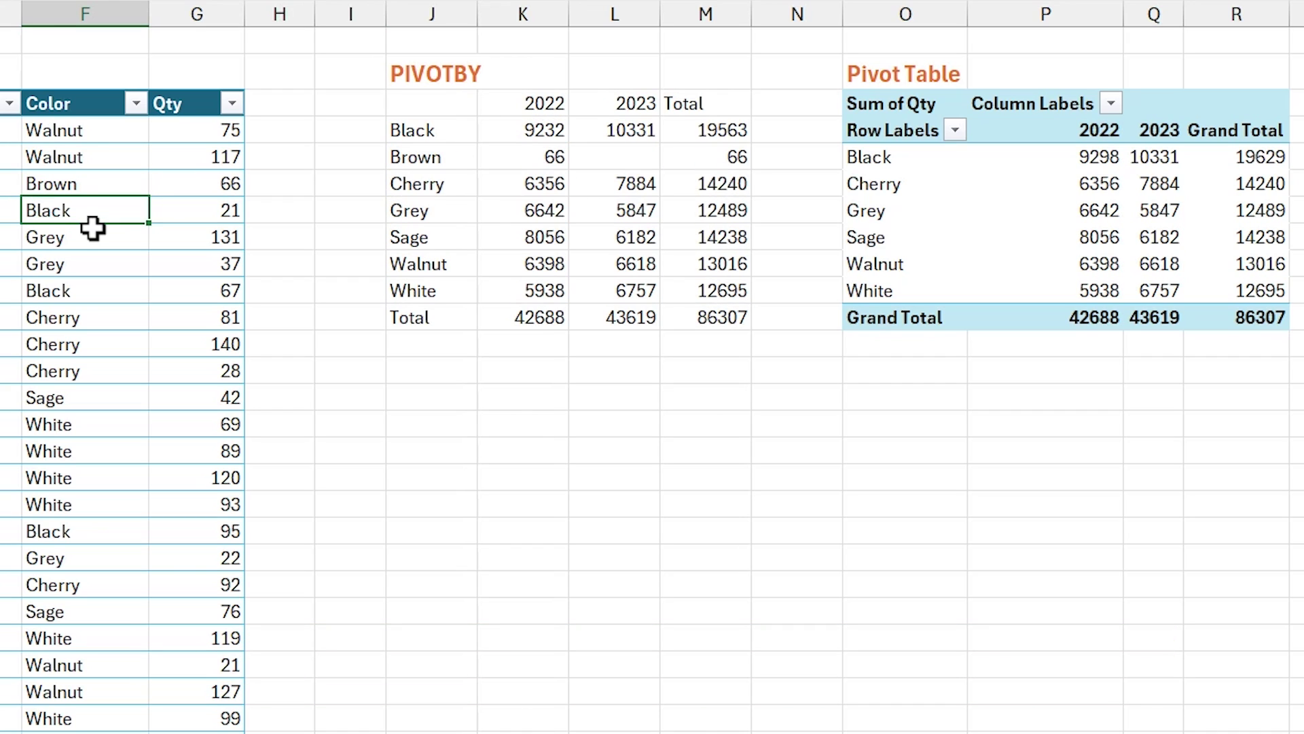
pyautogui.rightClick(874, 159)
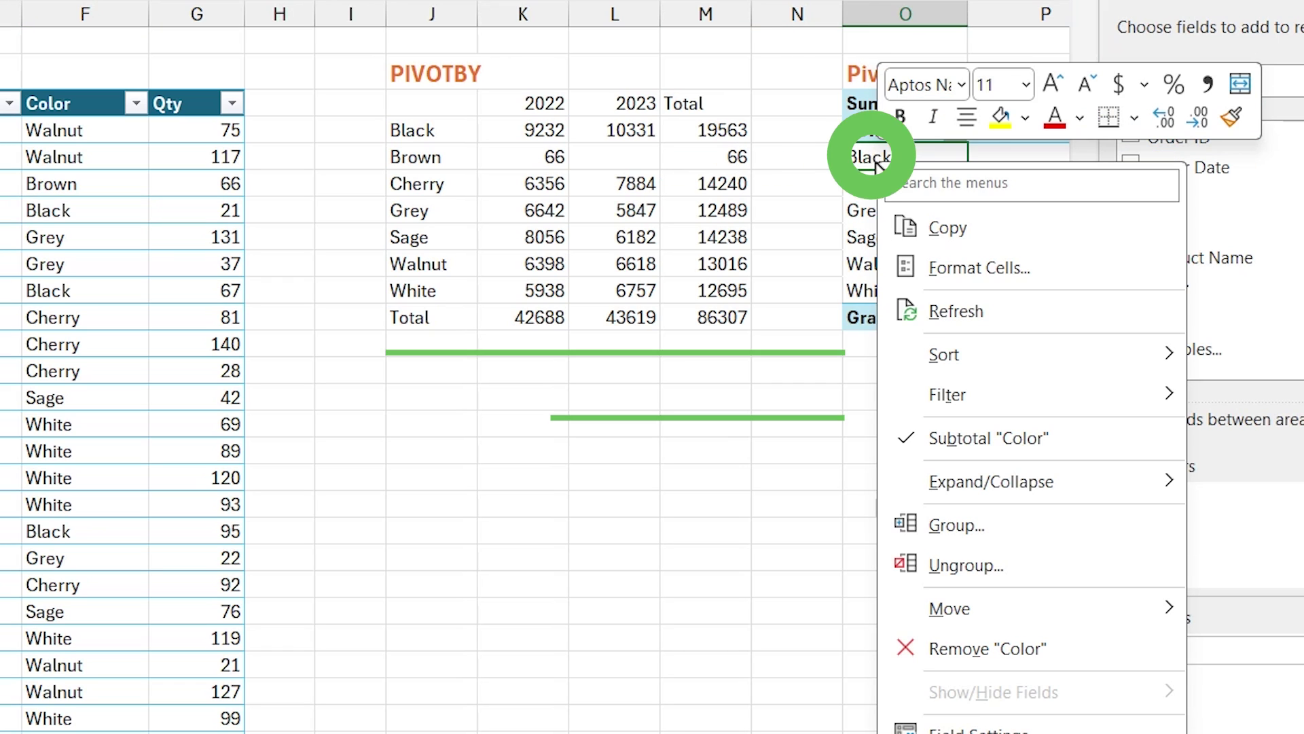
# Step: Refresh the pivot table so it adds Brown with 66, then close the field list
pyautogui.click(907, 311)
pyautogui.click(886, 397)
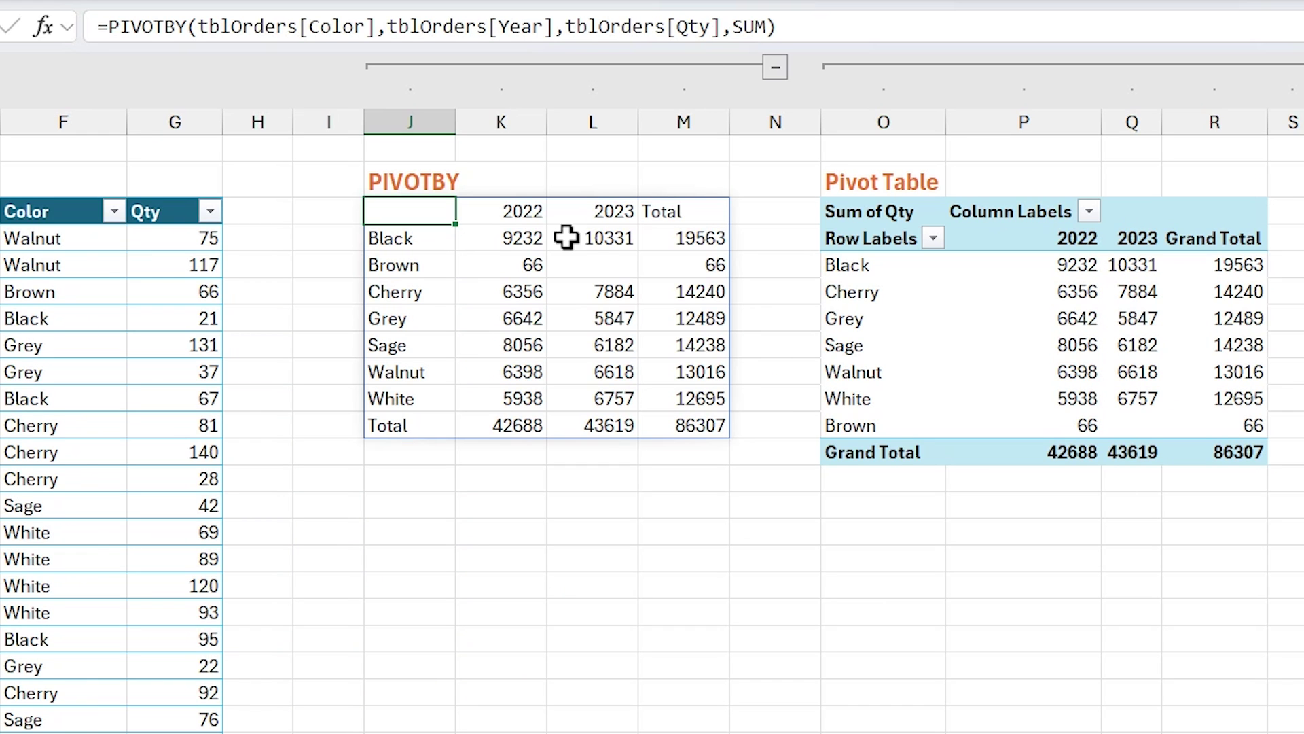
pyautogui.click(846, 211)
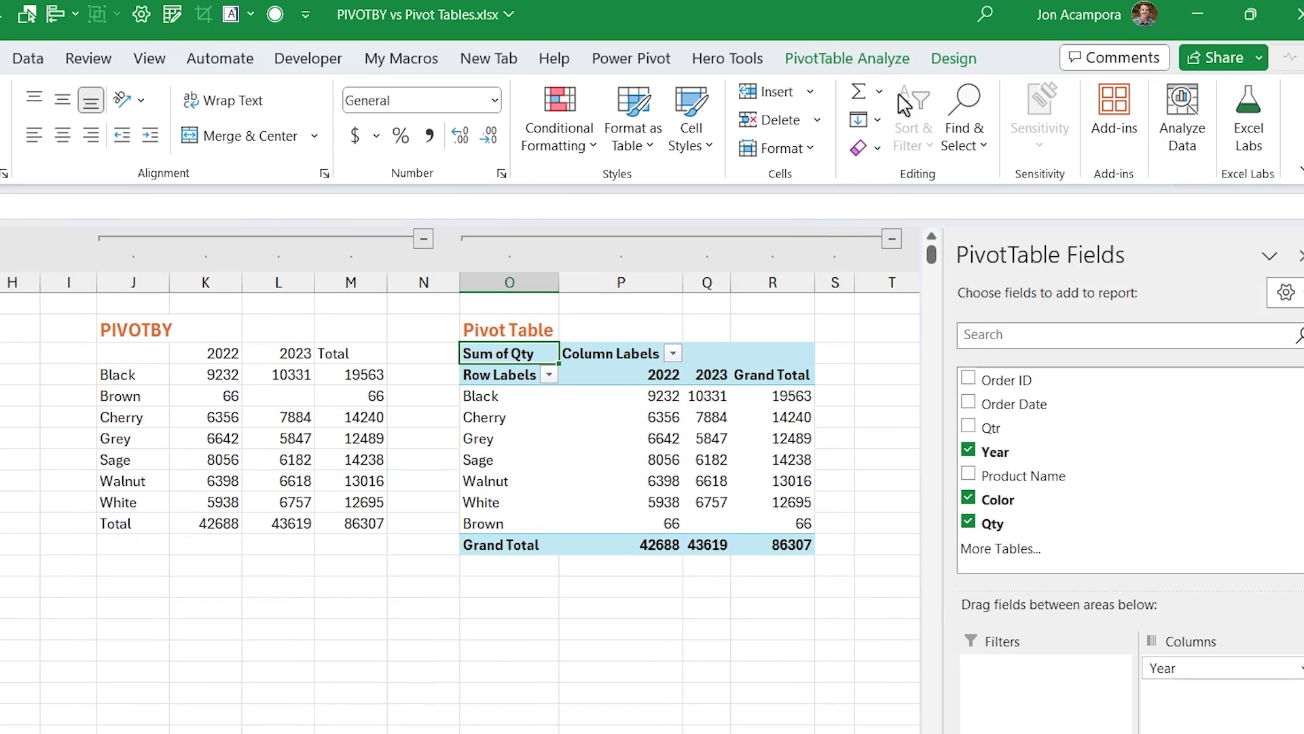
pyautogui.click(950, 62)
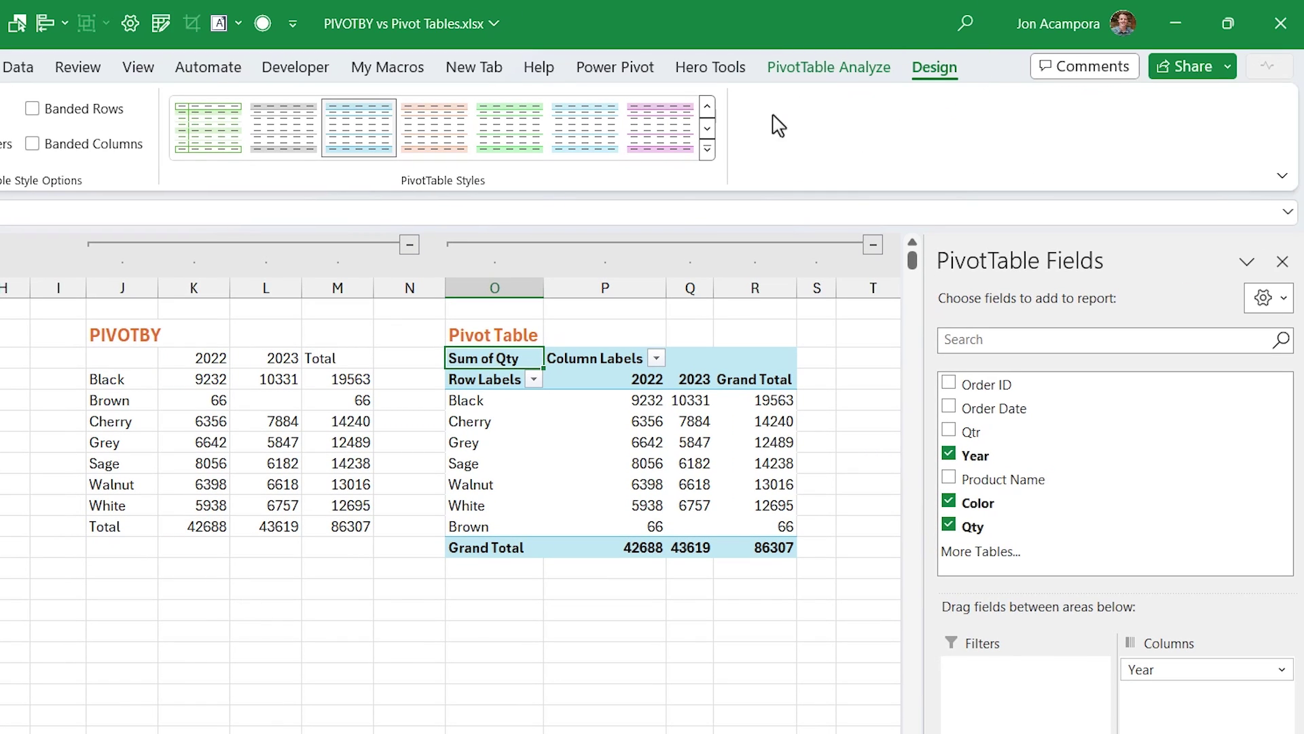
pyautogui.click(707, 151)
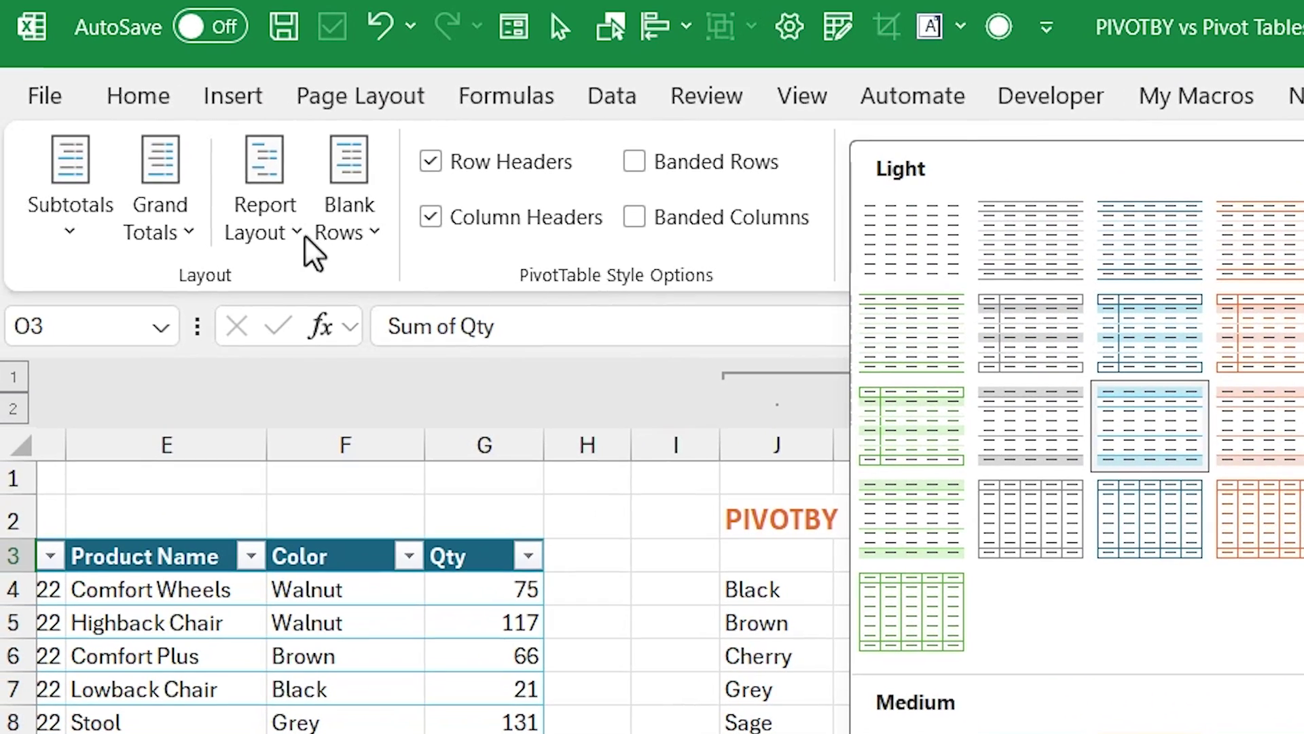
pyautogui.click(187, 238)
pyautogui.click(256, 235)
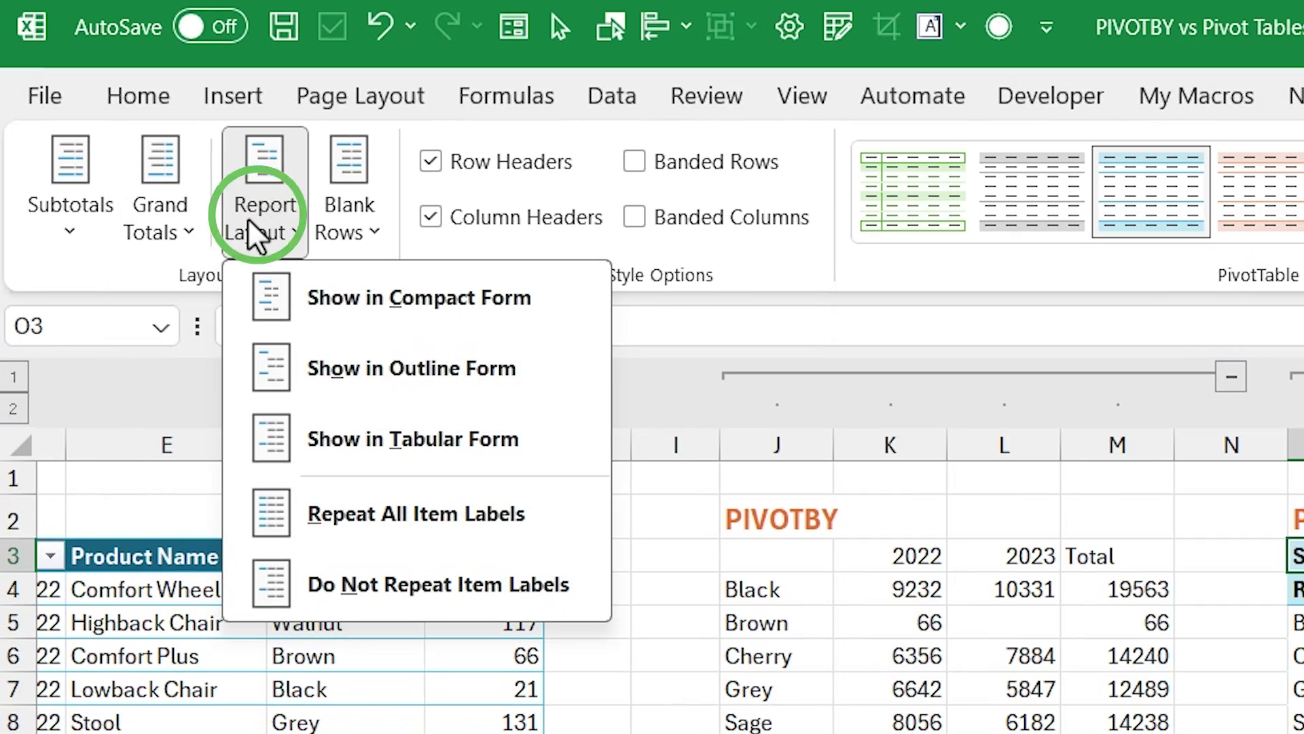
pyautogui.click(393, 315)
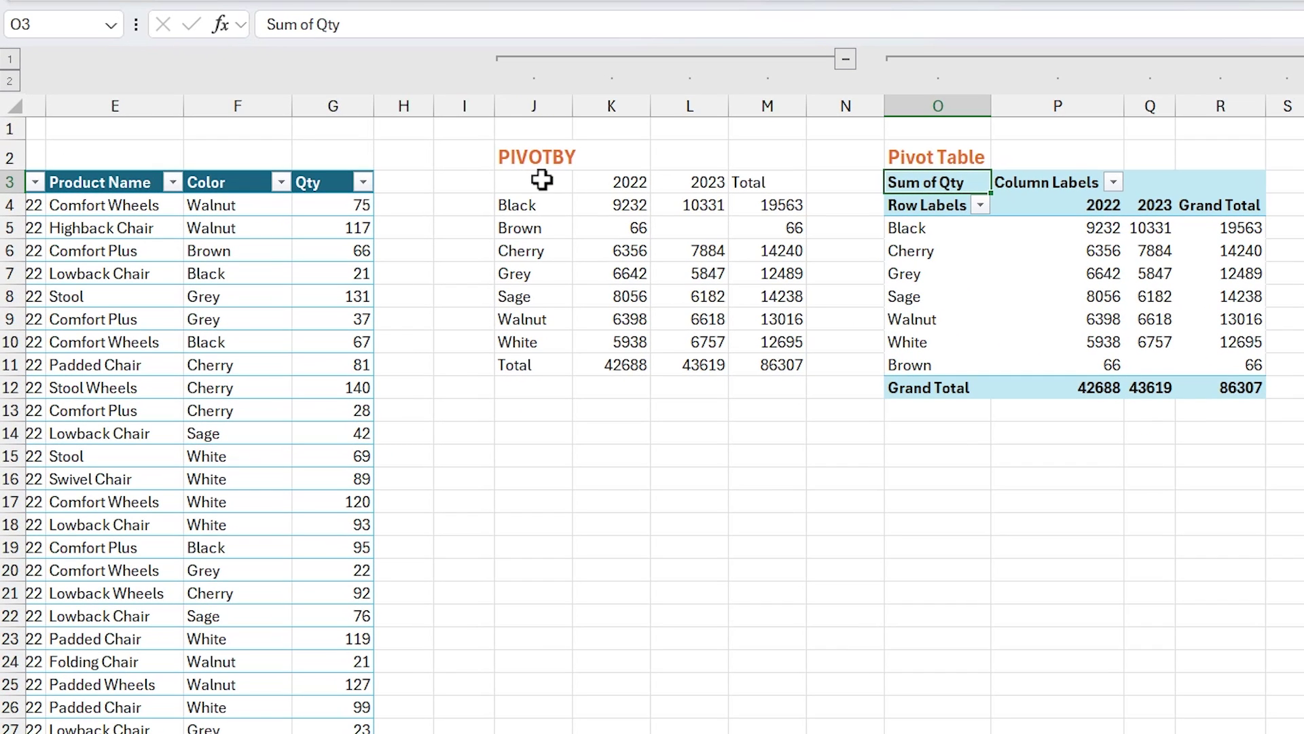
pyautogui.click(541, 181)
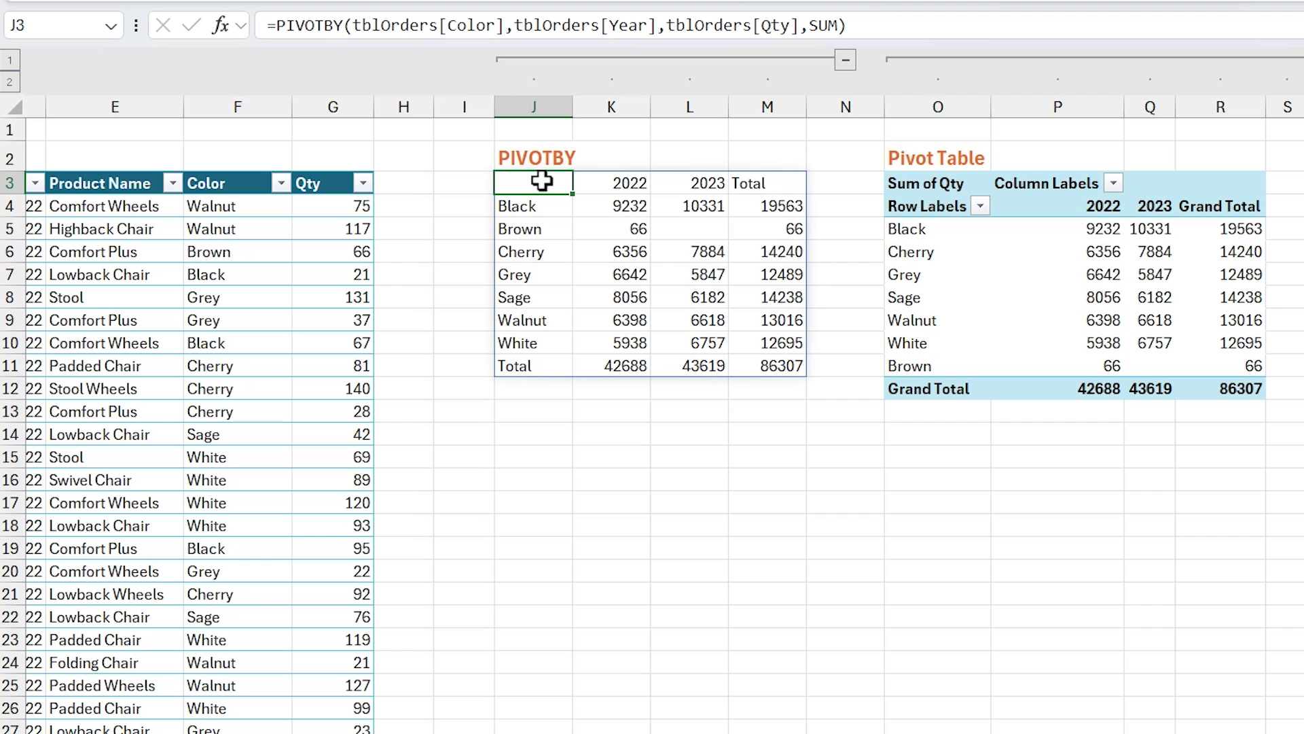
# Step: Fill header row J3:M3 and Total row J11:M11 light blue, and bold the Total row
pyautogui.moveTo(542, 180); pyautogui.dragTo(752, 184)
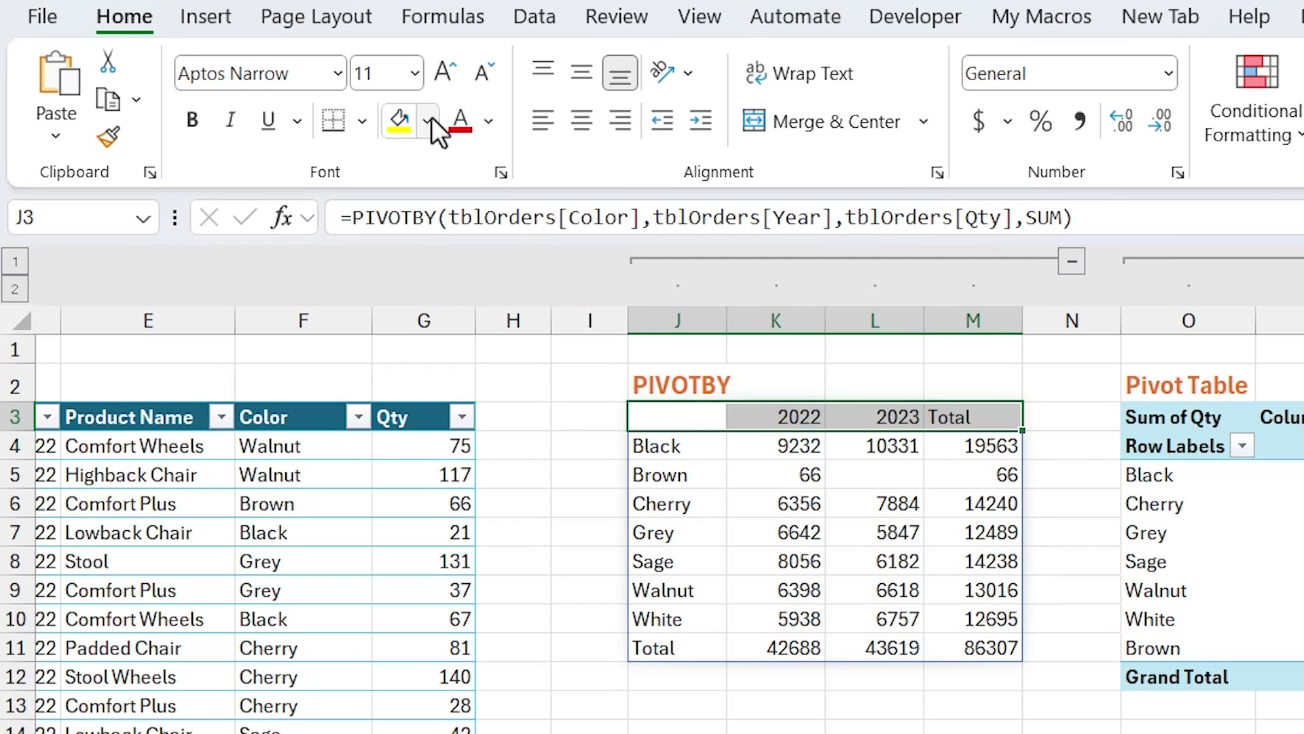
pyautogui.click(428, 120)
pyautogui.click(564, 229)
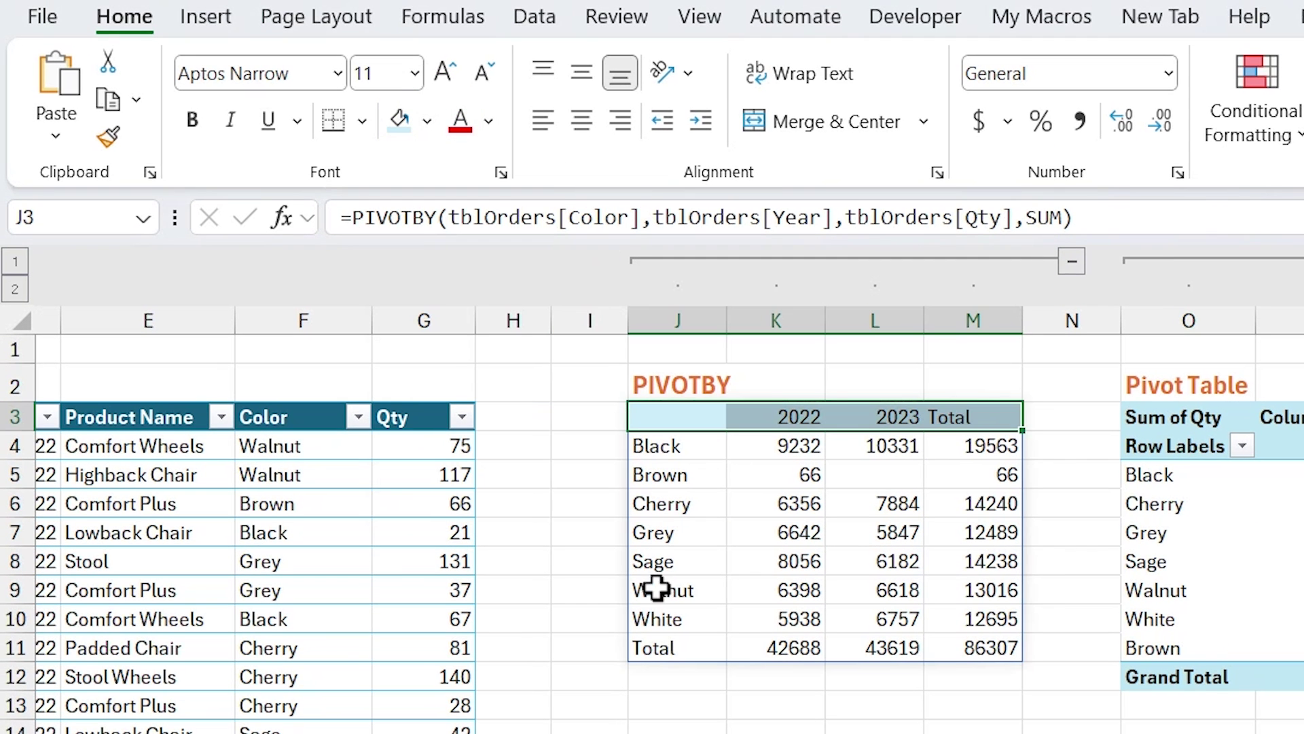
pyautogui.moveTo(692, 647); pyautogui.dragTo(981, 646)
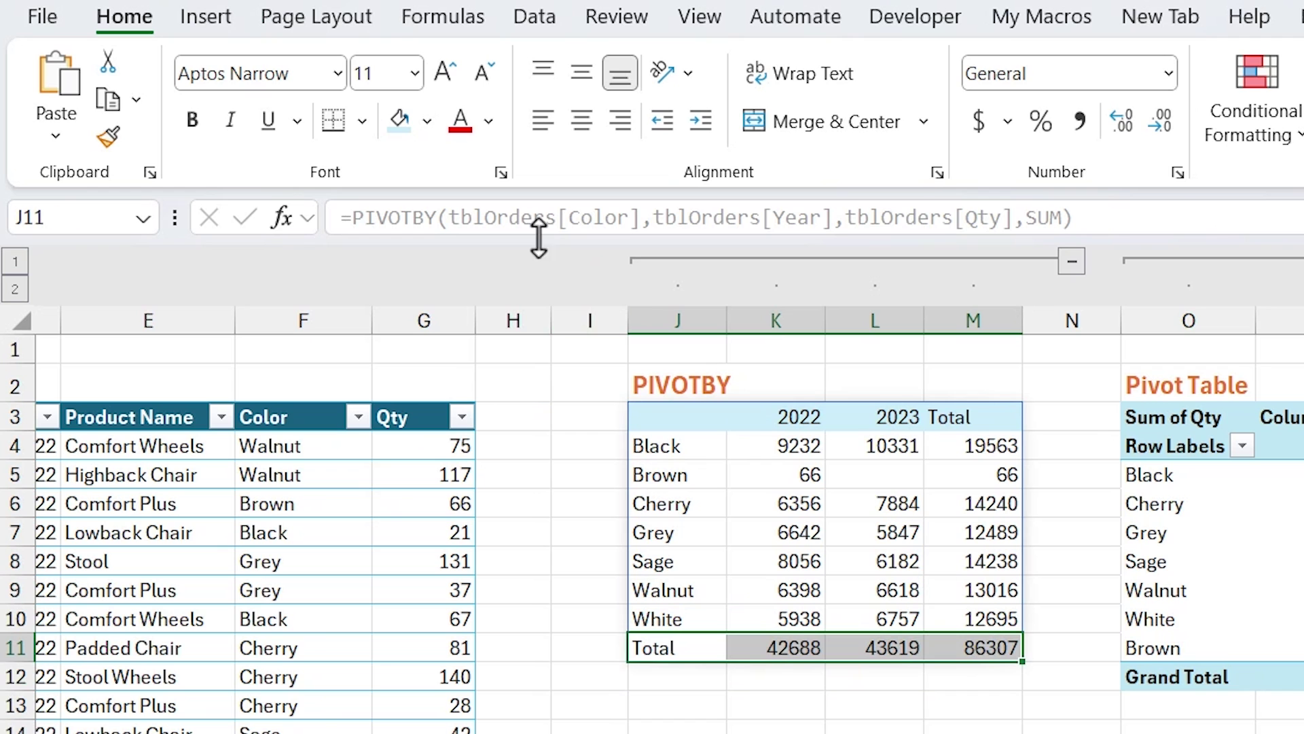
pyautogui.click(398, 121)
pyautogui.click(192, 121)
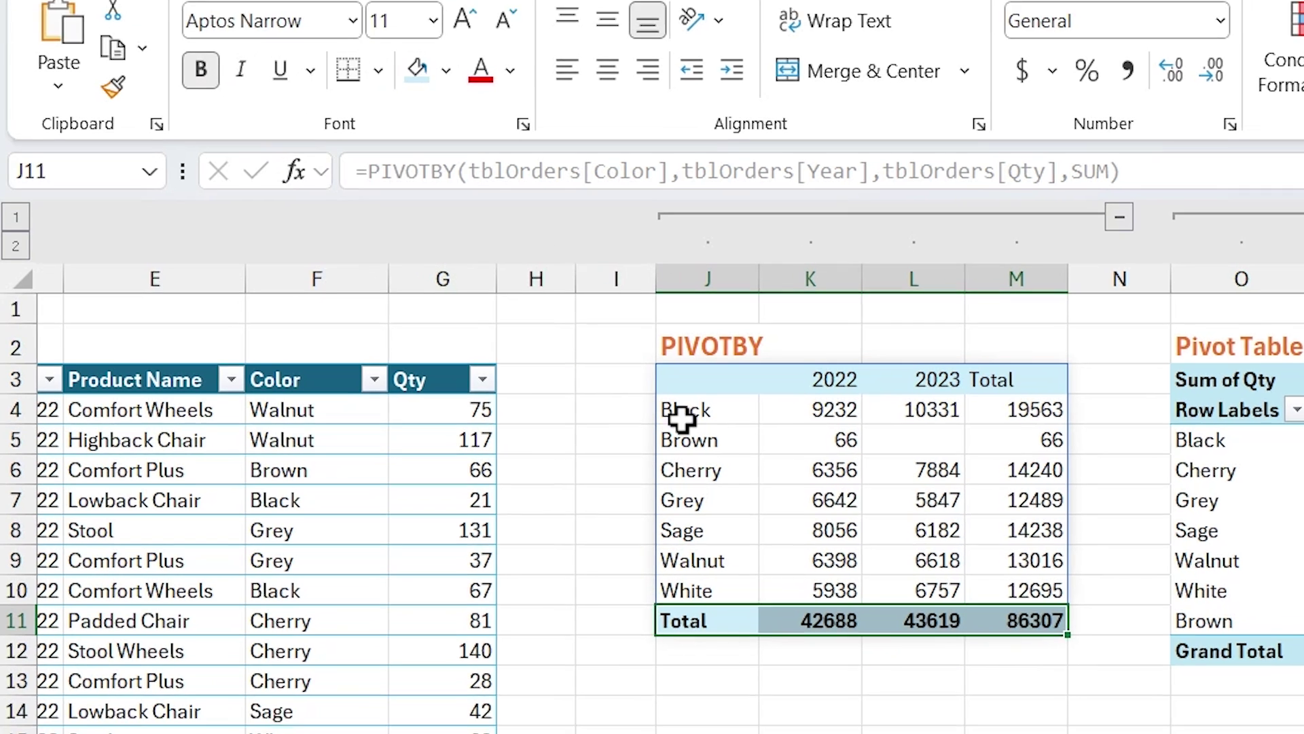
pyautogui.click(679, 448)
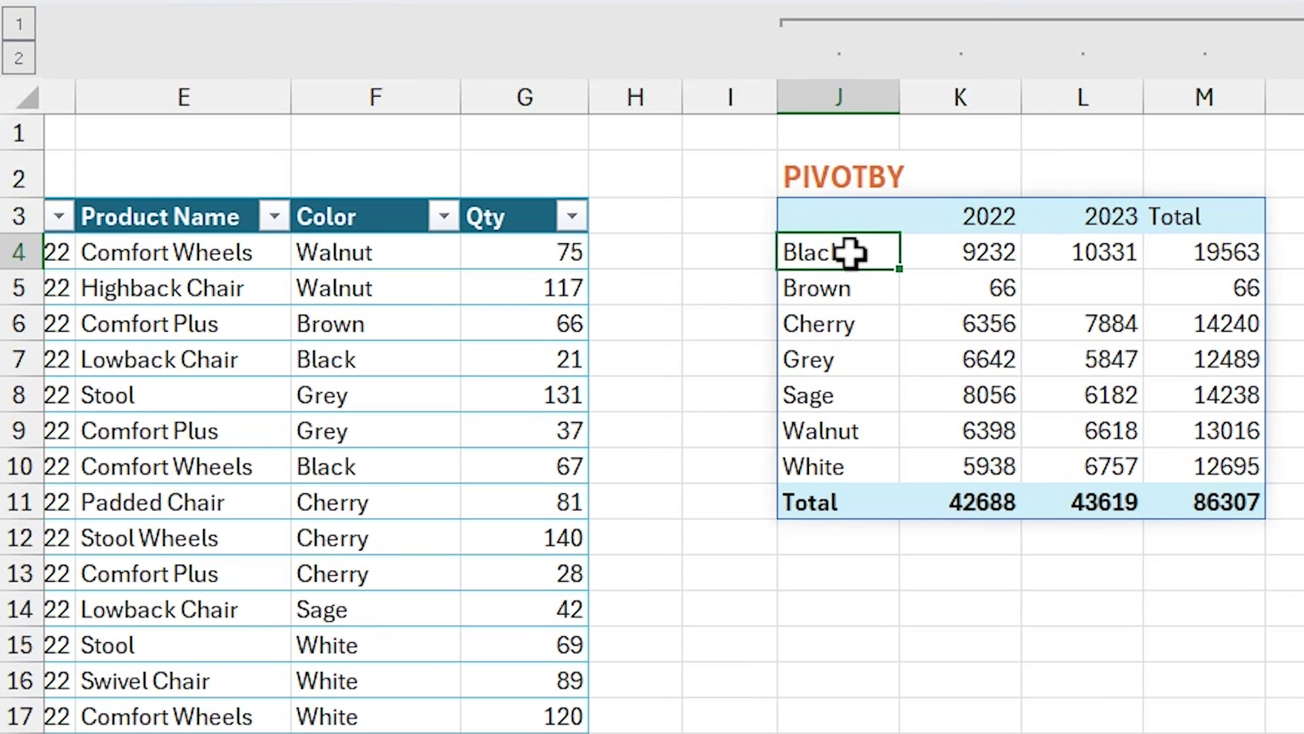
# Step: Change F6 from Brown to Black and select the leftover shaded row J11:M11
pyautogui.click(371, 333)
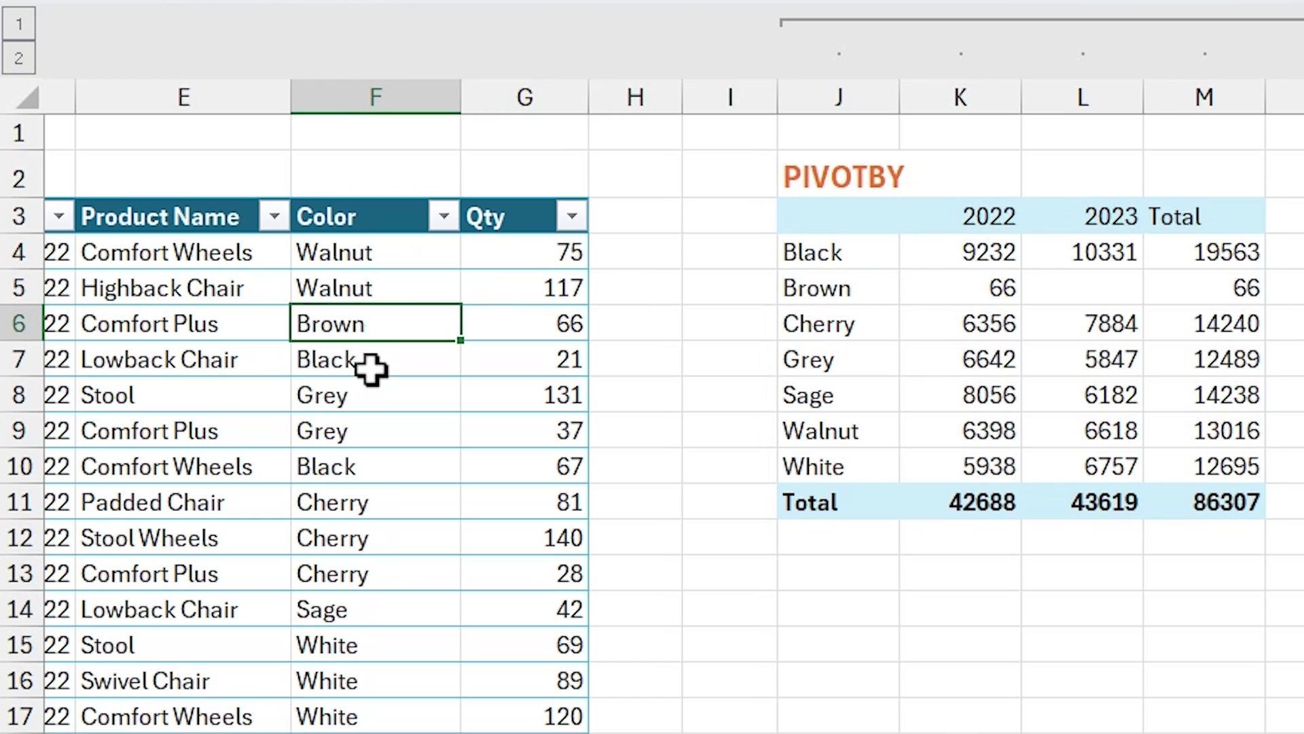
pyautogui.write('Bla')
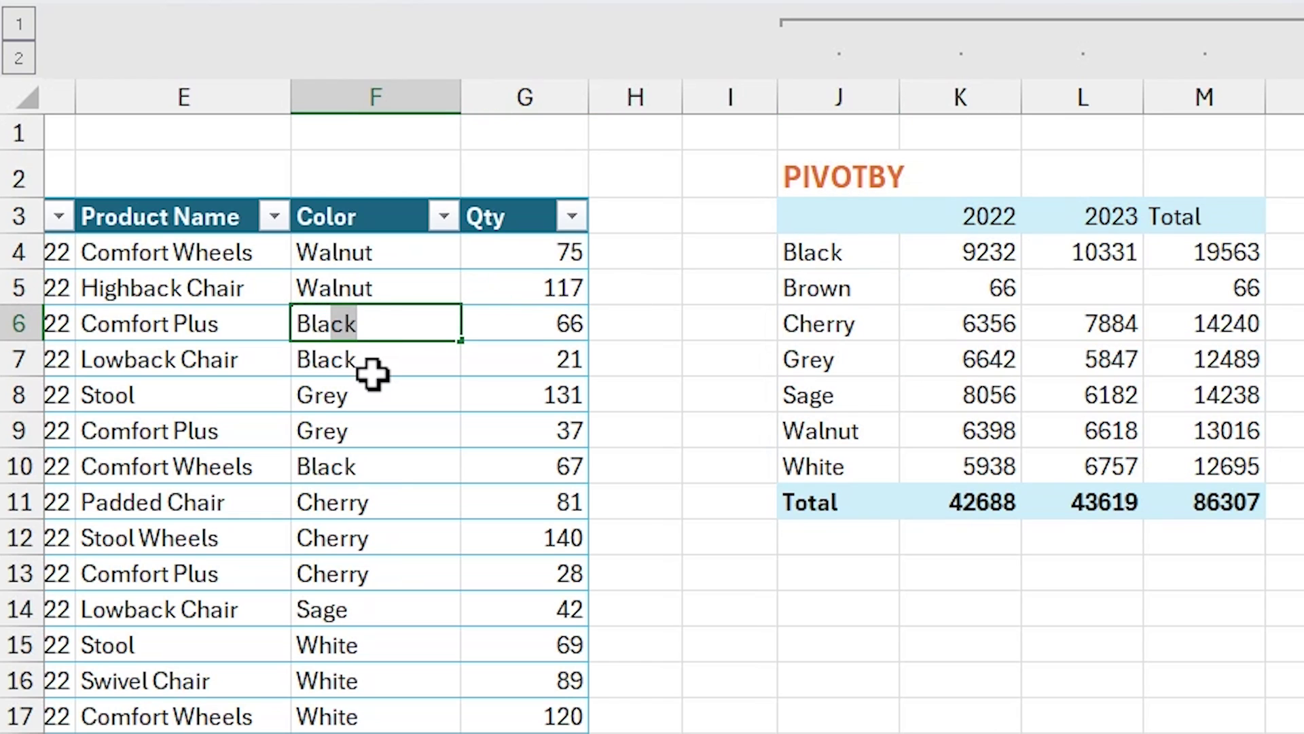
pyautogui.press('Tab')
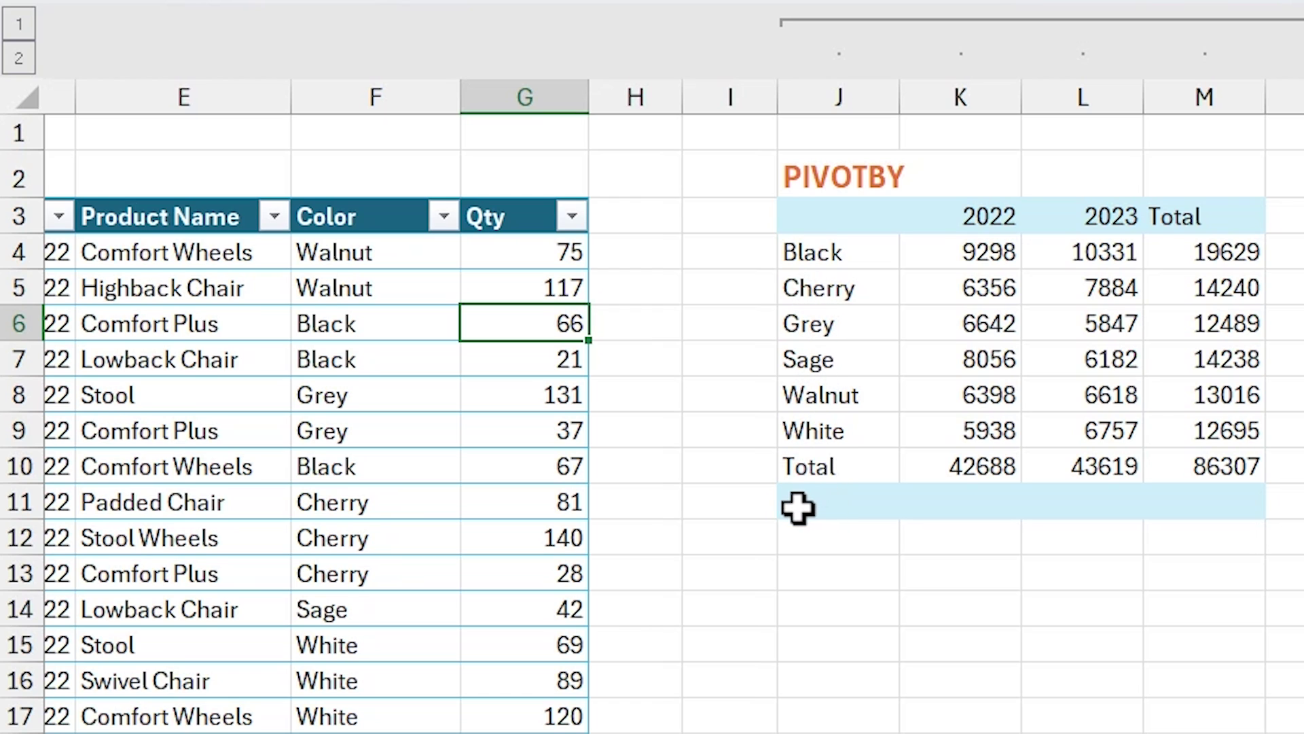
pyautogui.click(822, 508)
pyautogui.moveTo(822, 508); pyautogui.dragTo(1195, 503)
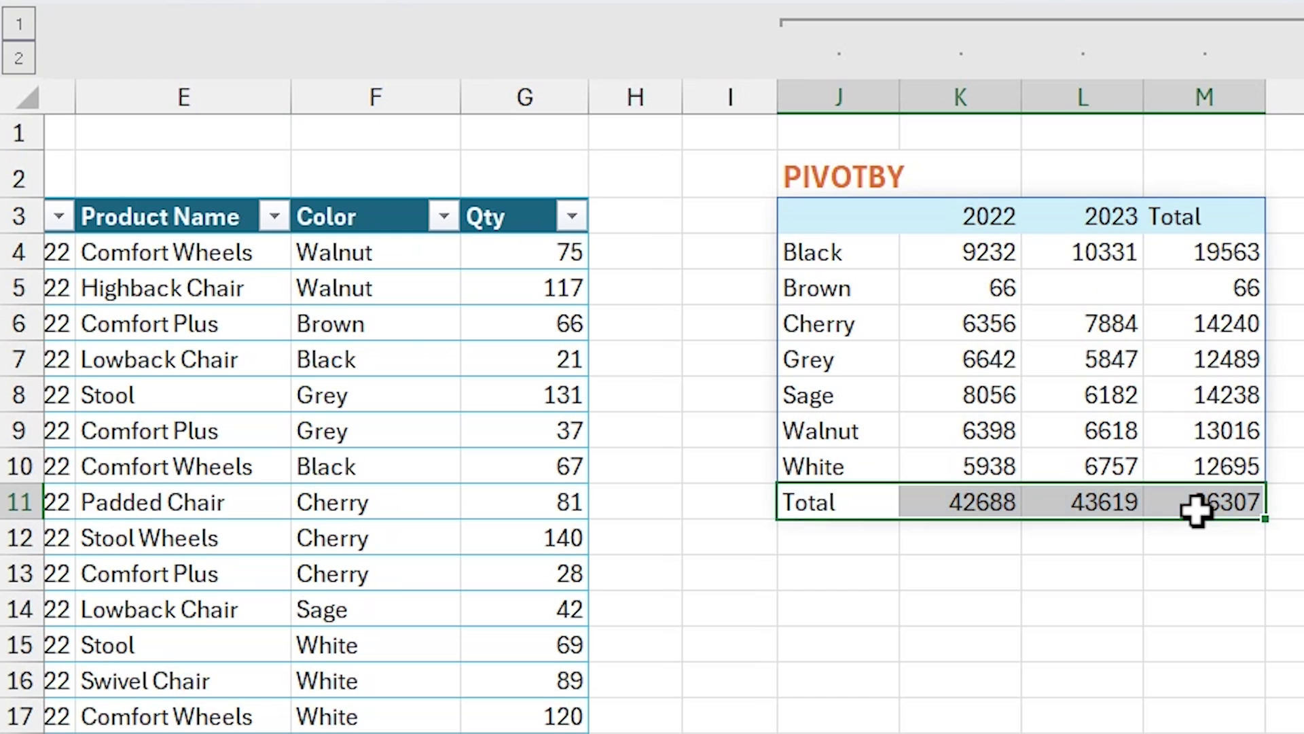
# Step: Select J4:M18 and create a formula-based conditional formatting rule =$J4="Total"
pyautogui.moveTo(865, 256); pyautogui.dragTo(1213, 708)
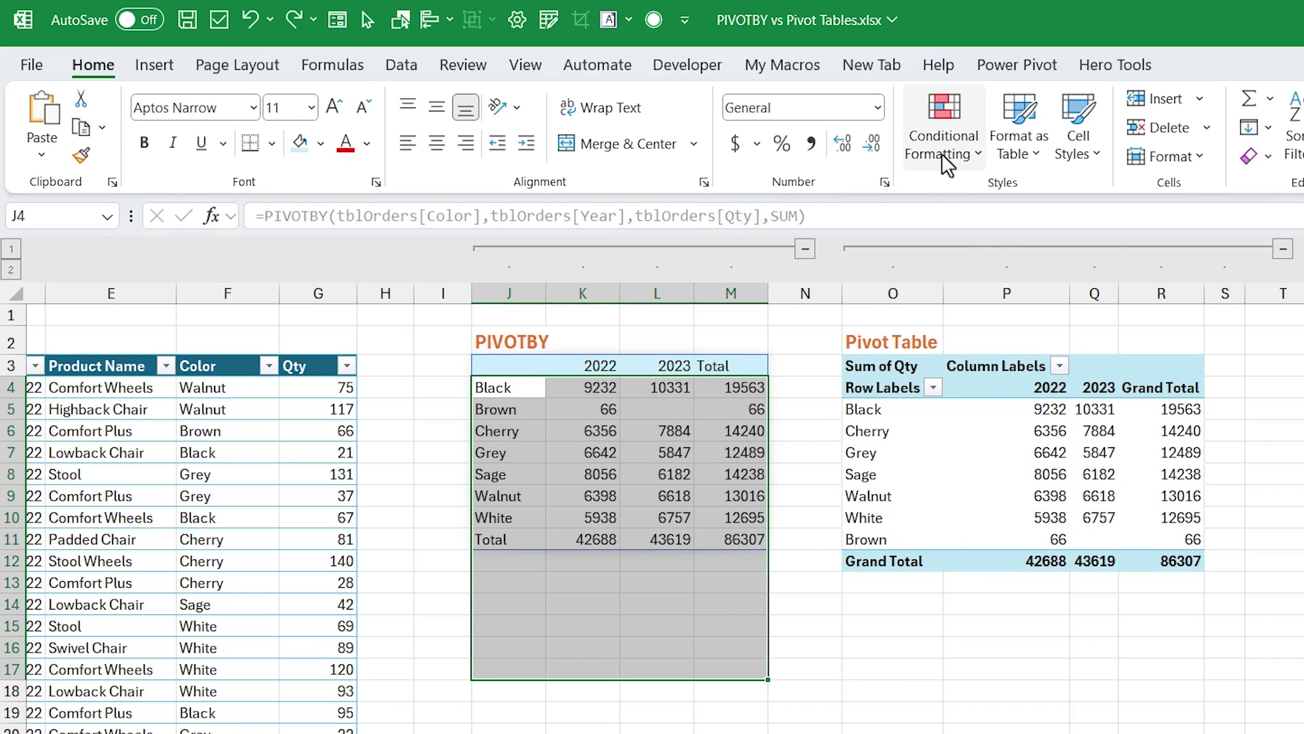
pyautogui.click(978, 127)
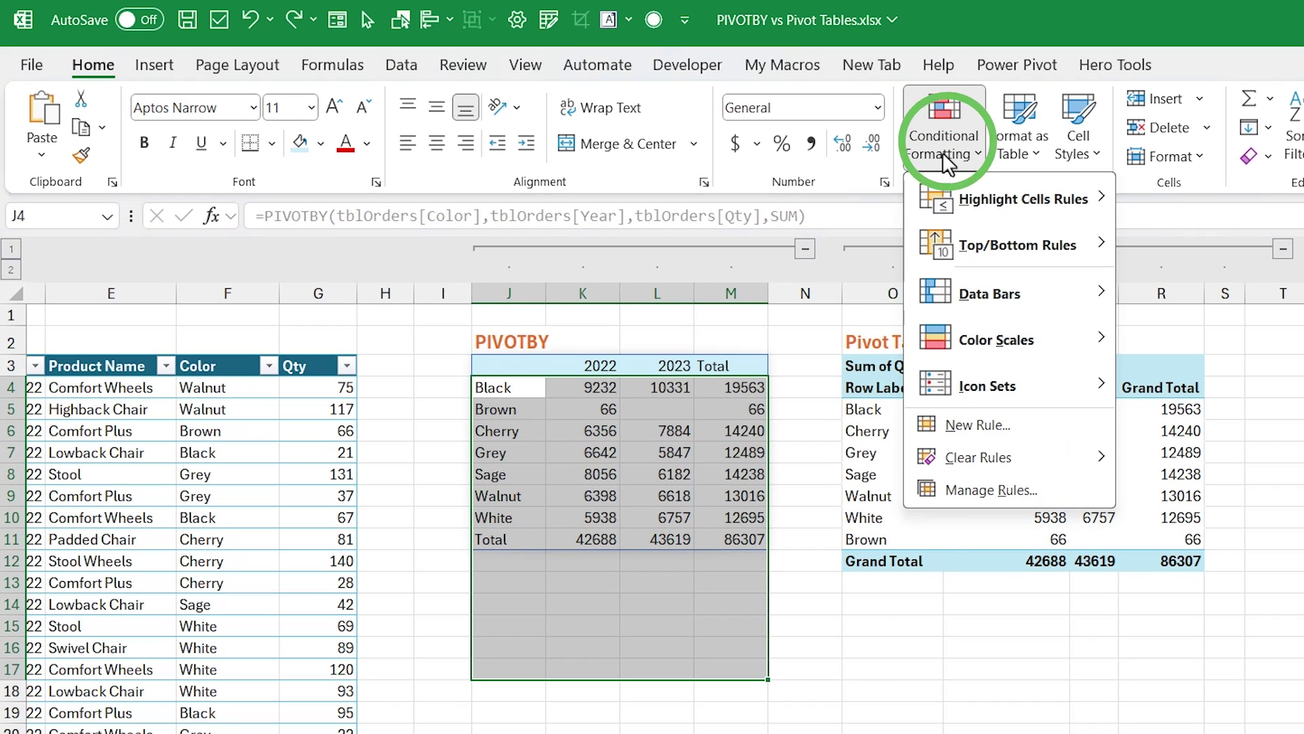
pyautogui.click(957, 422)
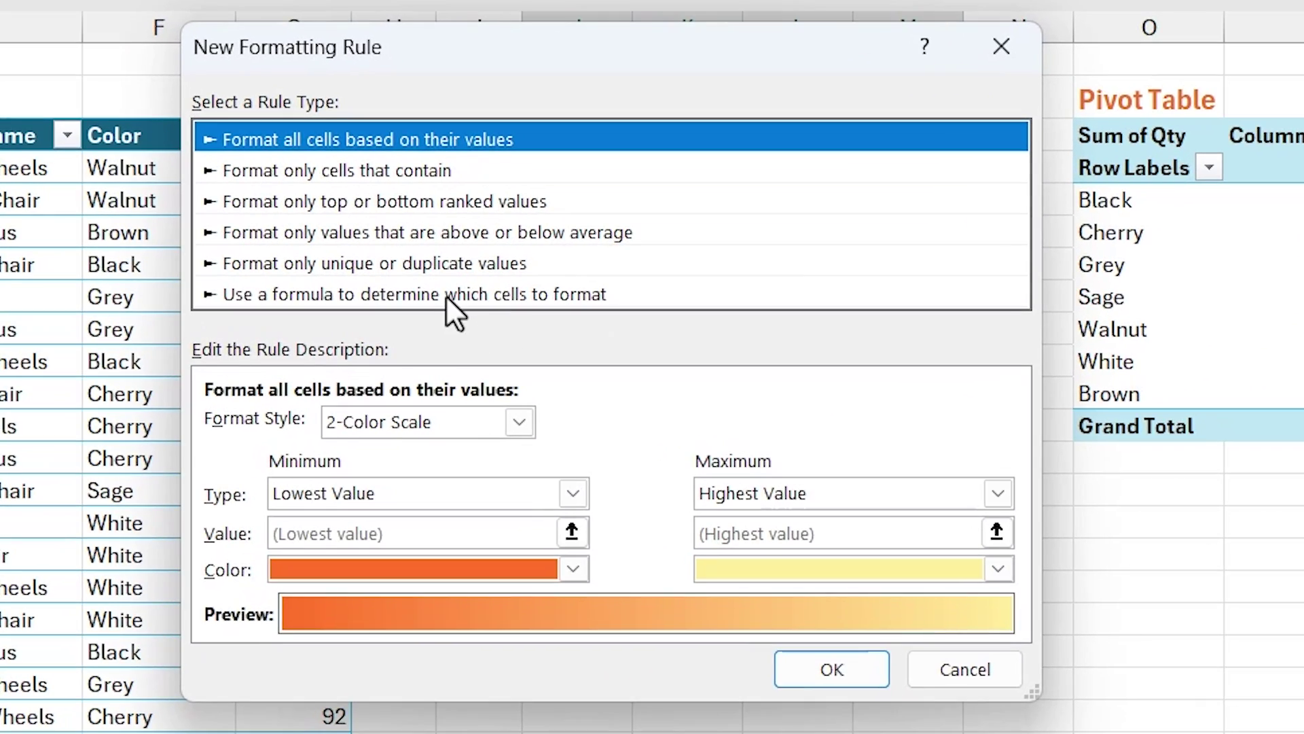
pyautogui.click(445, 294)
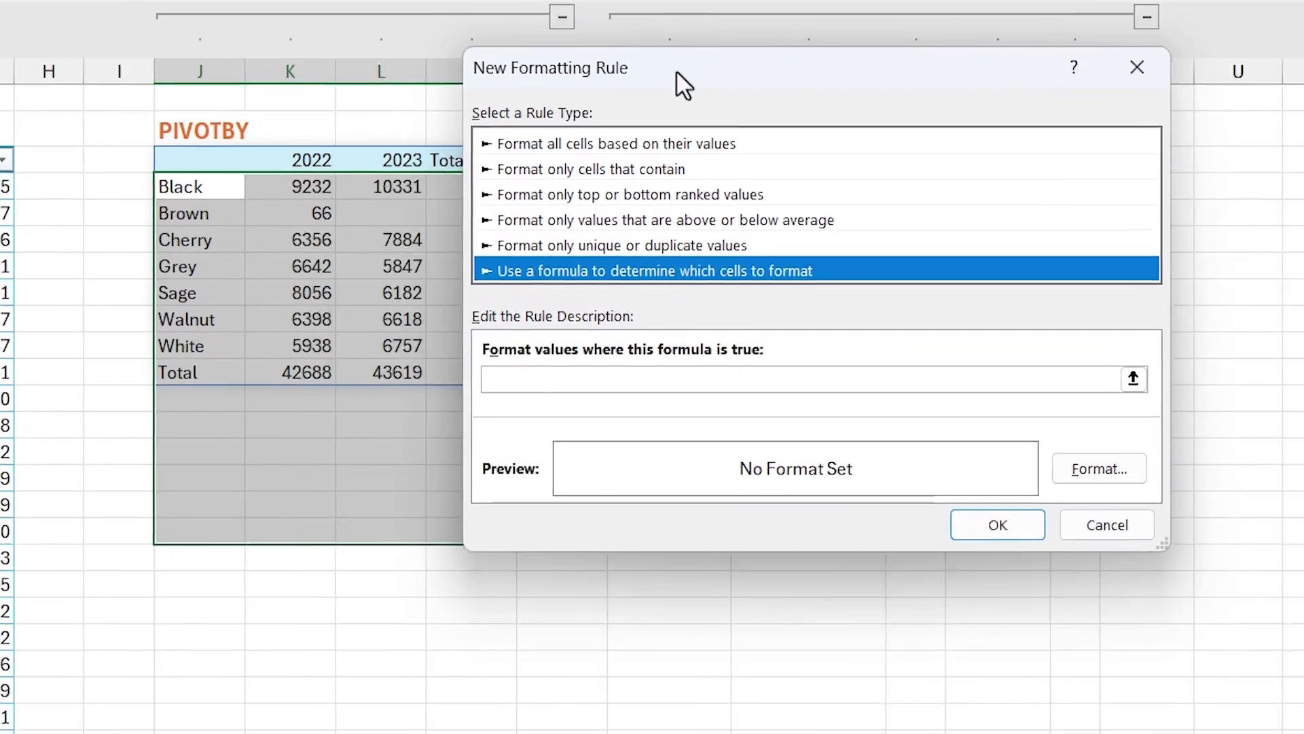
pyautogui.moveTo(675, 71); pyautogui.dragTo(822, 83)
pyautogui.click(699, 377)
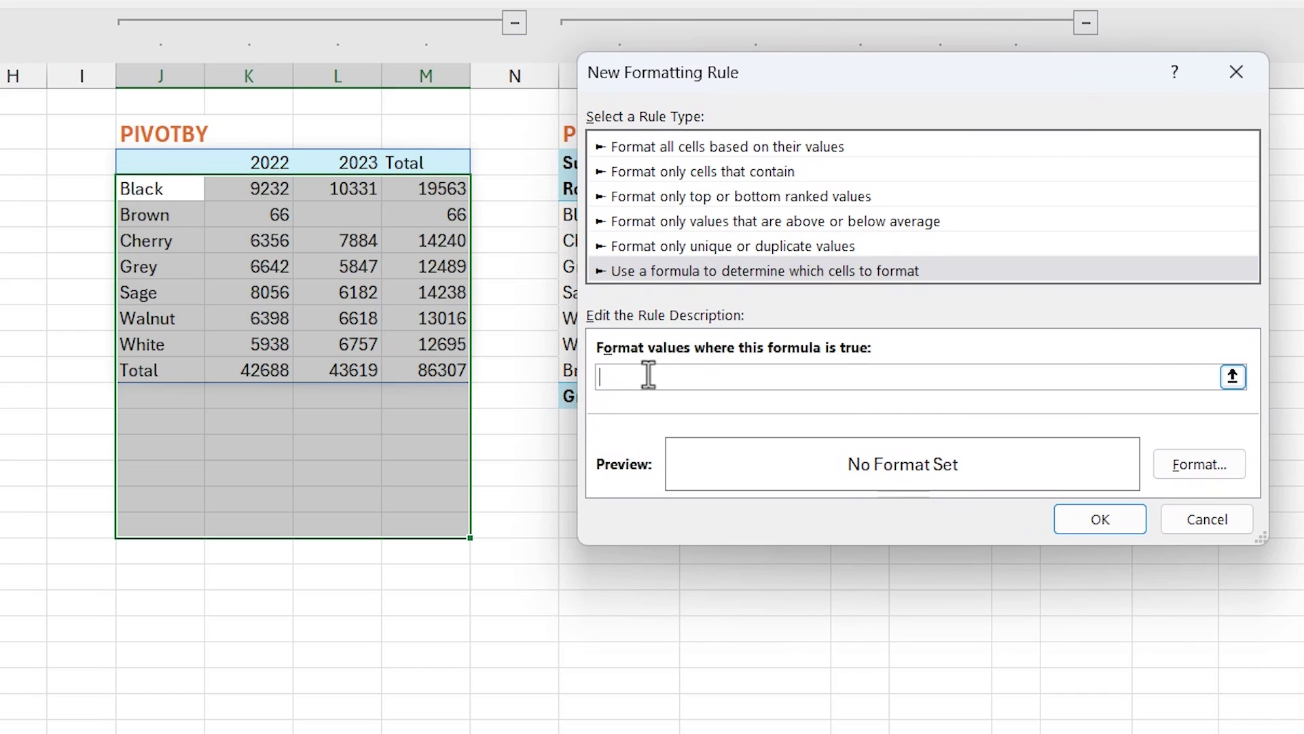
pyautogui.click(154, 191)
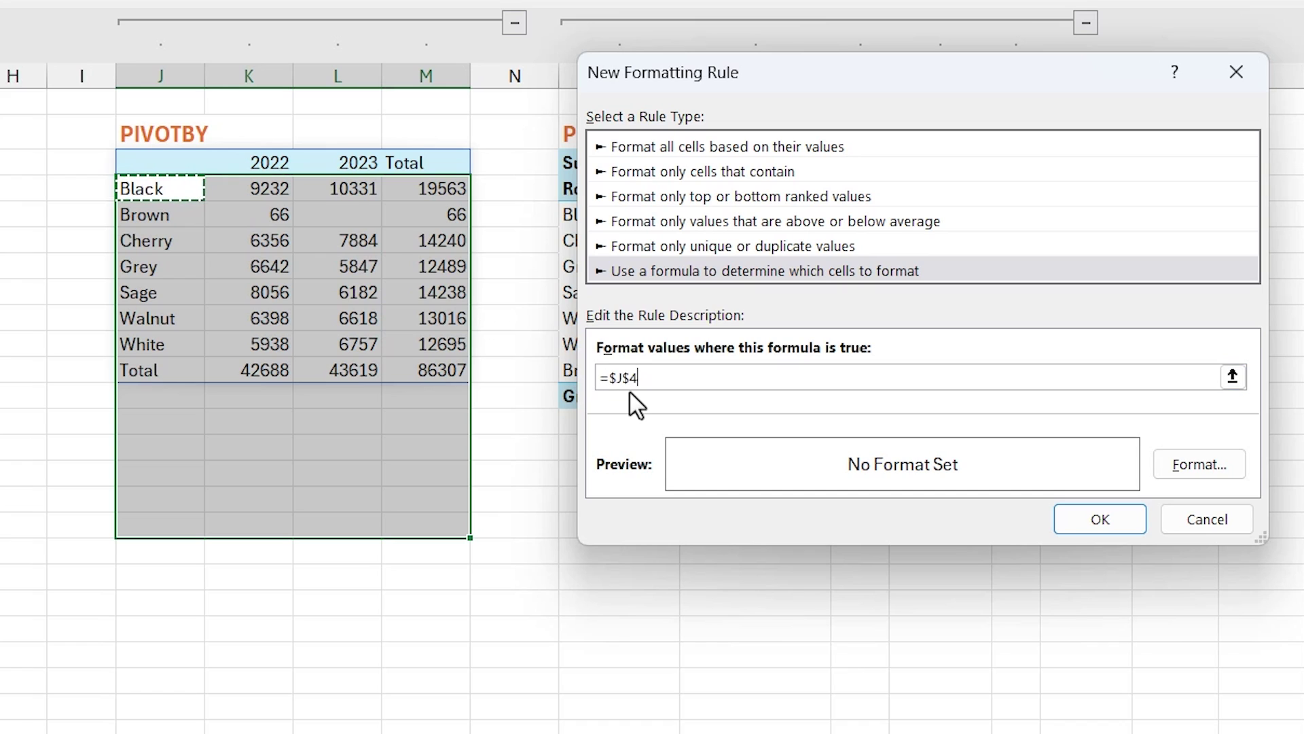
pyautogui.press('F4')
pyautogui.press('F4')
pyautogui.write('="Total')
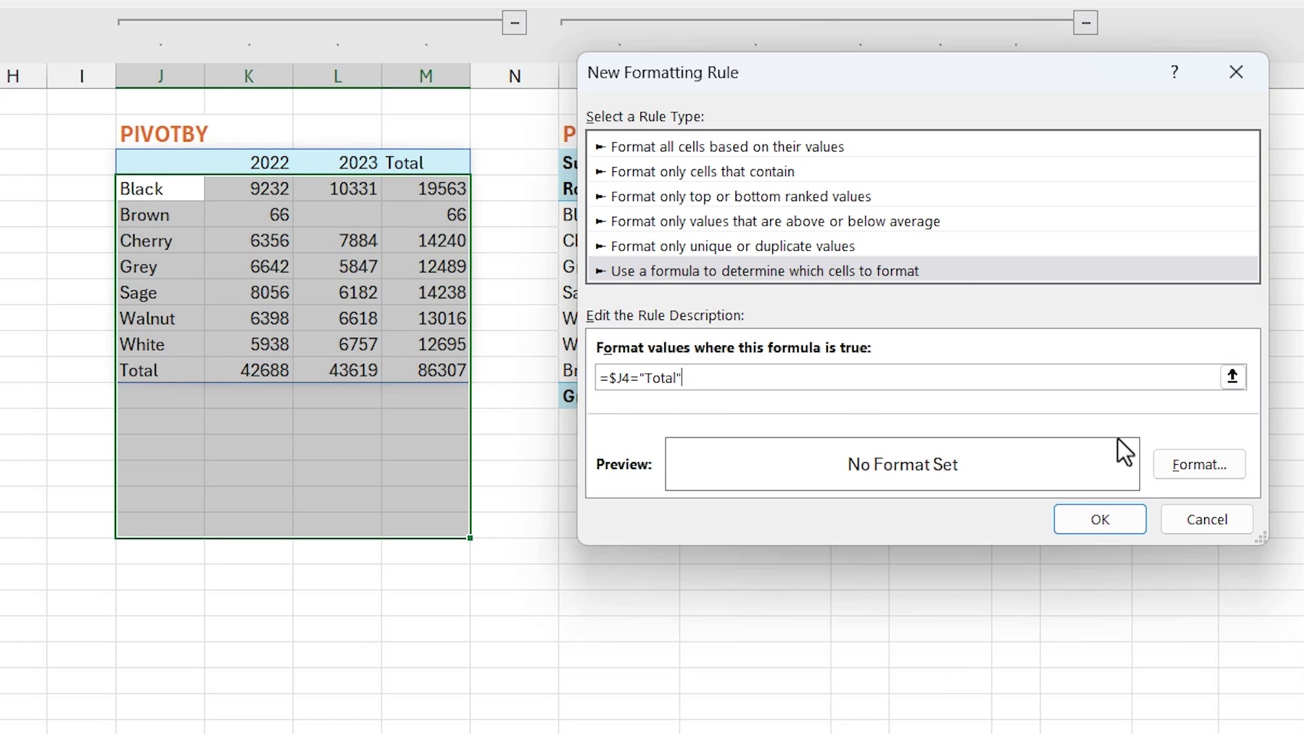
pyautogui.click(1177, 470)
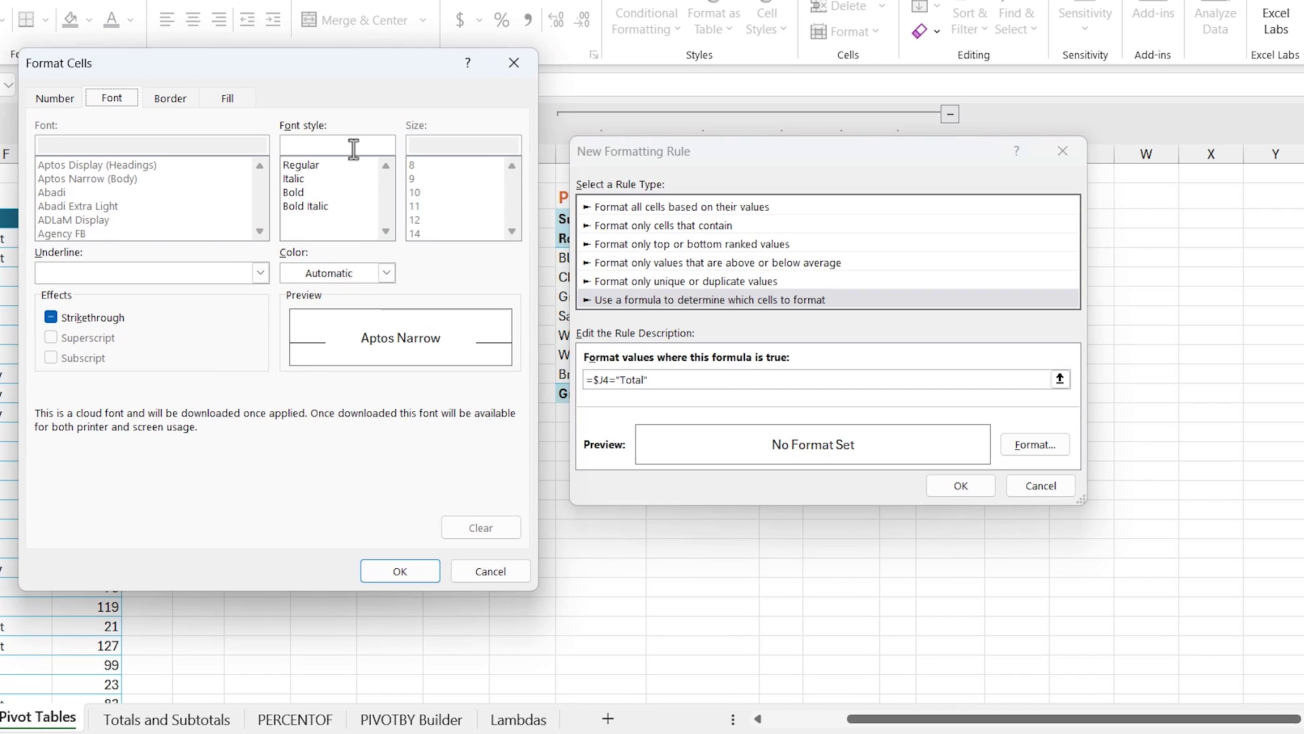
# Step: Give the Total rule a light blue fill and bold font, and apply it
pyautogui.click(228, 97)
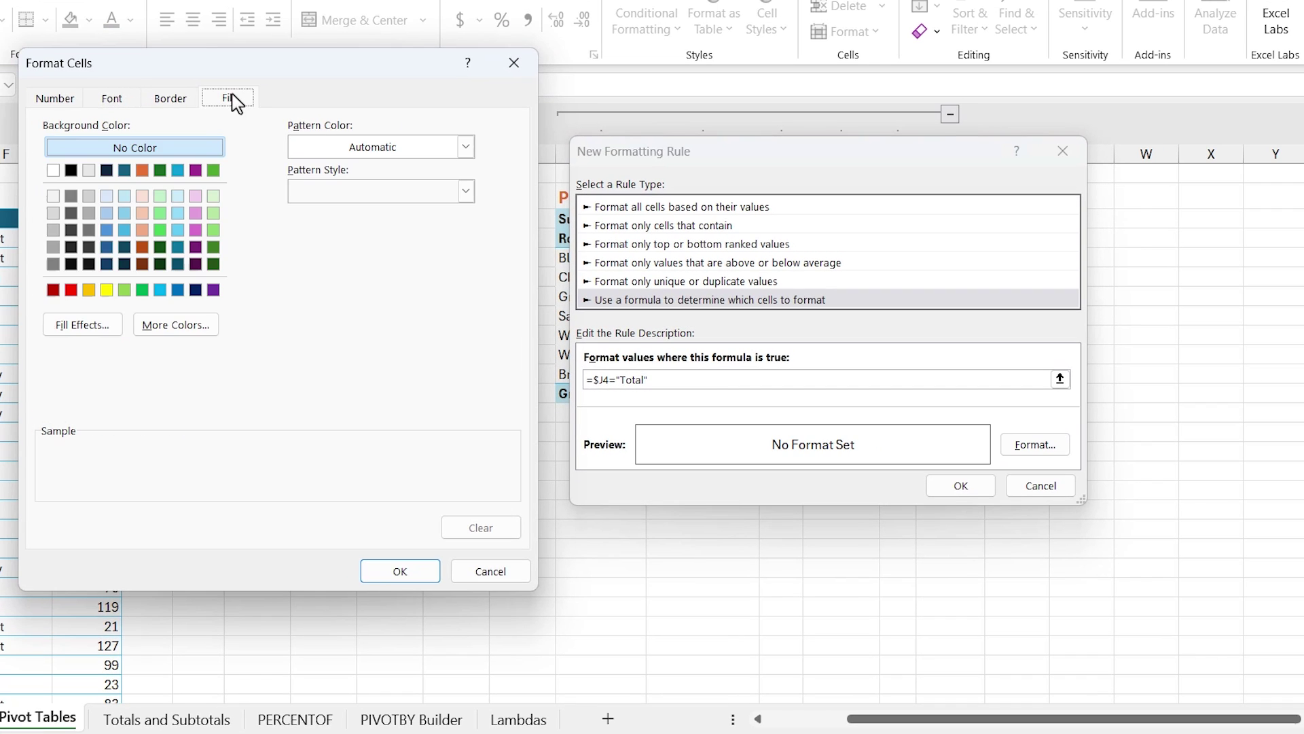
pyautogui.click(178, 197)
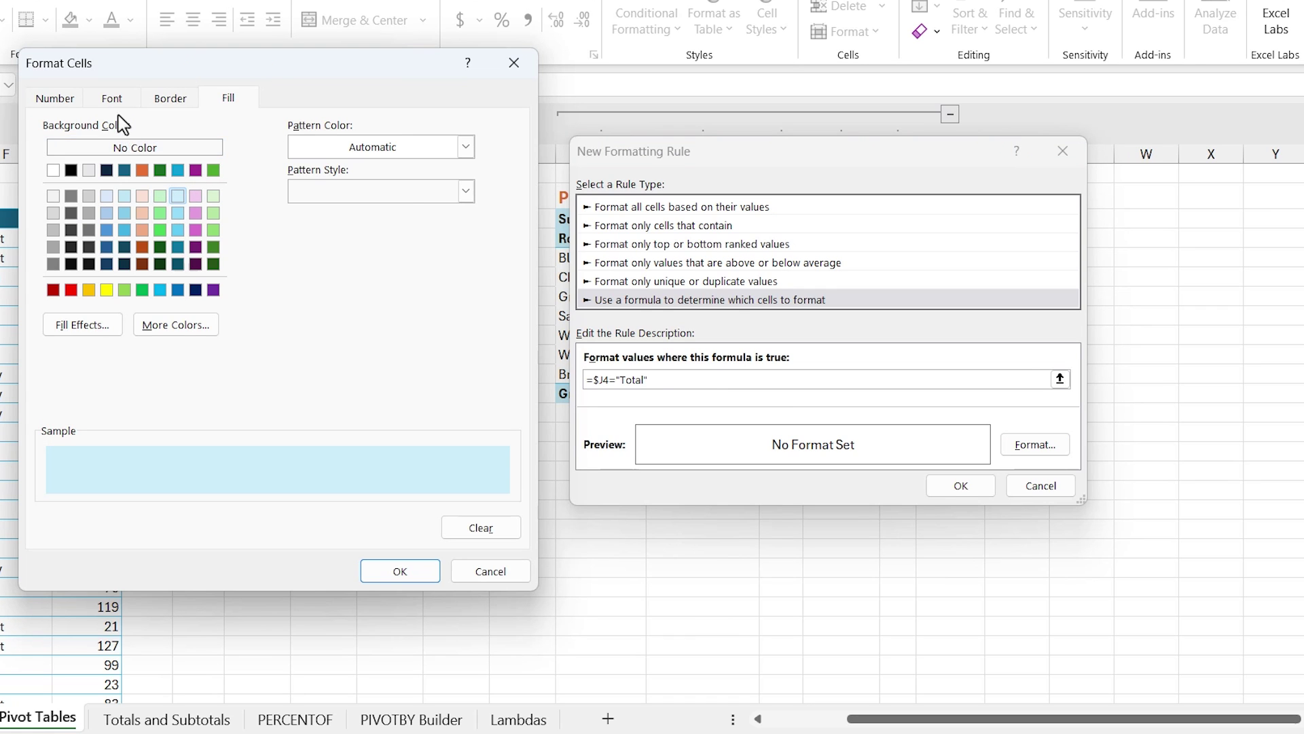
pyautogui.click(112, 98)
pyautogui.click(308, 192)
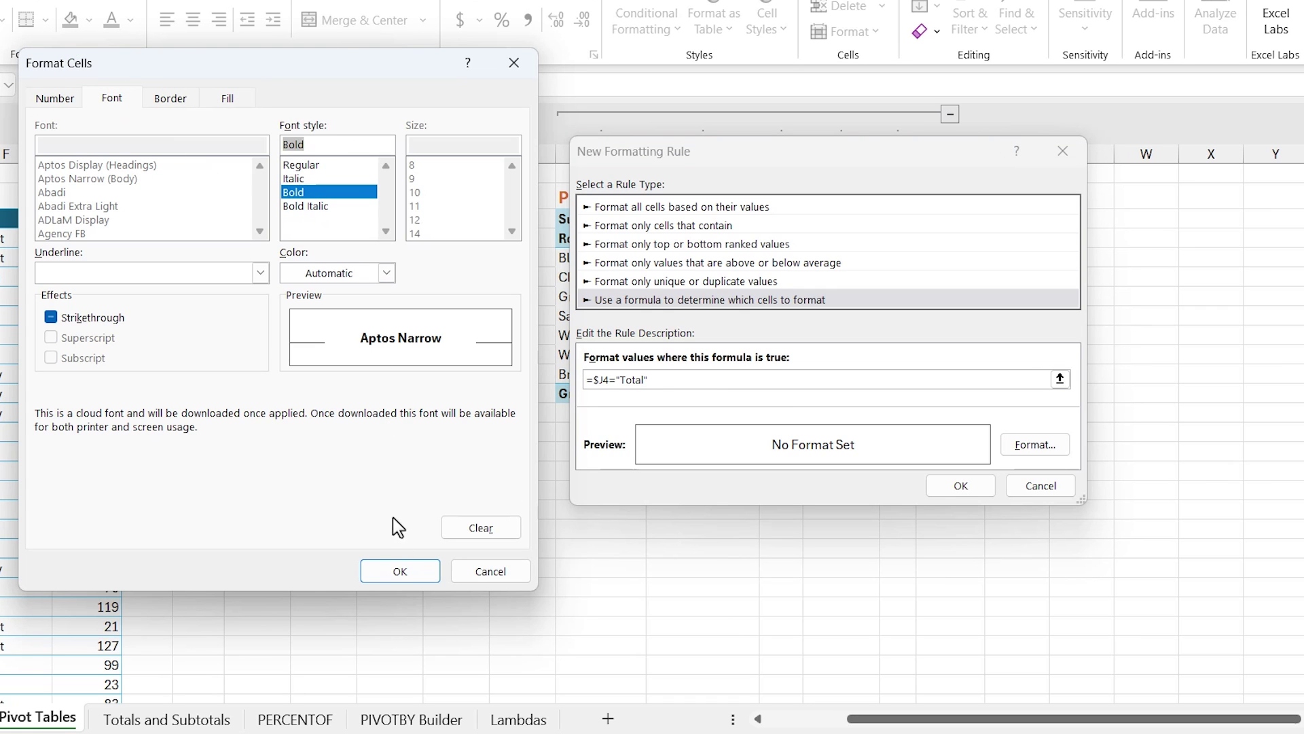
pyautogui.click(399, 570)
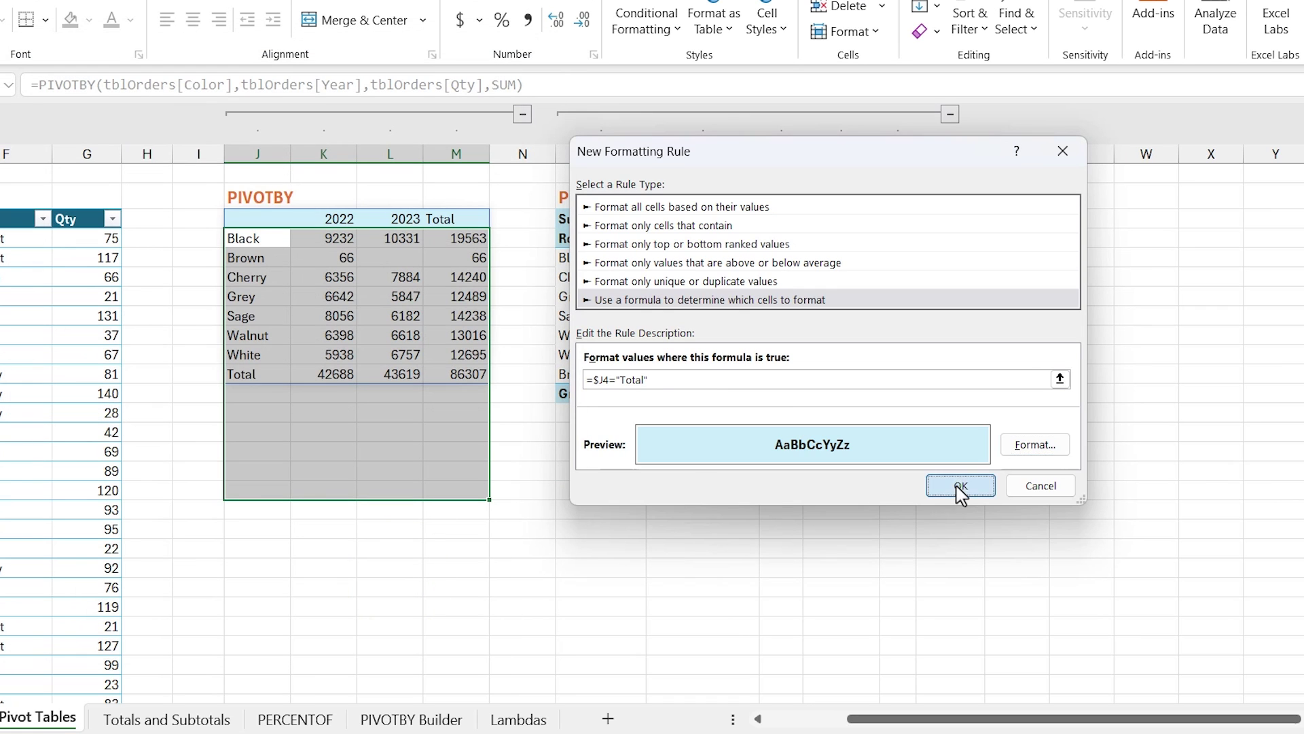
pyautogui.click(960, 485)
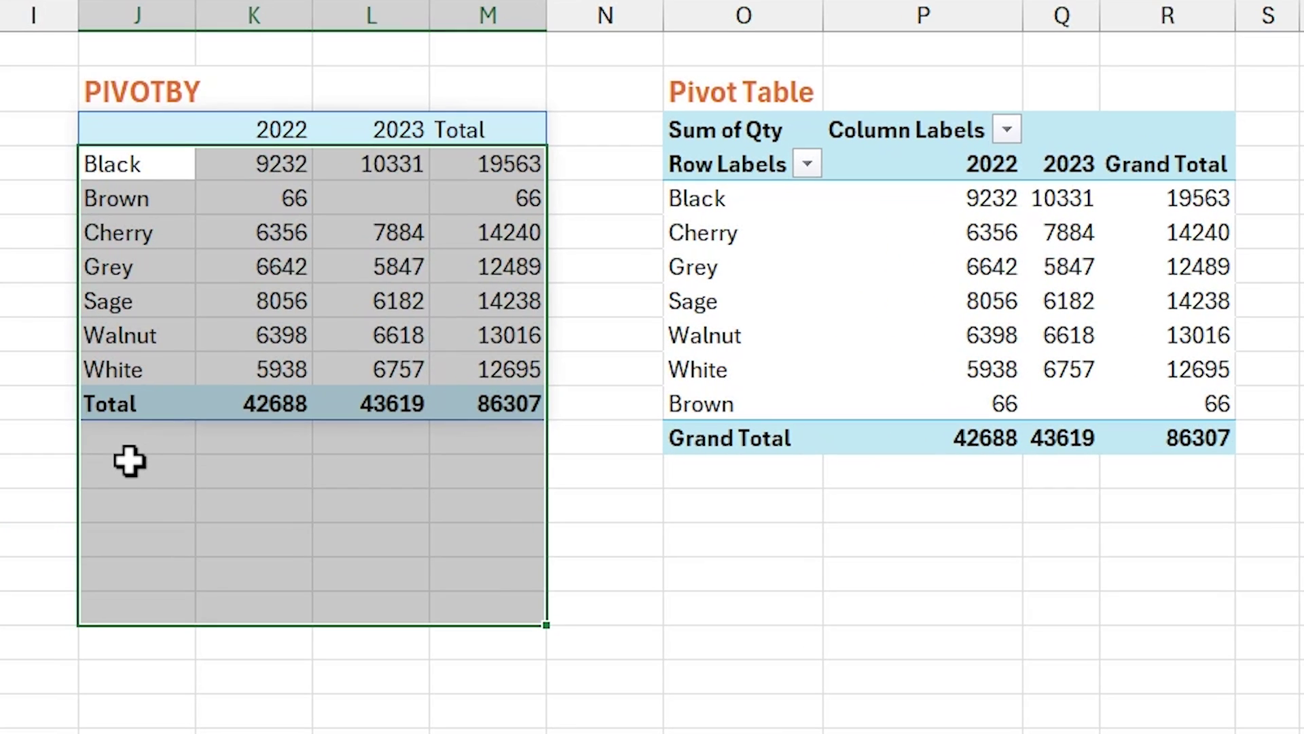
# Step: Test the rule by changing F6 from Brown to Black
pyautogui.click(129, 461)
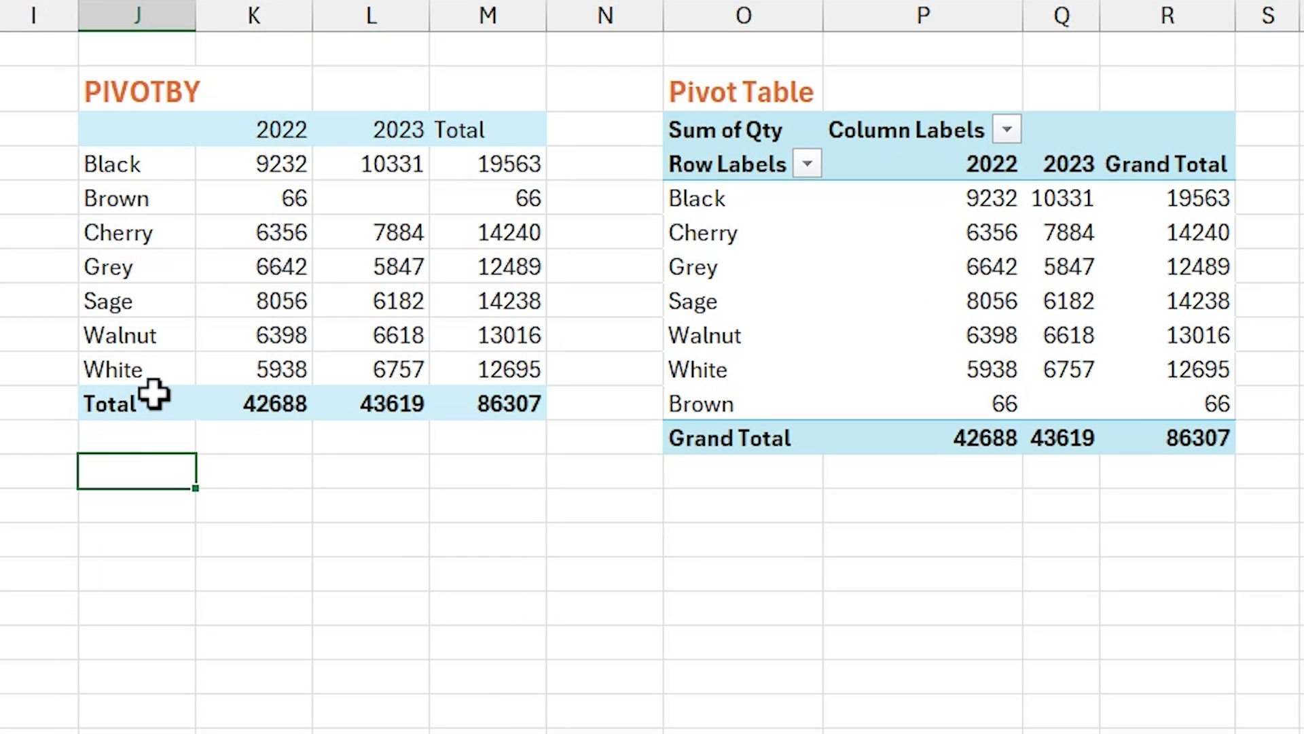
pyautogui.click(128, 231)
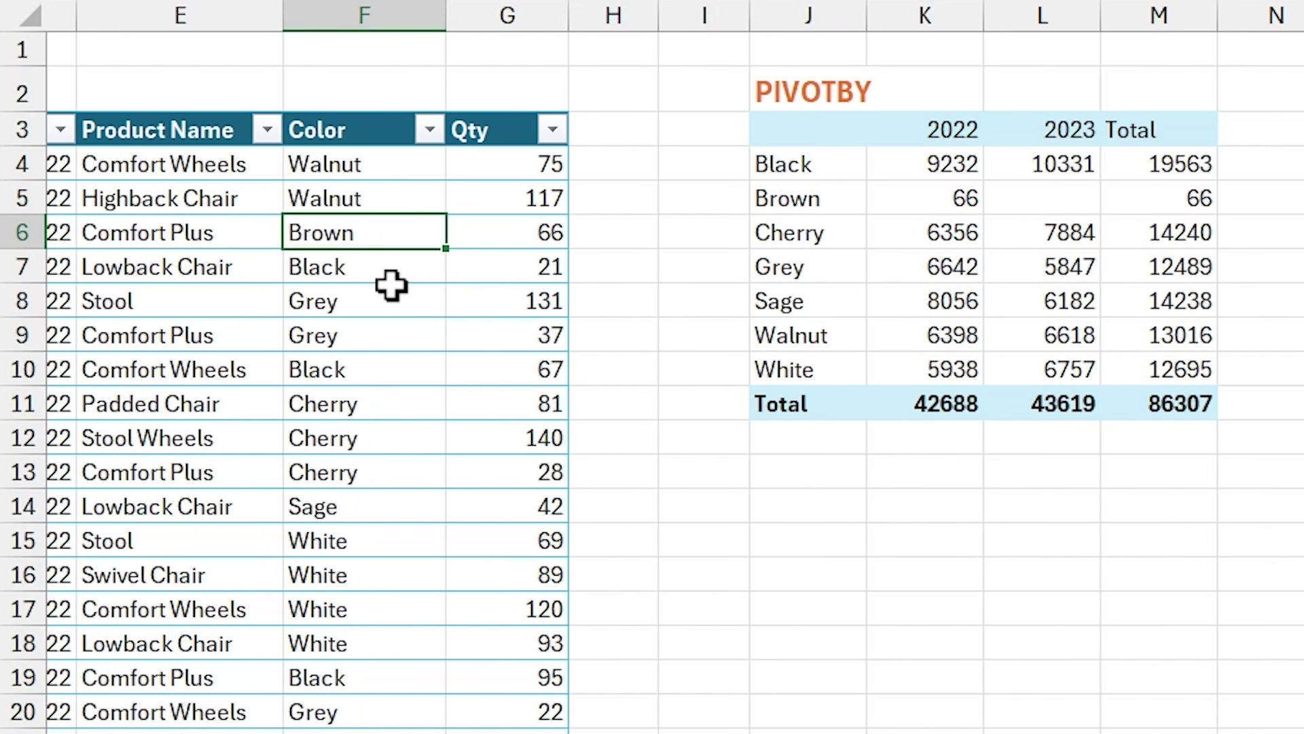
pyautogui.write('Bl')
pyautogui.press('Tab')
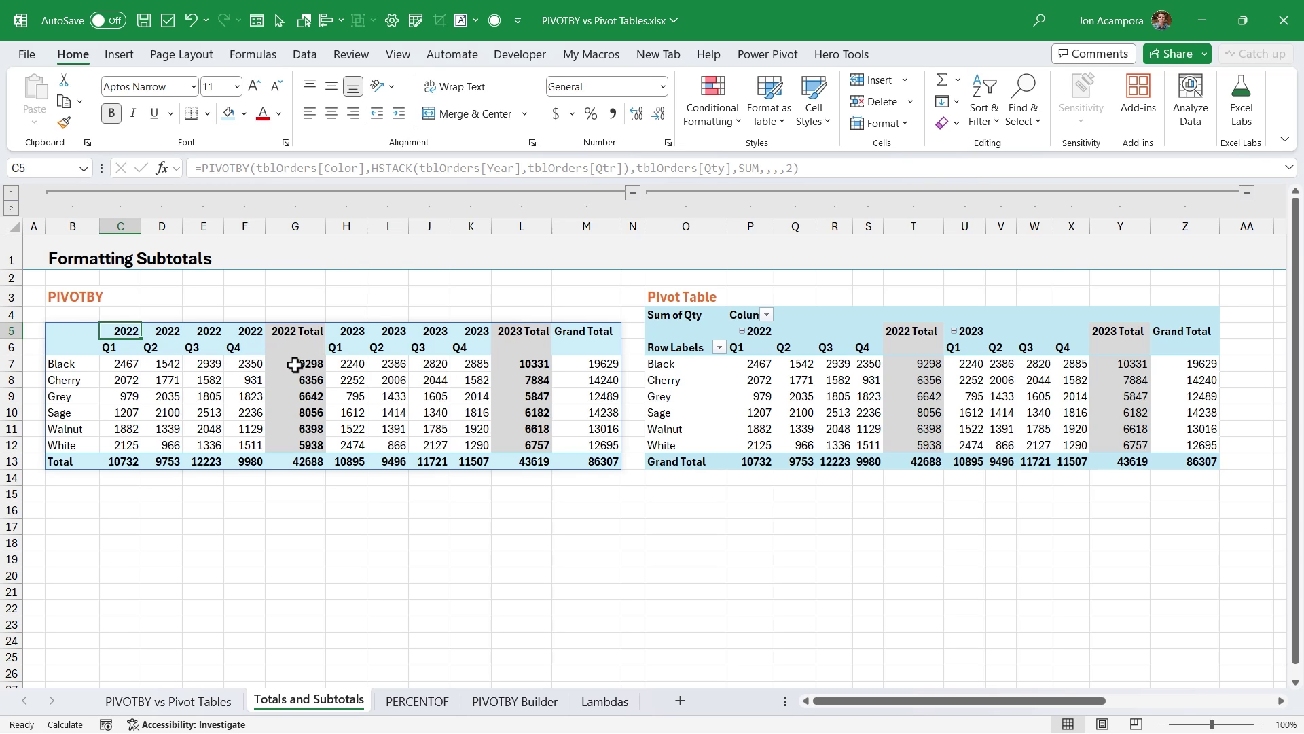
pyautogui.click(312, 335)
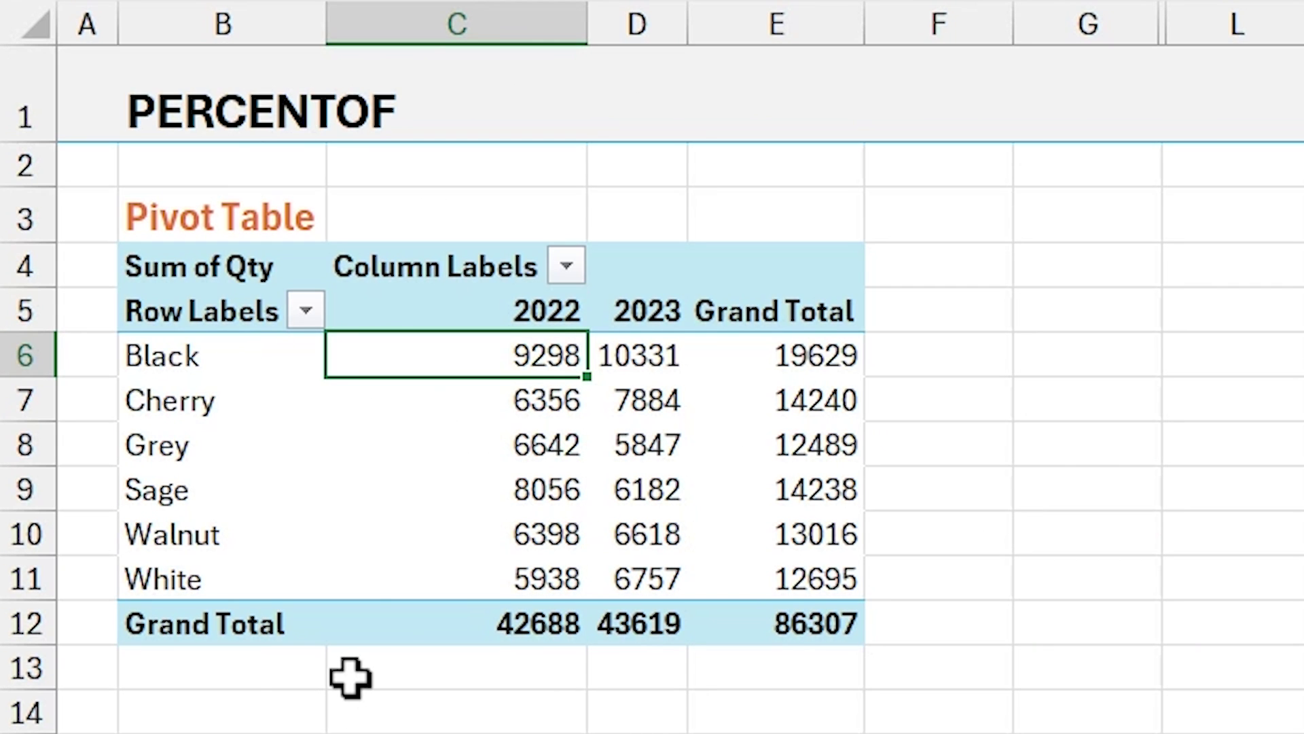
# Step: Show the pivot's values as % of Column Total, so each year sums to 100.00%
pyautogui.rightClick(437, 353)
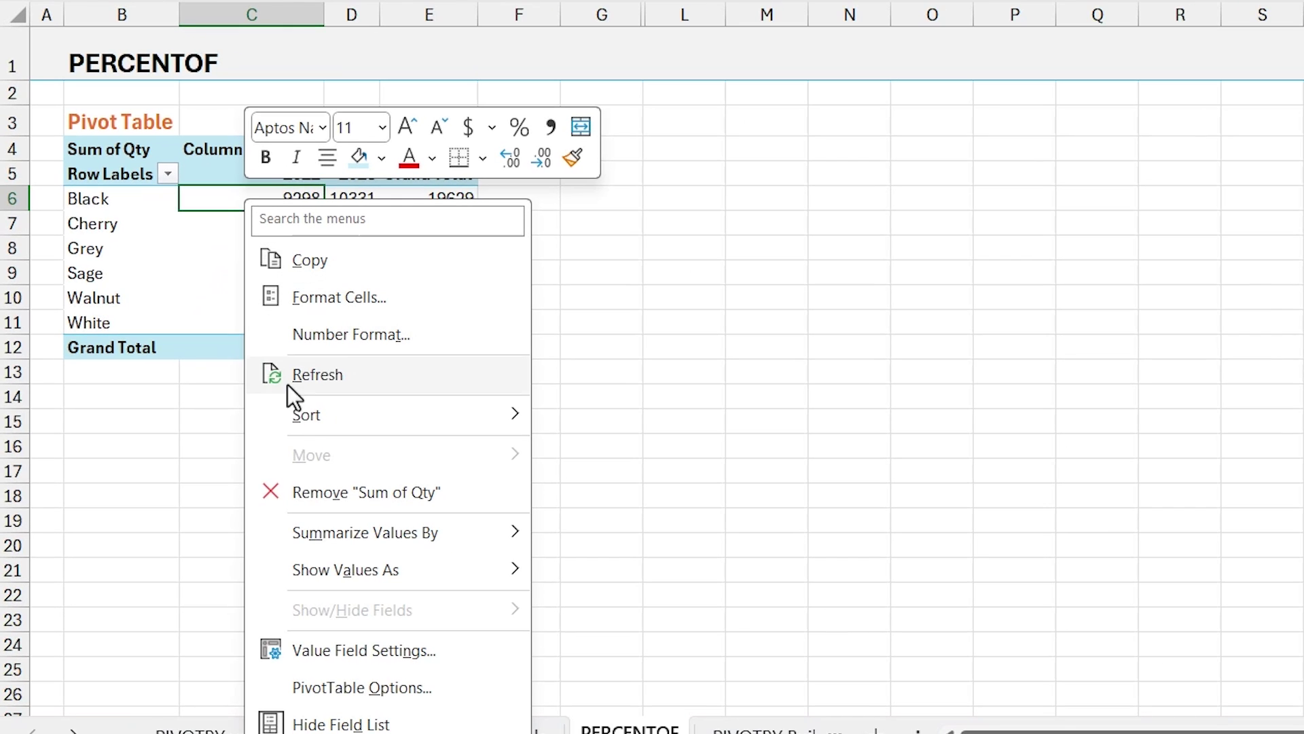
pyautogui.click(317, 572)
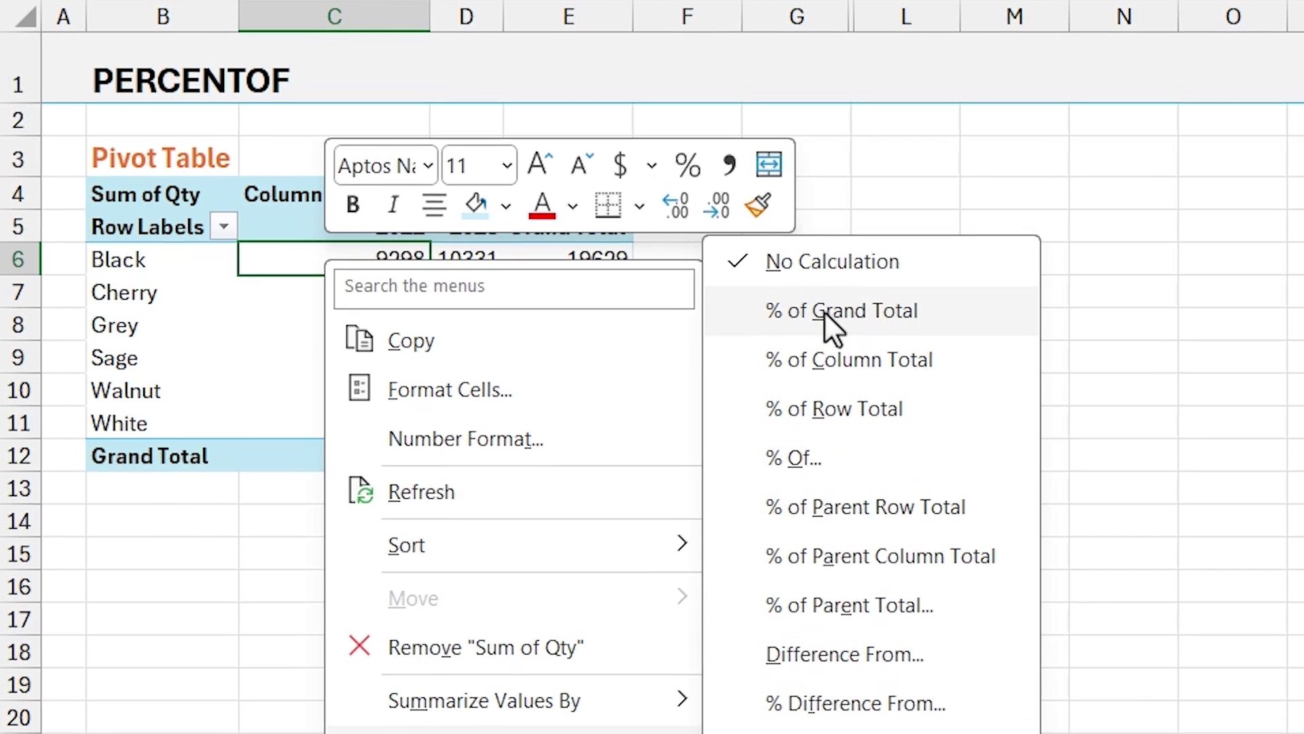
pyautogui.click(785, 361)
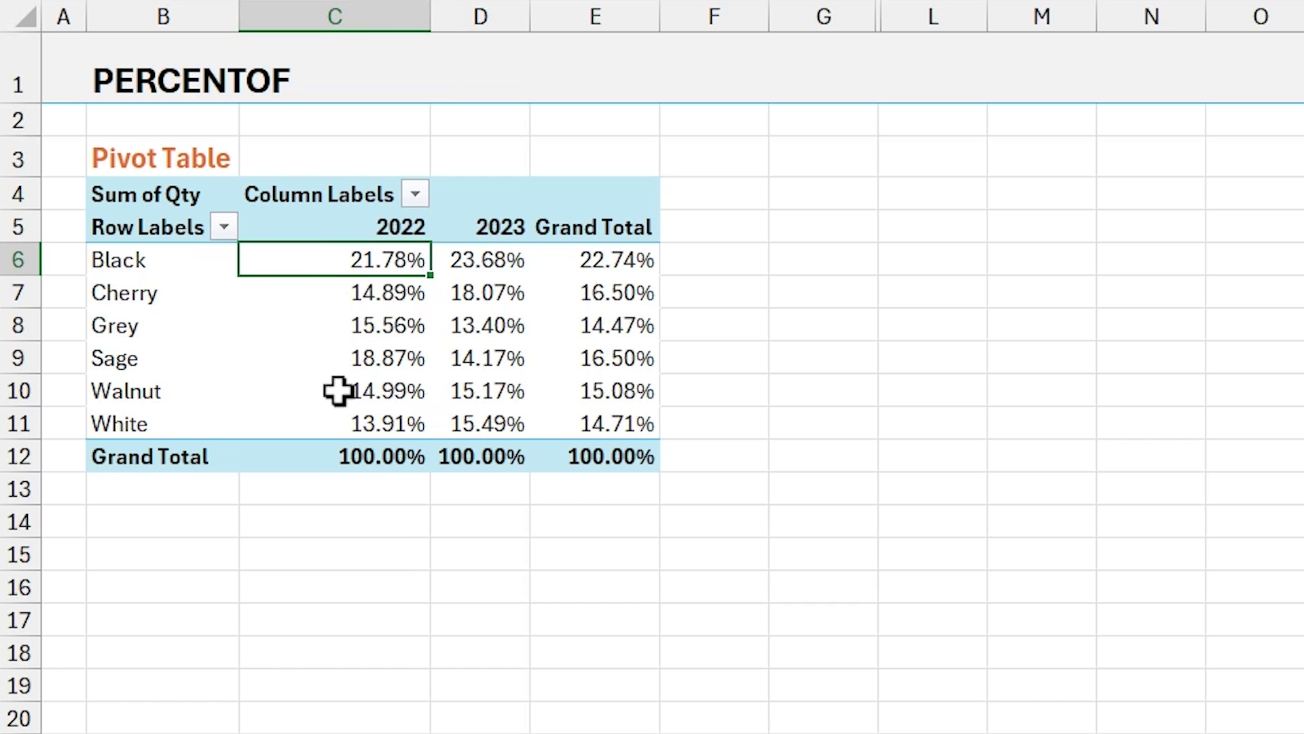
pyautogui.moveTo(345, 454)
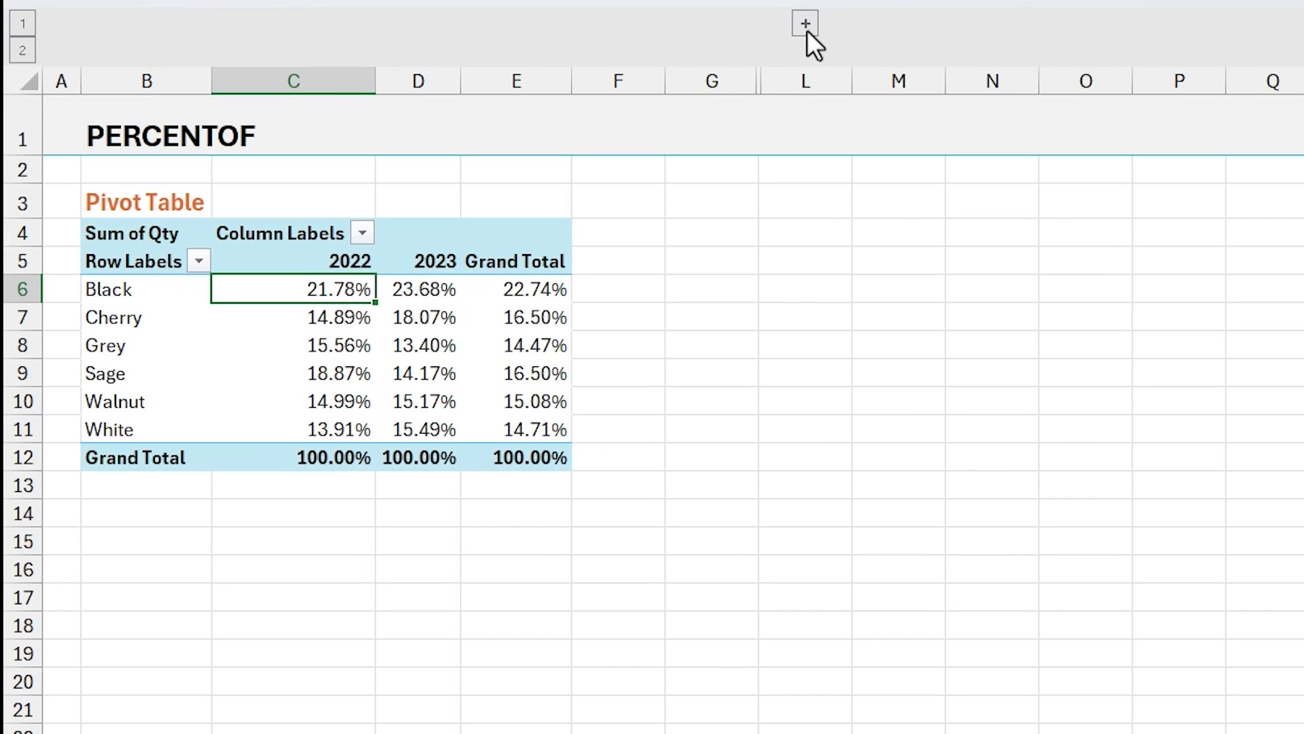
# Step: Reveal the hidden columns and inspect the PERCENTOF-based PIVOTBY formula in H5 without changing it
pyautogui.click(807, 28)
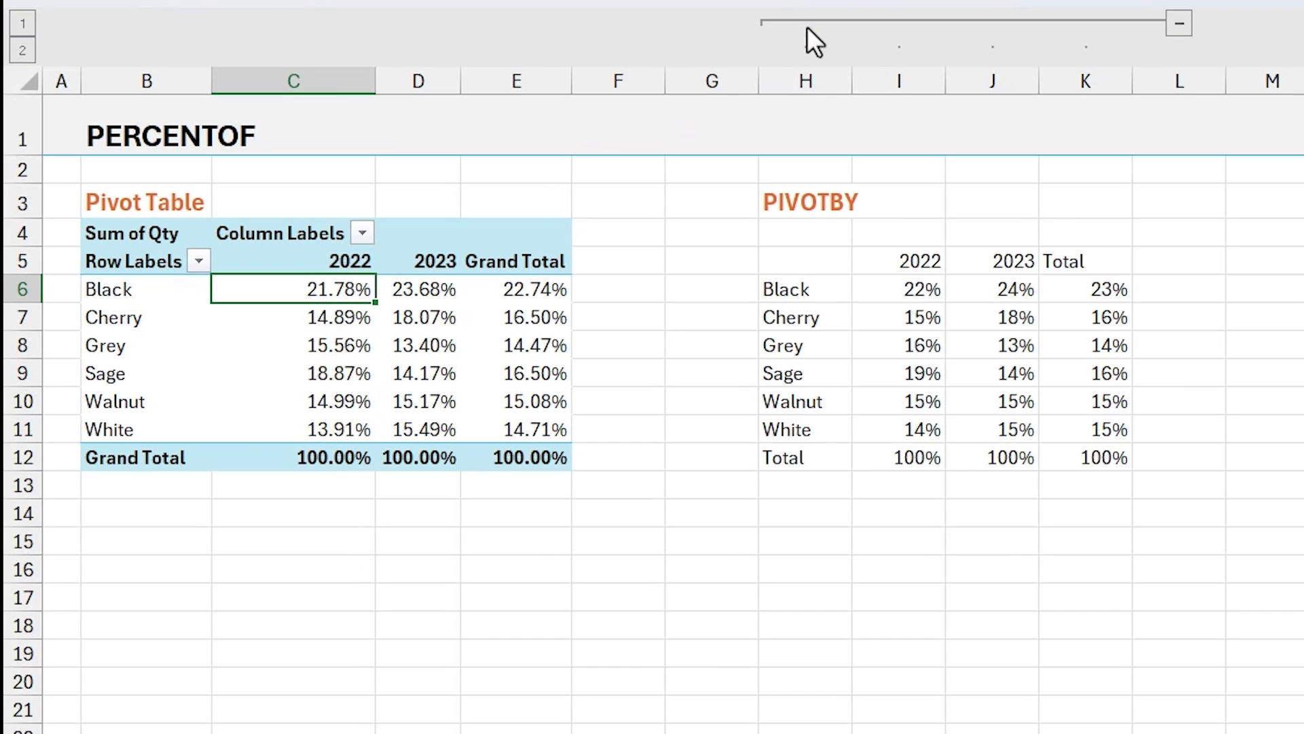
pyautogui.click(810, 262)
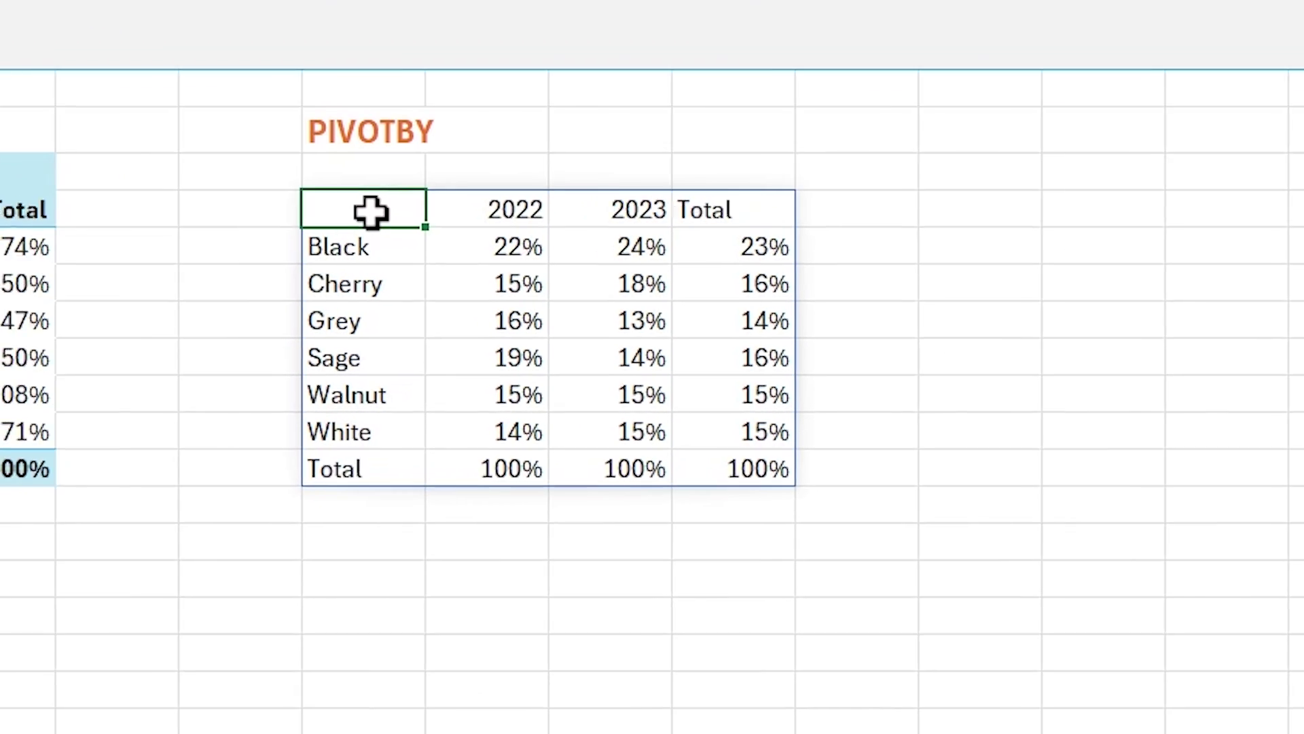
pyautogui.press('F2')
pyautogui.click(947, 204)
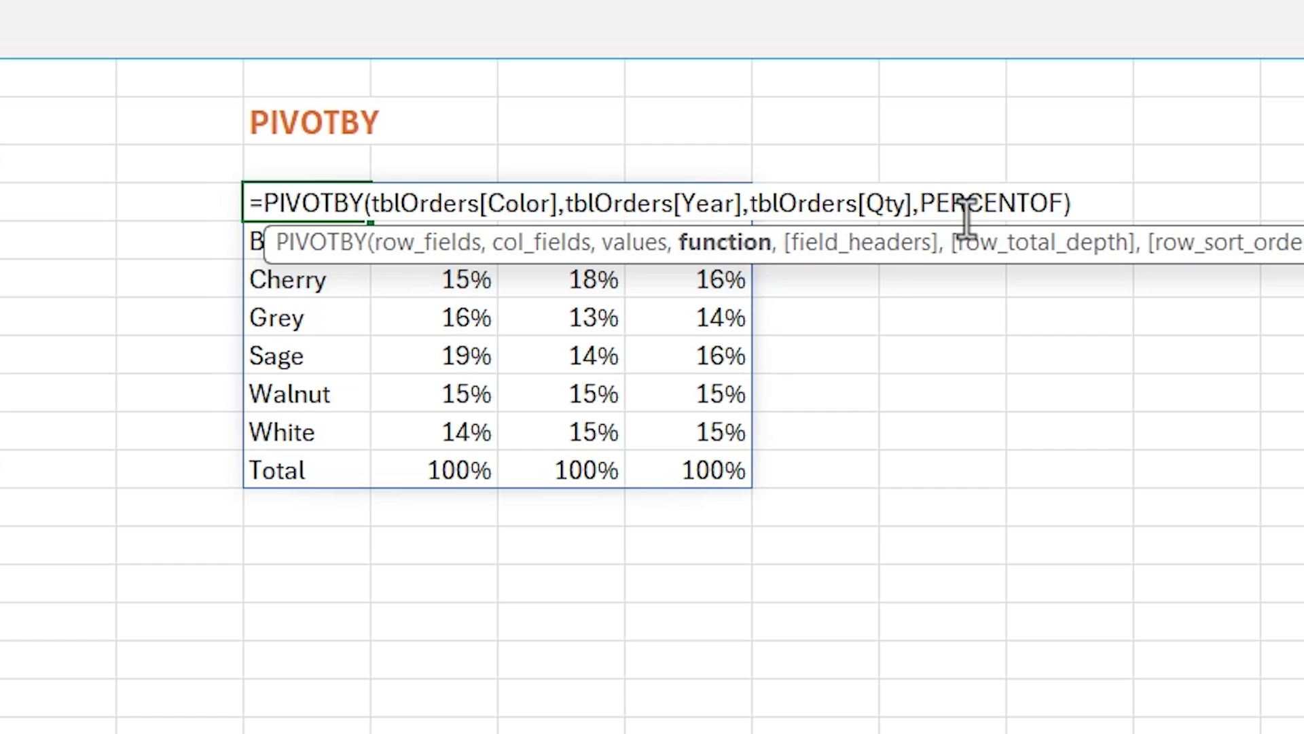
pyautogui.press('Escape')
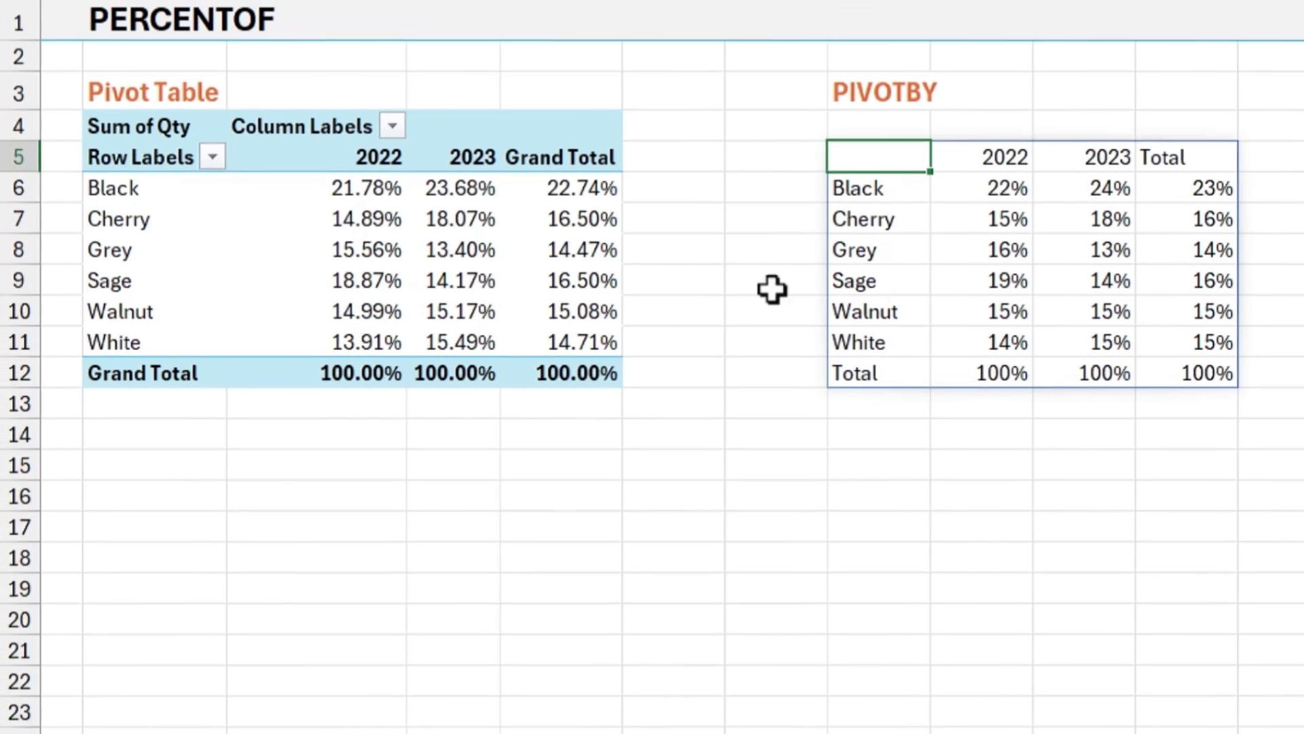
# Step: Show the pivot values as % of Row Total, so each colour row sums to 100.00%
pyautogui.rightClick(373, 186)
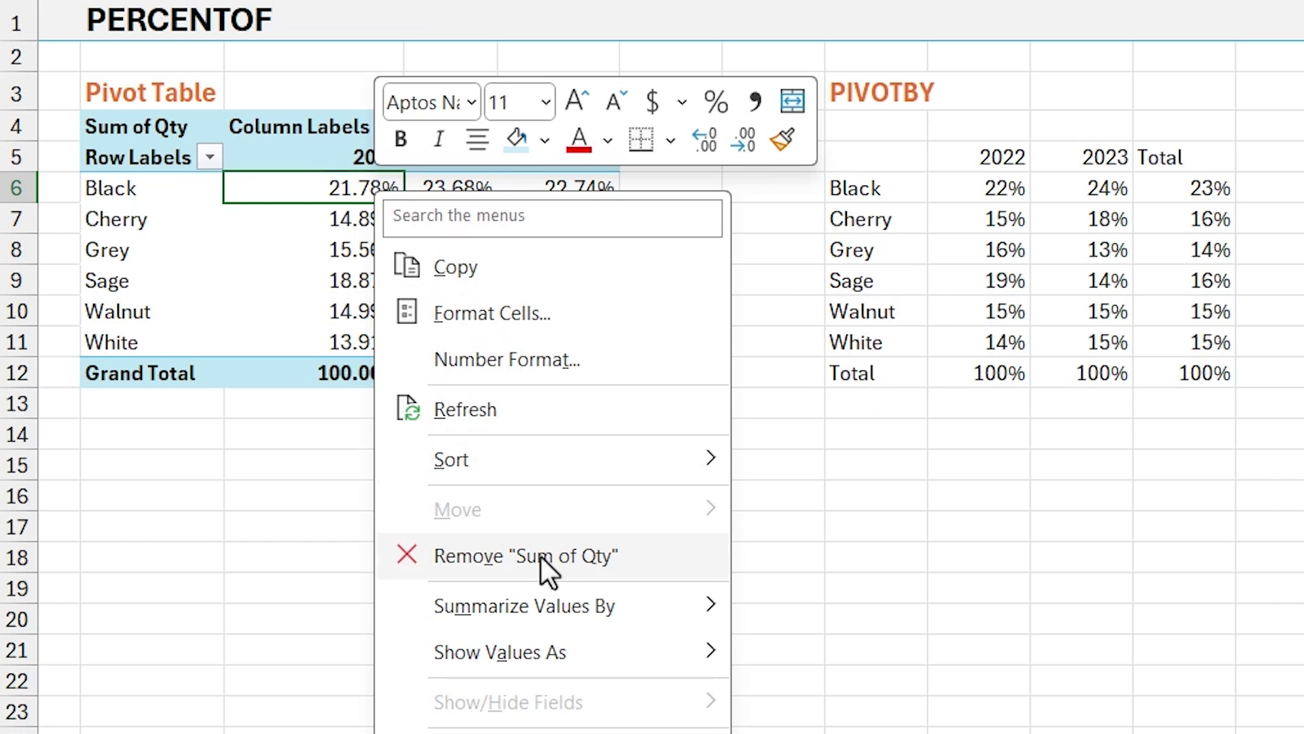
pyautogui.moveTo(564, 654)
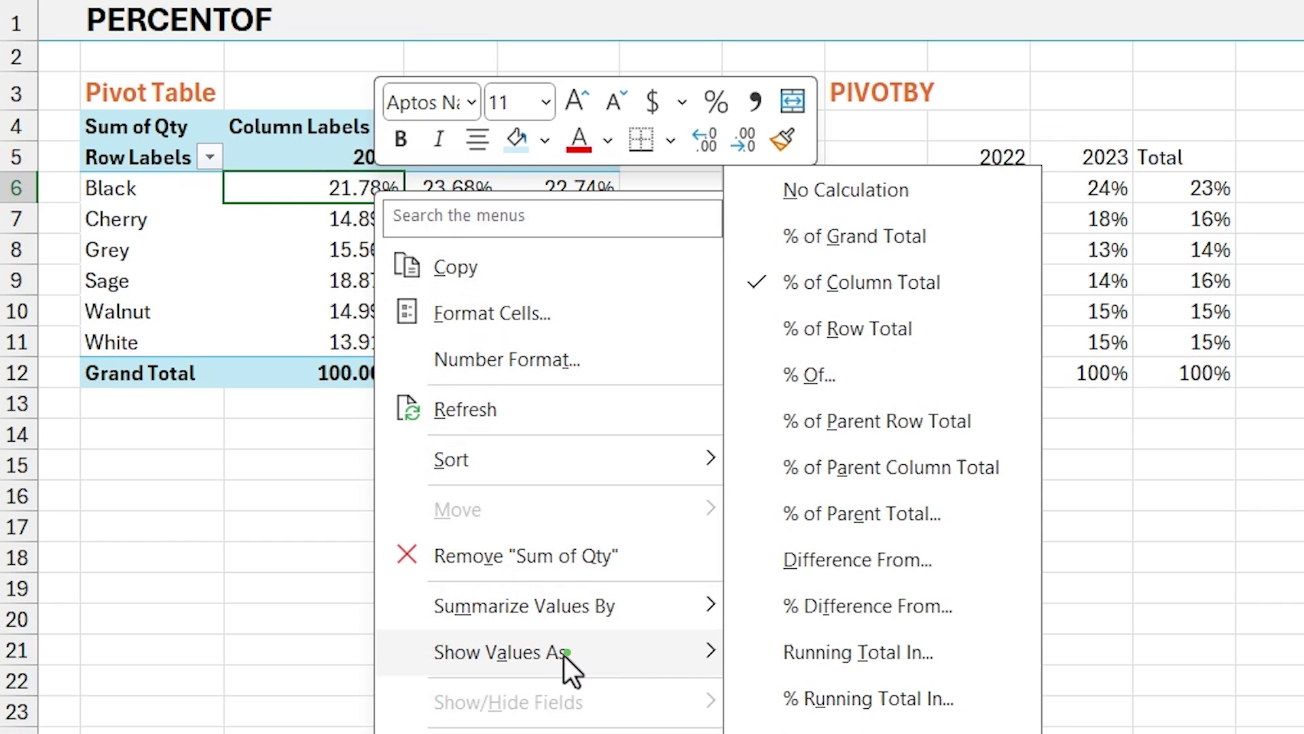
pyautogui.click(820, 329)
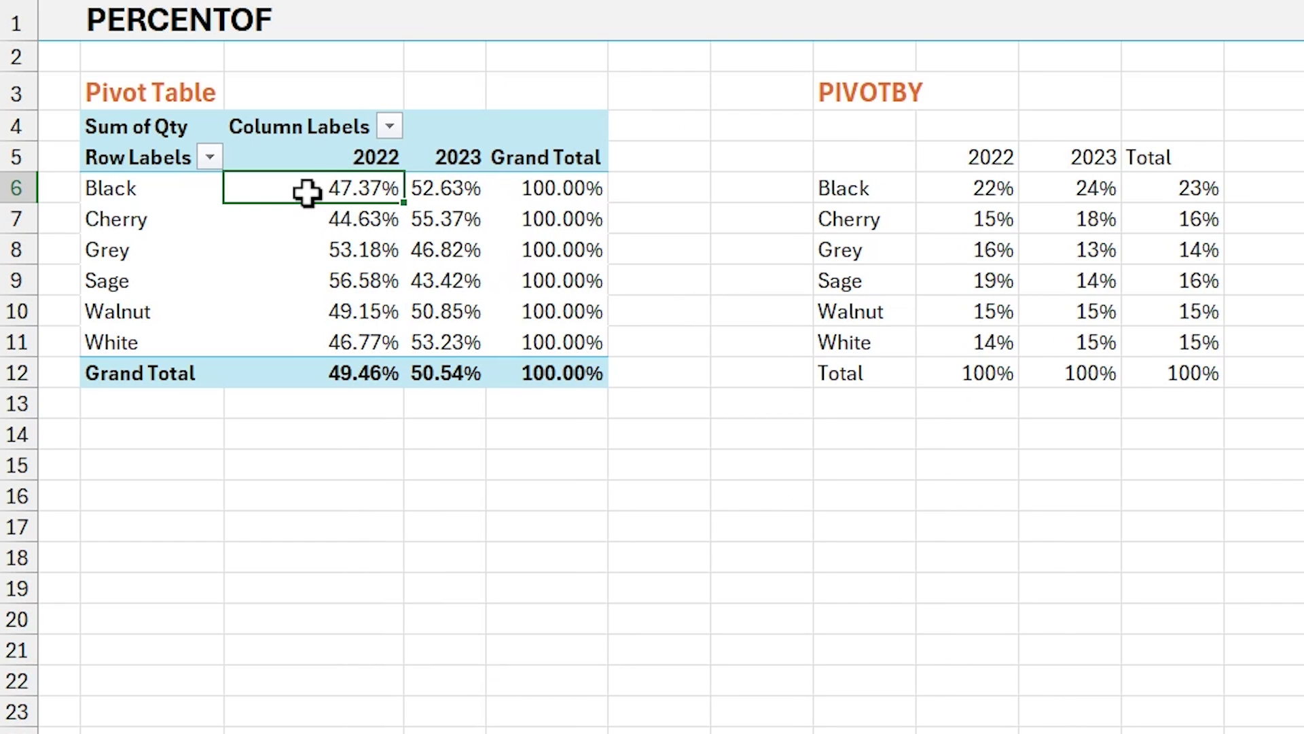
pyautogui.moveTo(571, 188)
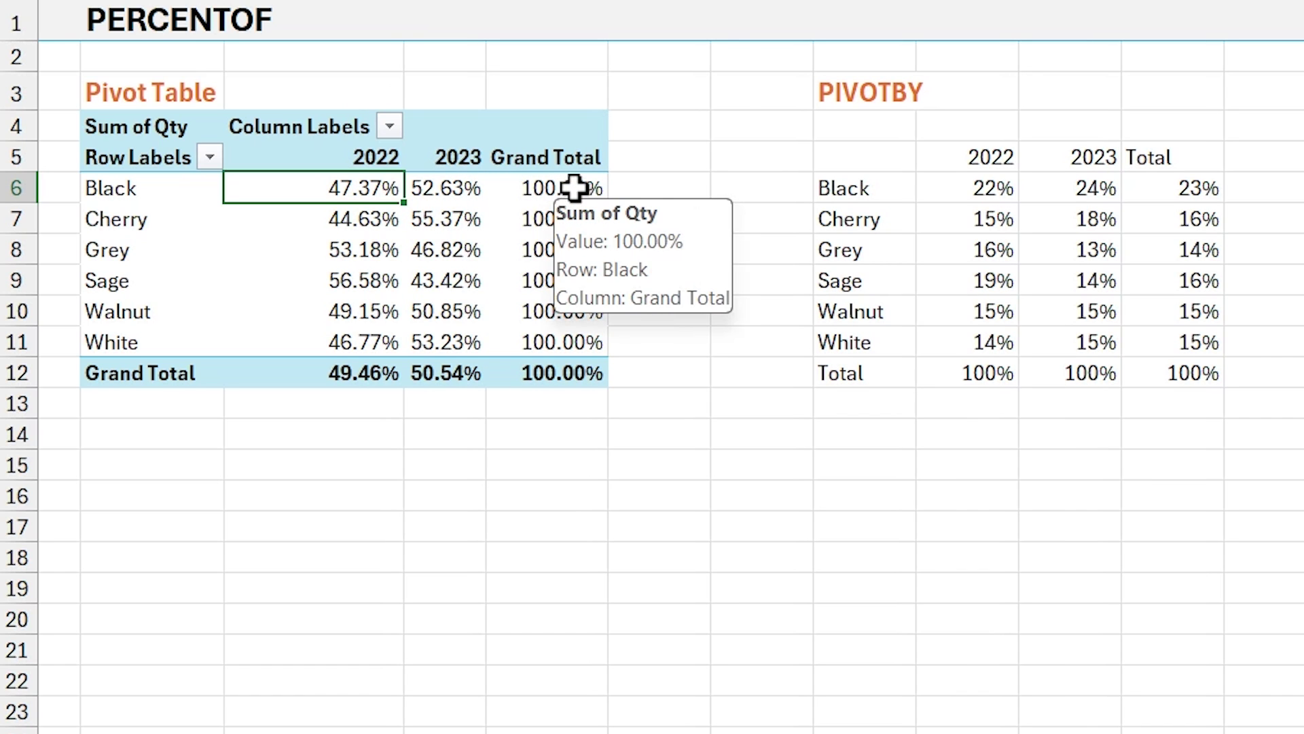
# Step: Move tblOrders[Color] from the PIVOTBY row fields to the column fields, after tblOrders[Year]
pyautogui.click(888, 167)
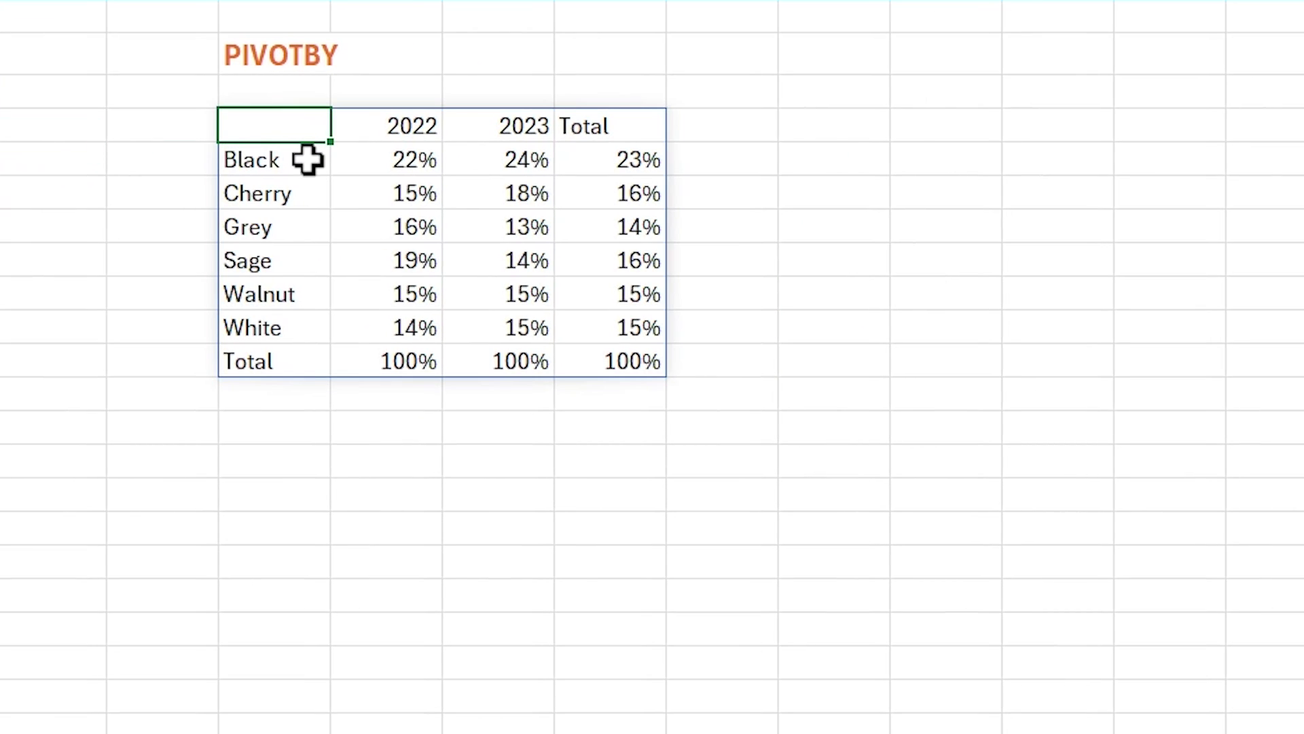
pyautogui.press('F2')
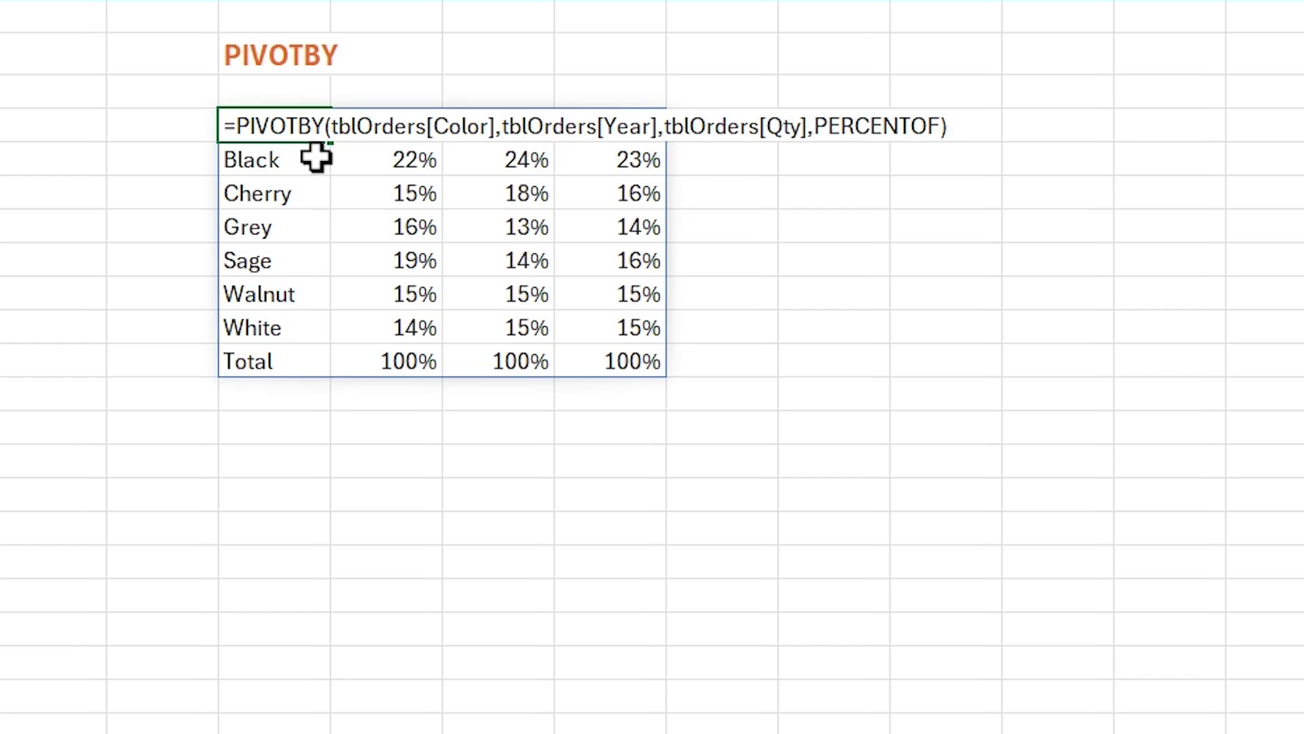
pyautogui.click(331, 127)
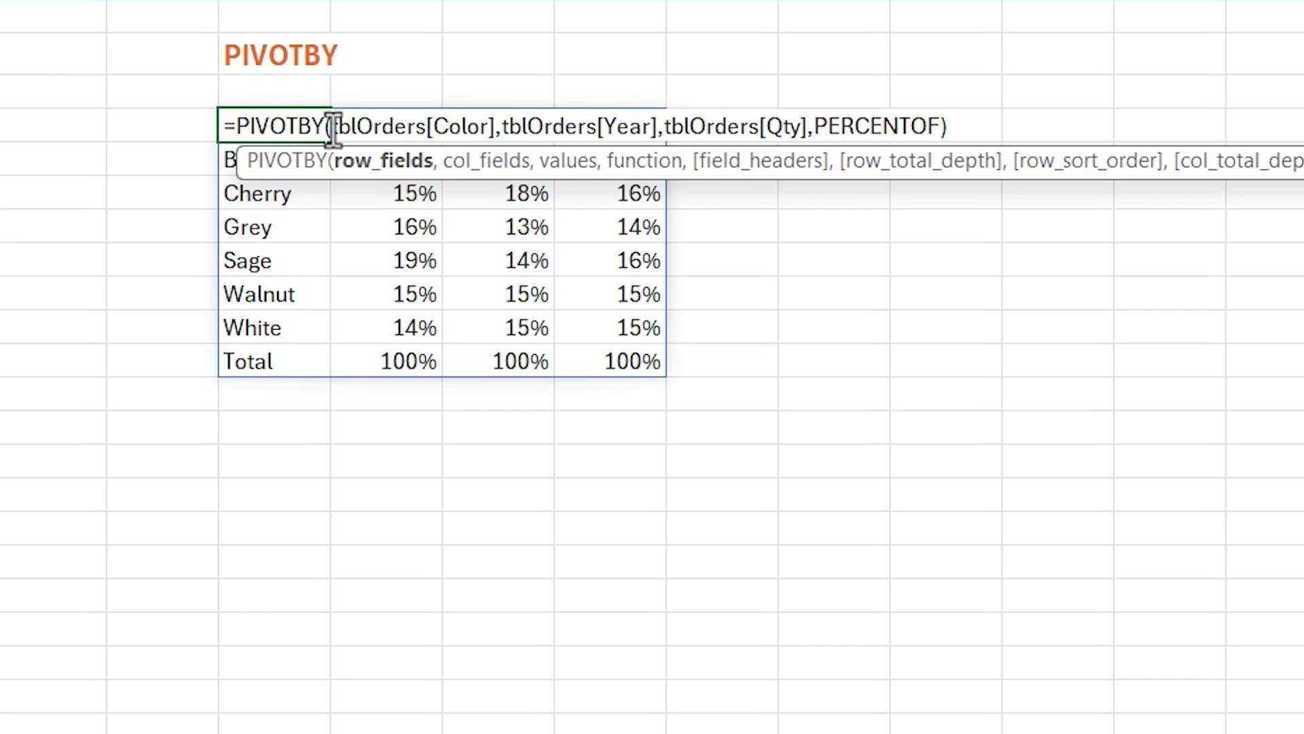
pyautogui.moveTo(333, 127); pyautogui.dragTo(501, 127)
pyautogui.hotkey('ctrl', 'c')
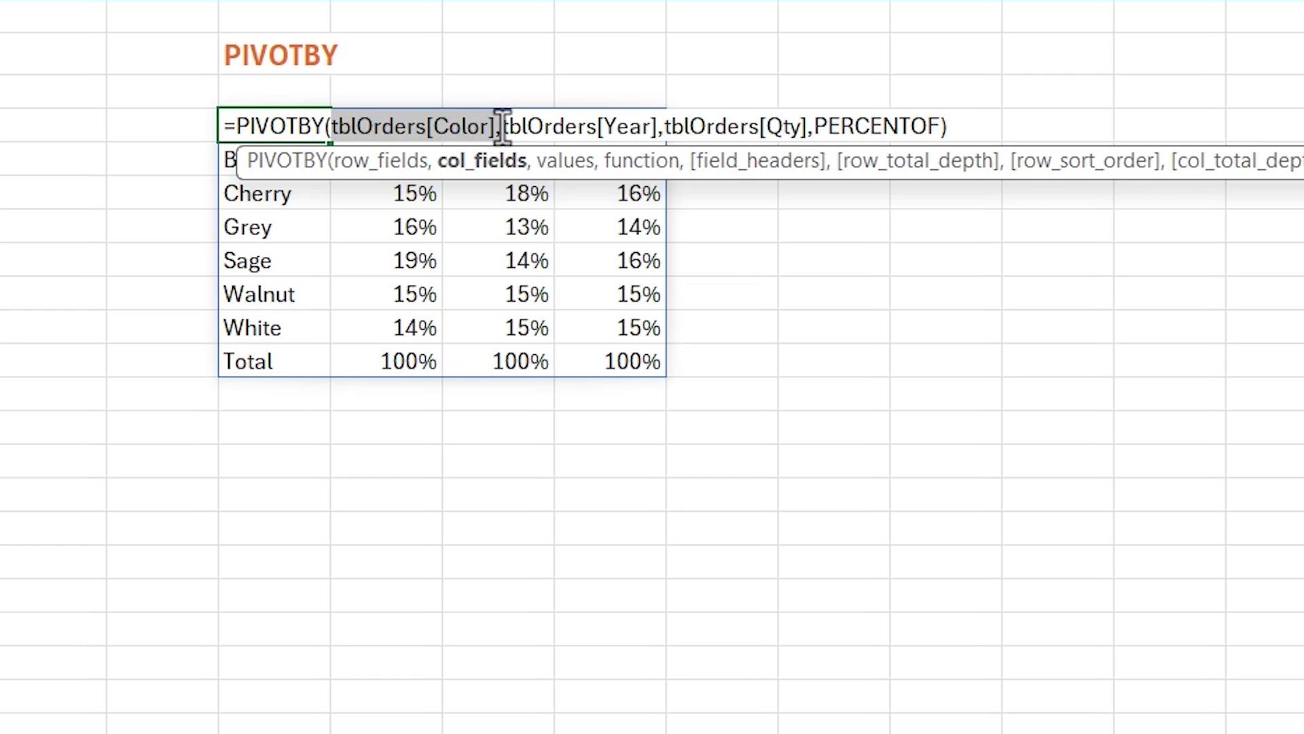
pyautogui.press('Delete')
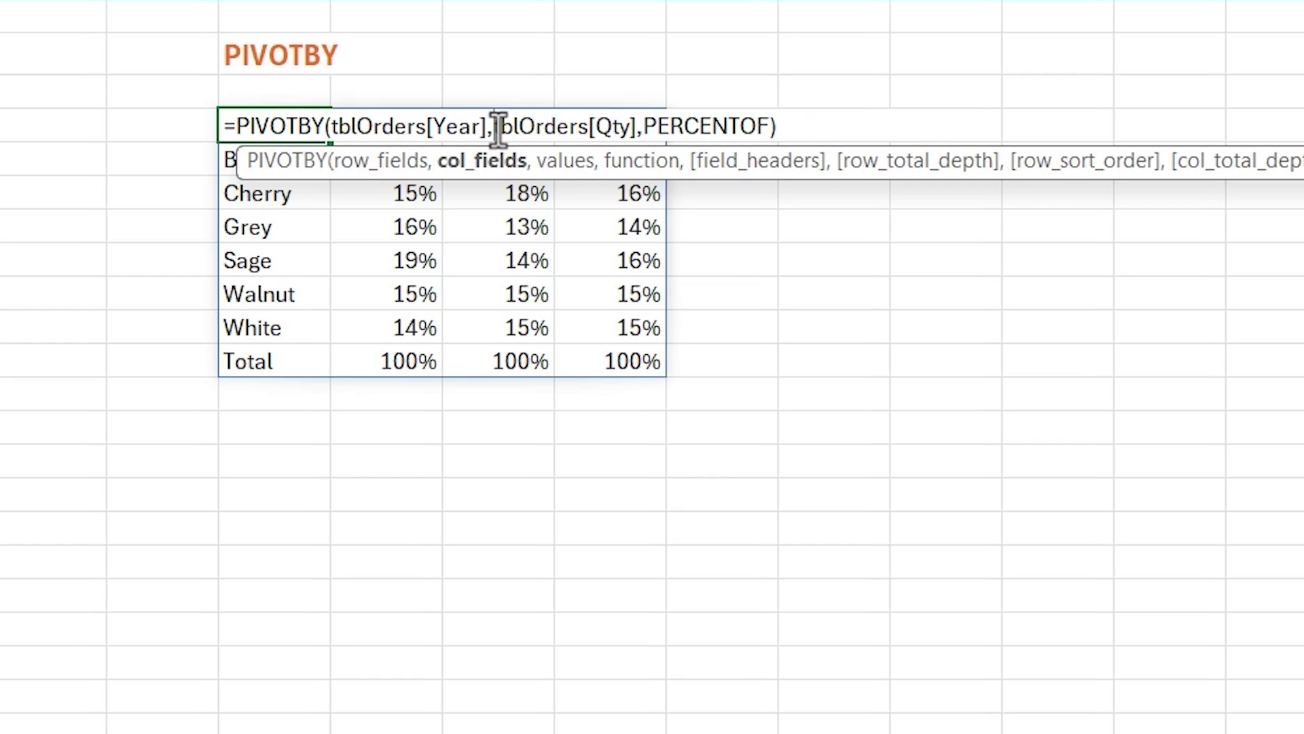
pyautogui.hotkey('ctrl', 'v')
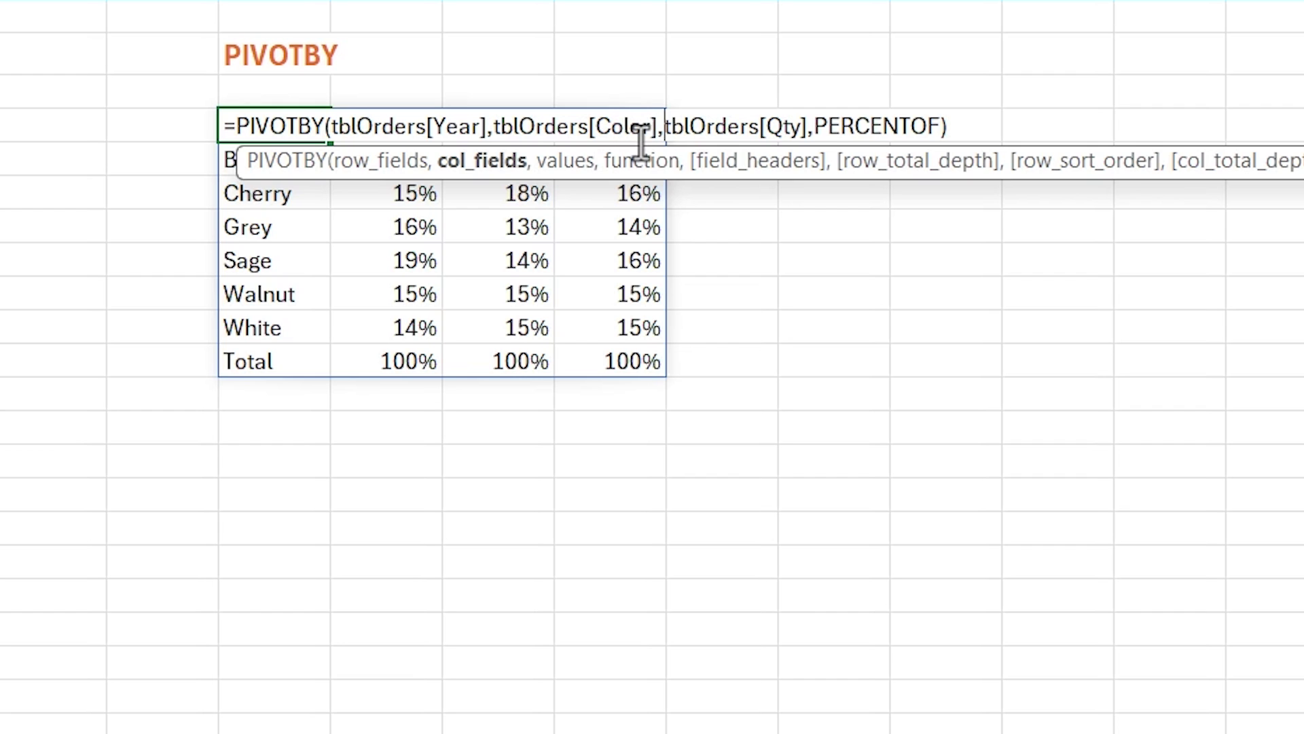
pyautogui.press('Return')
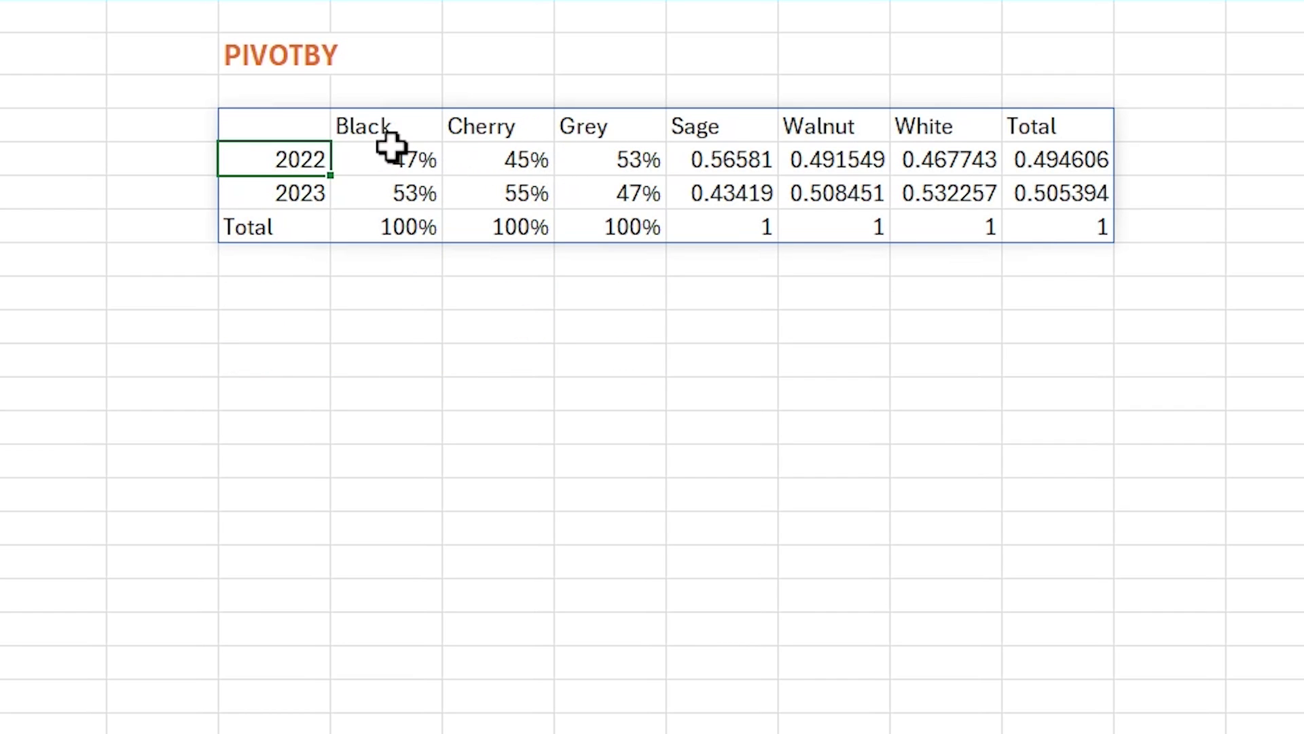
# Step: Wrap the PIVOTBY formula in TRANSPOSE( ) so colours list as rows with row percentages
pyautogui.click(294, 129)
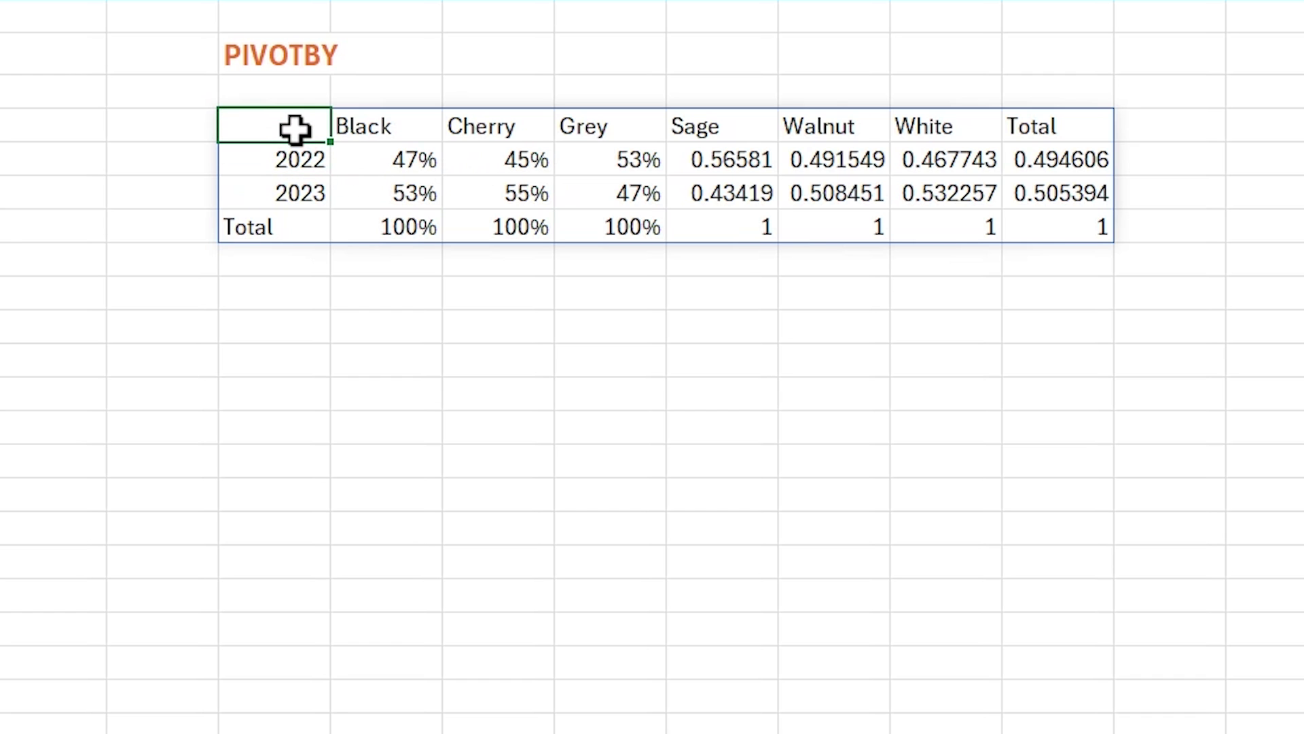
pyautogui.press('F2')
pyautogui.click(239, 126)
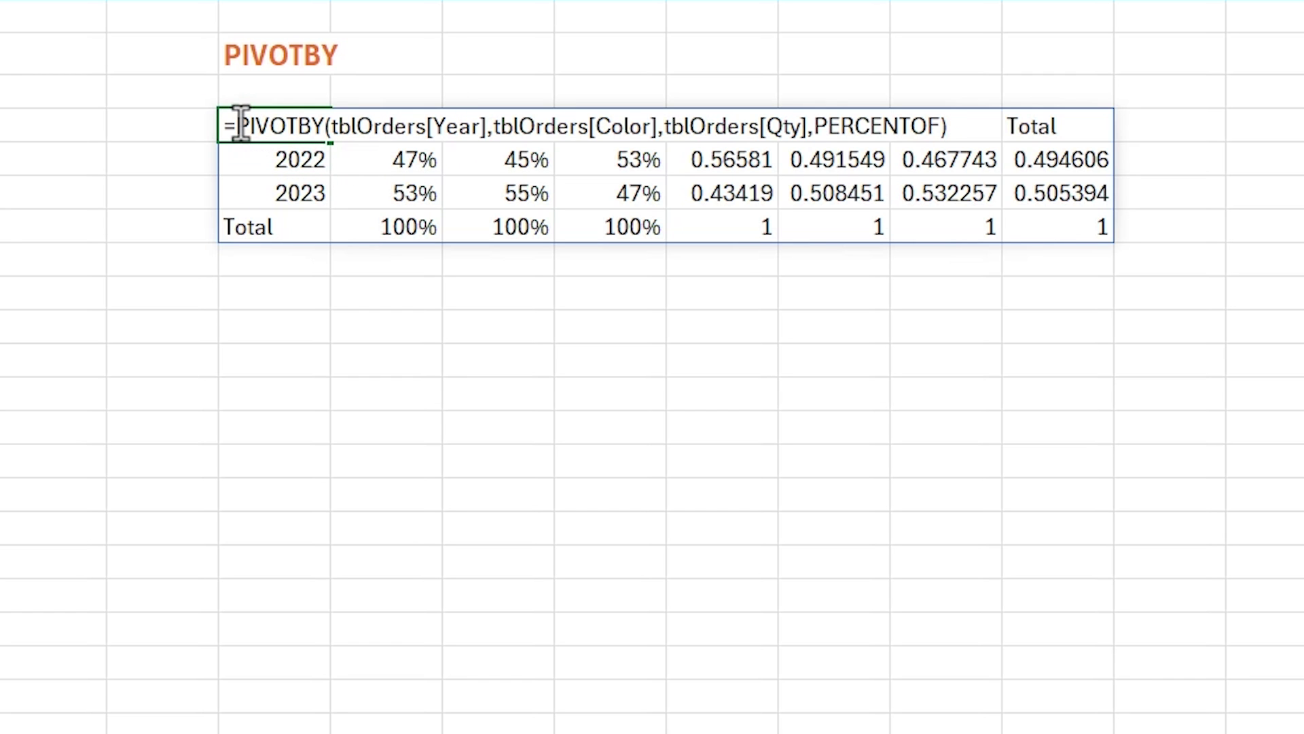
pyautogui.write('tra')
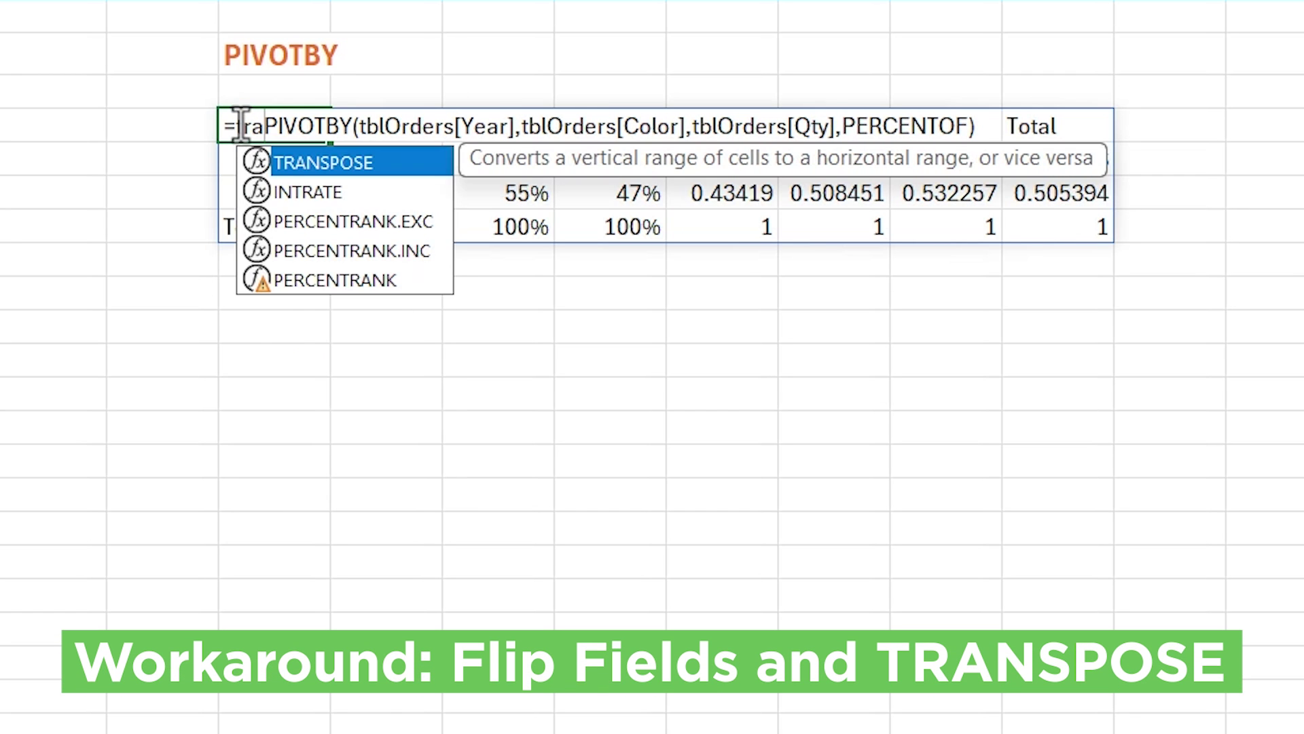
pyautogui.press('Tab')
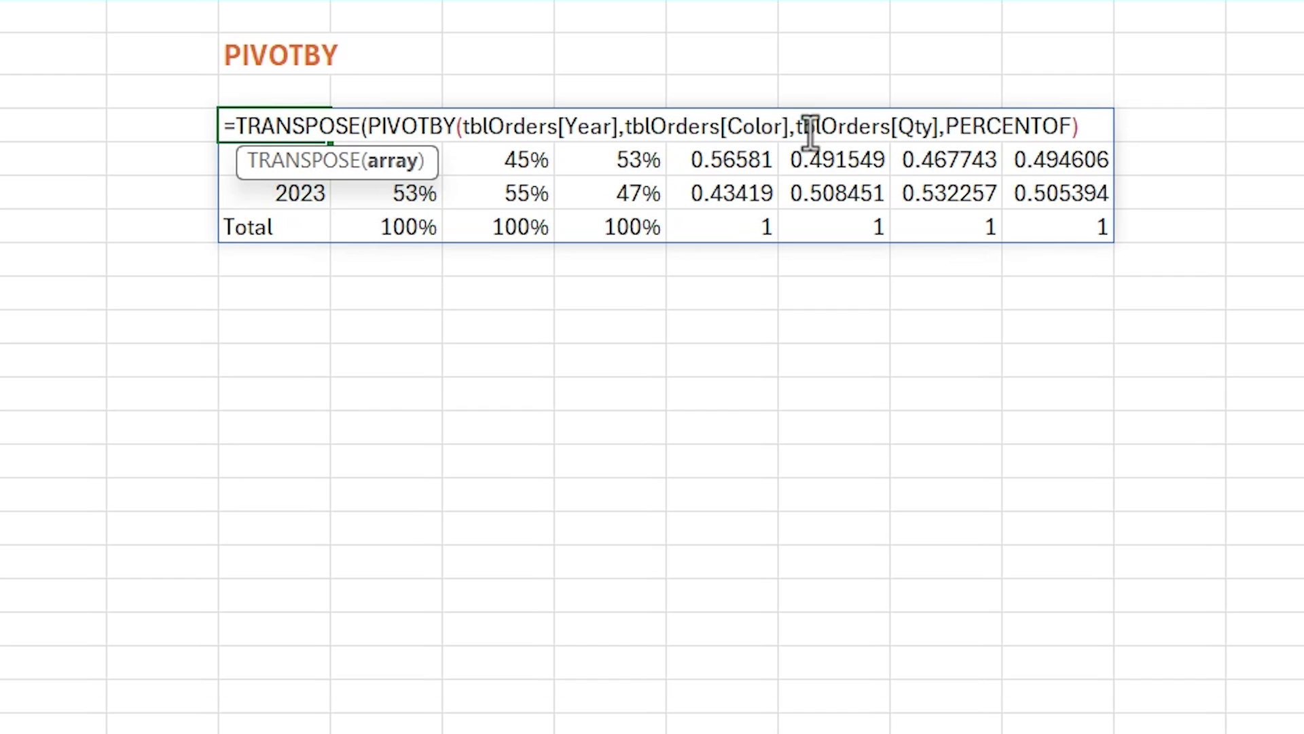
pyautogui.click(1080, 127)
pyautogui.write(')')
pyautogui.press('Return')
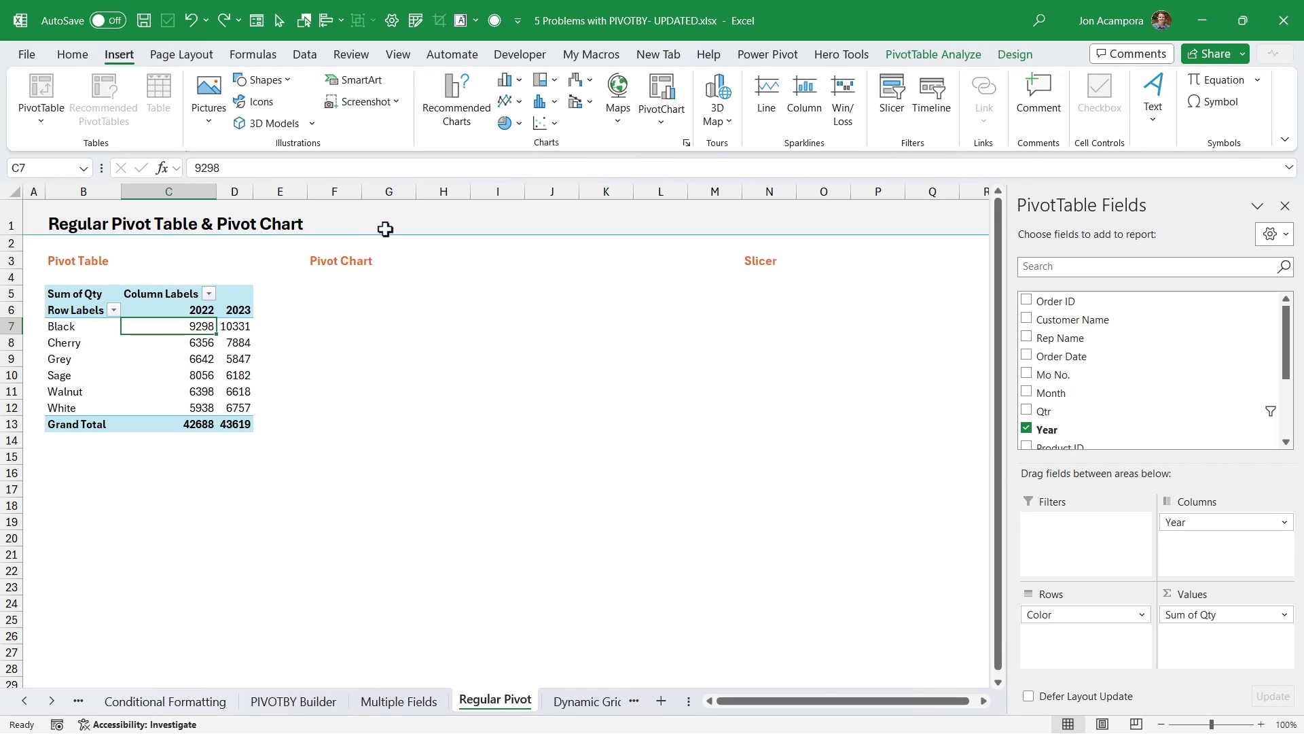
# Step: Insert a clustered column pivot chart and add Customer Name and Rep Name slicers
pyautogui.click(662, 88)
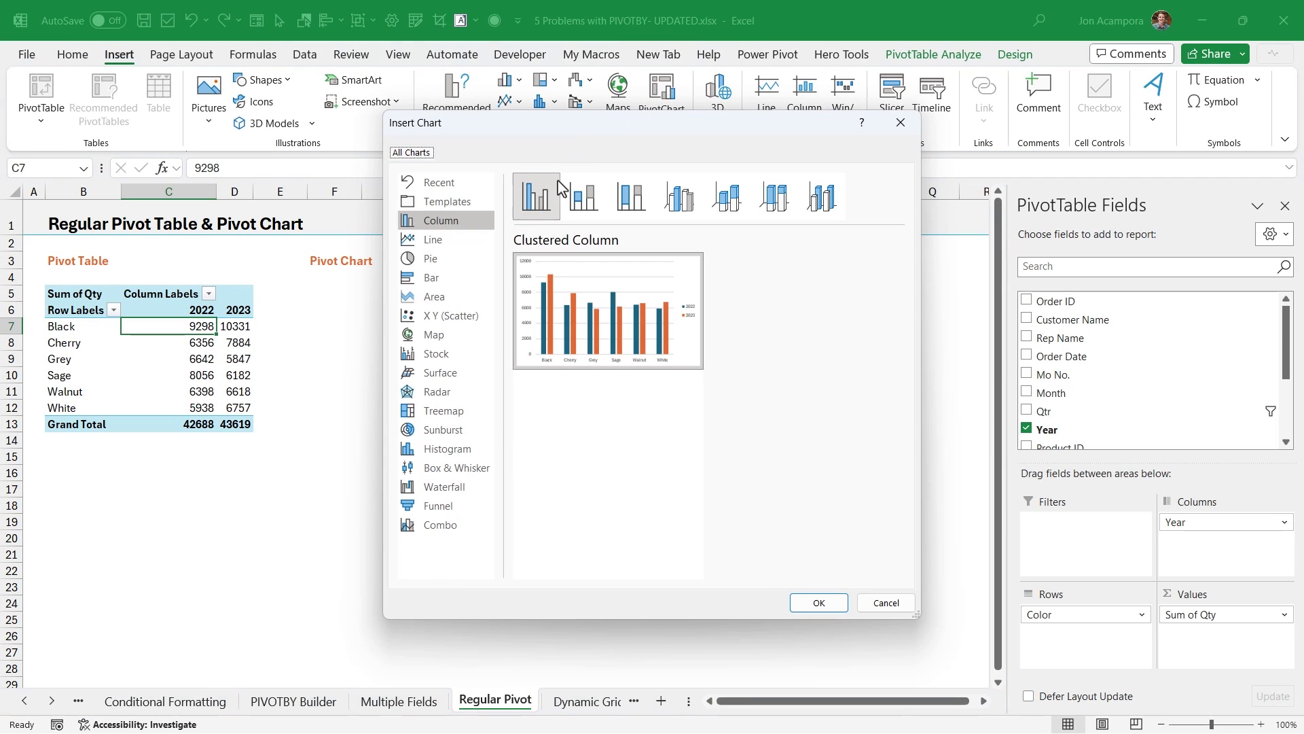
pyautogui.click(820, 604)
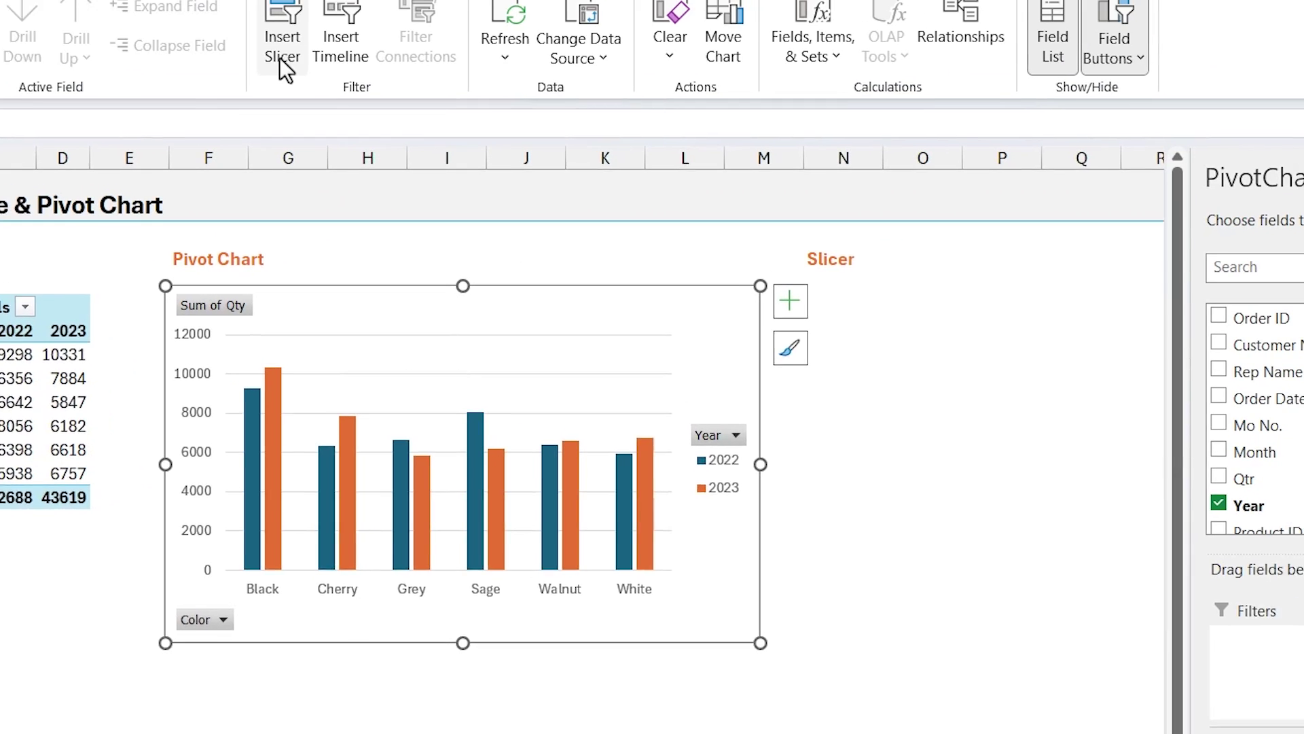
pyautogui.click(281, 55)
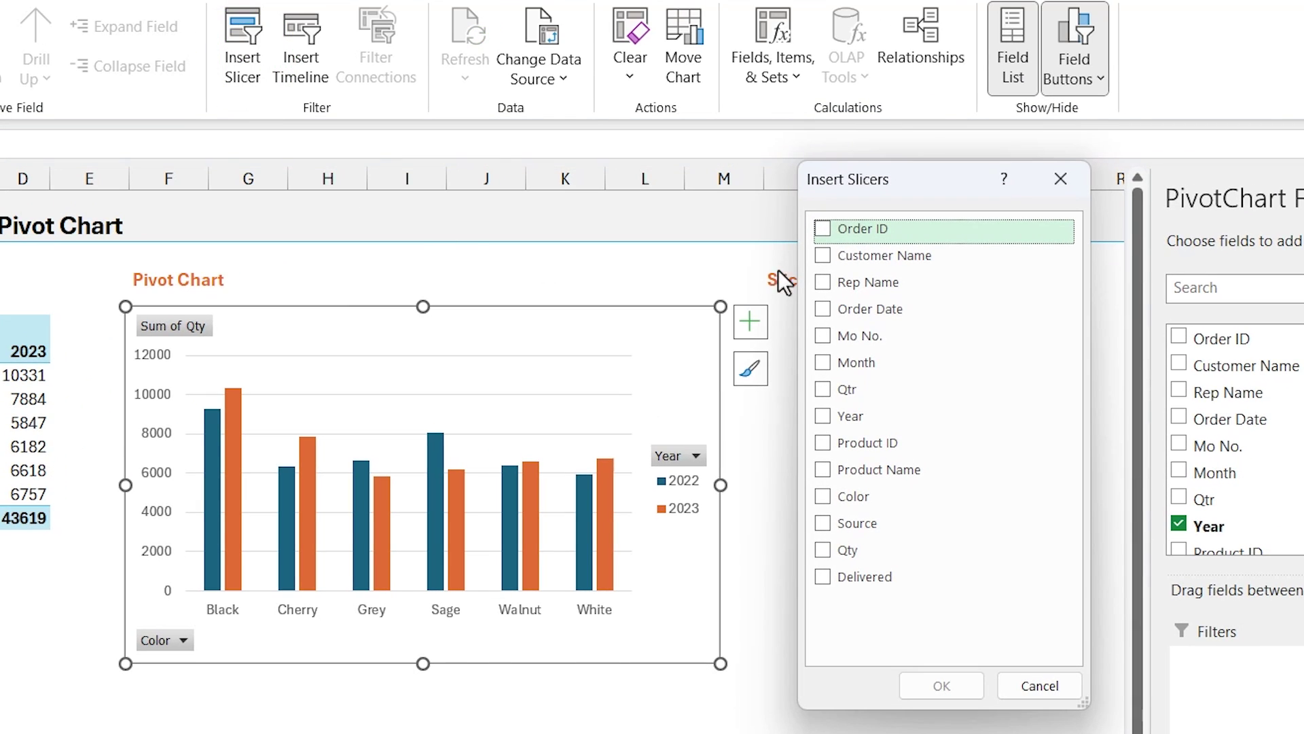
pyautogui.click(822, 255)
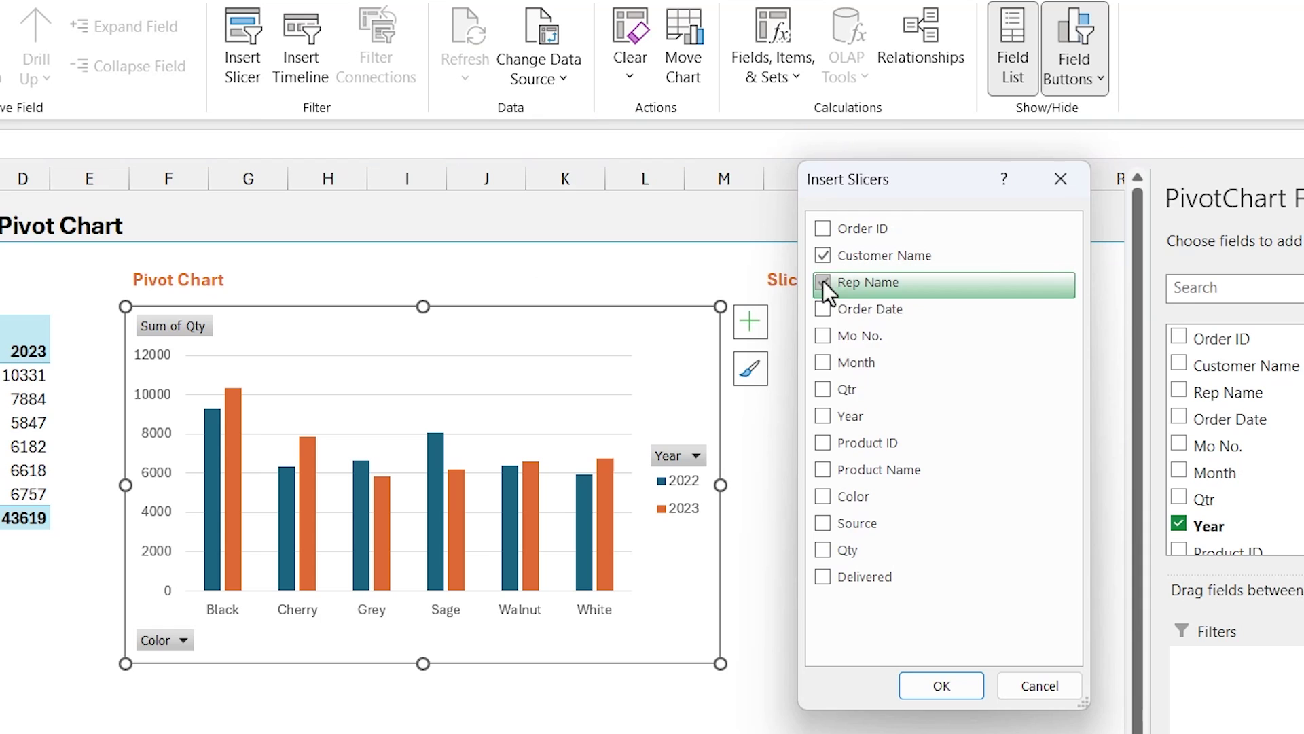
pyautogui.click(822, 282)
pyautogui.click(920, 686)
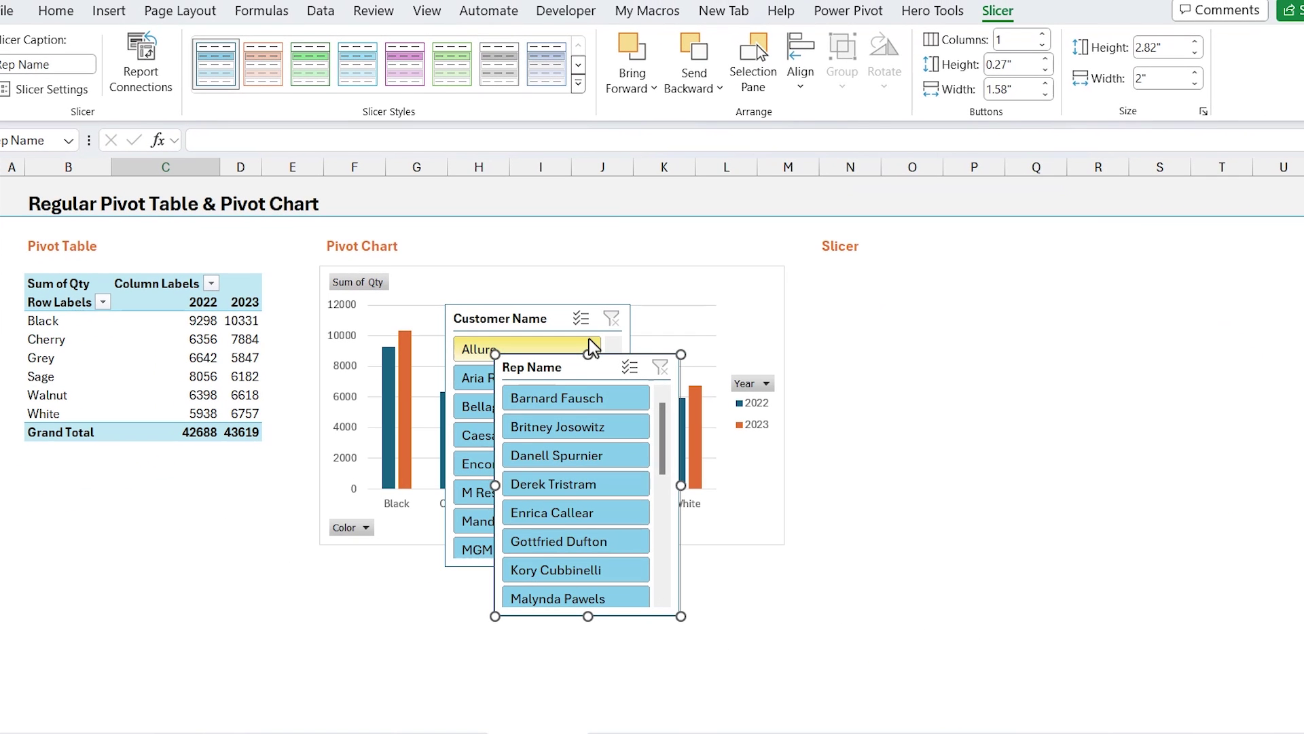
# Step: Move both slicers beside the chart into the Slicer area and filter to one rep
pyautogui.moveTo(569, 360); pyautogui.dragTo(885, 271)
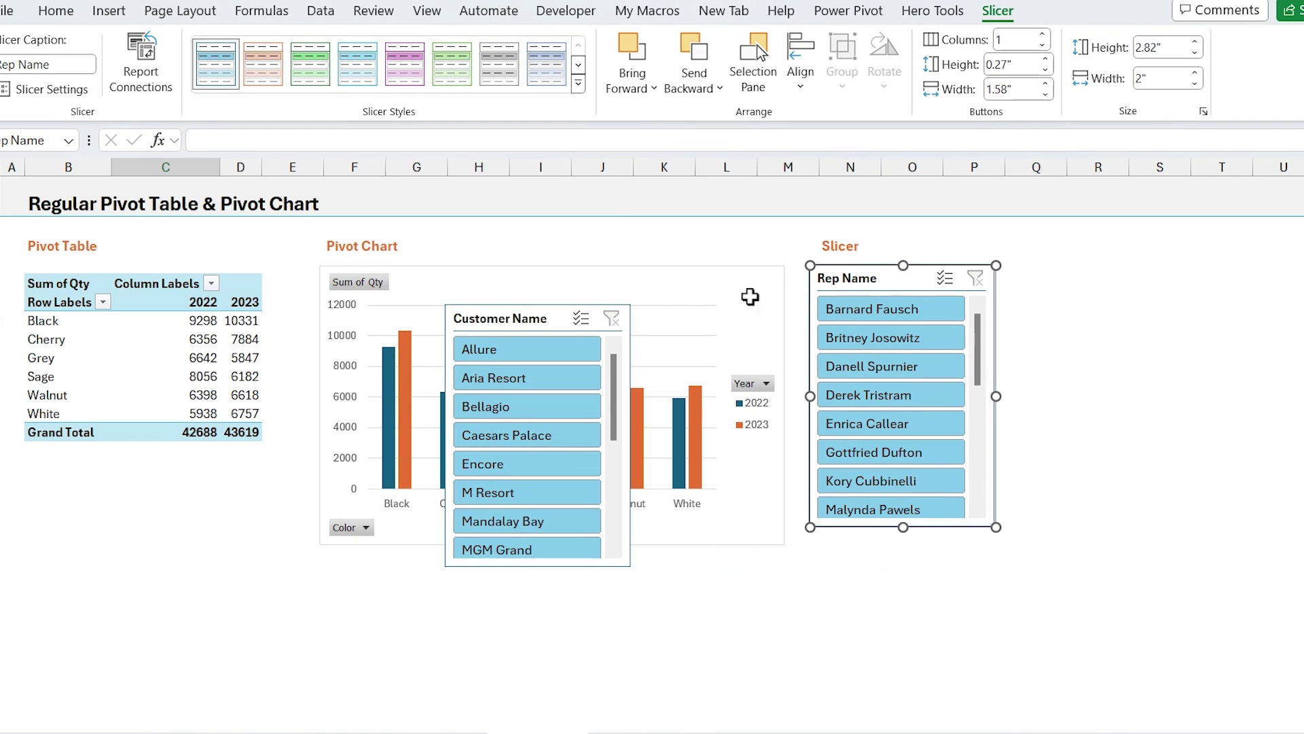
pyautogui.moveTo(561, 316); pyautogui.dragTo(1136, 275)
pyautogui.click(887, 307)
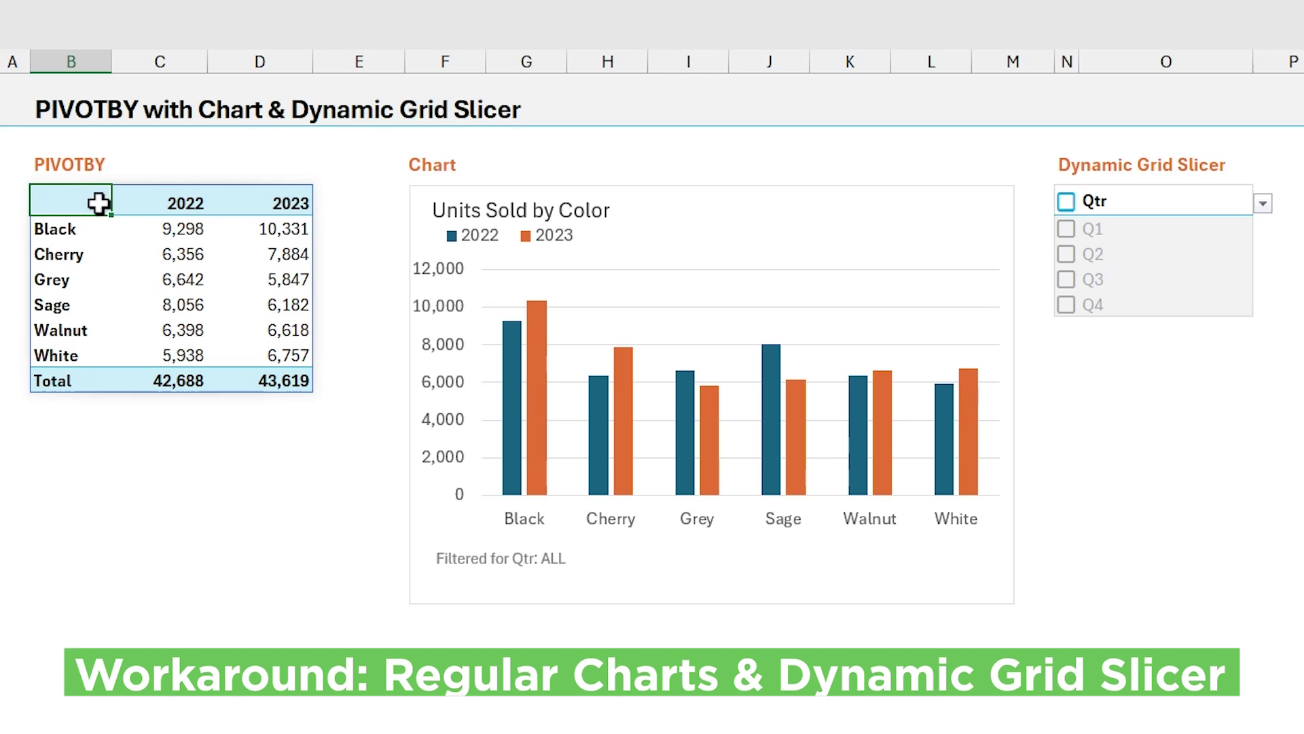
# Step: Check the chart's source range, then filter the grid slicer to quarters Q1 and Q3
pyautogui.click(498, 190)
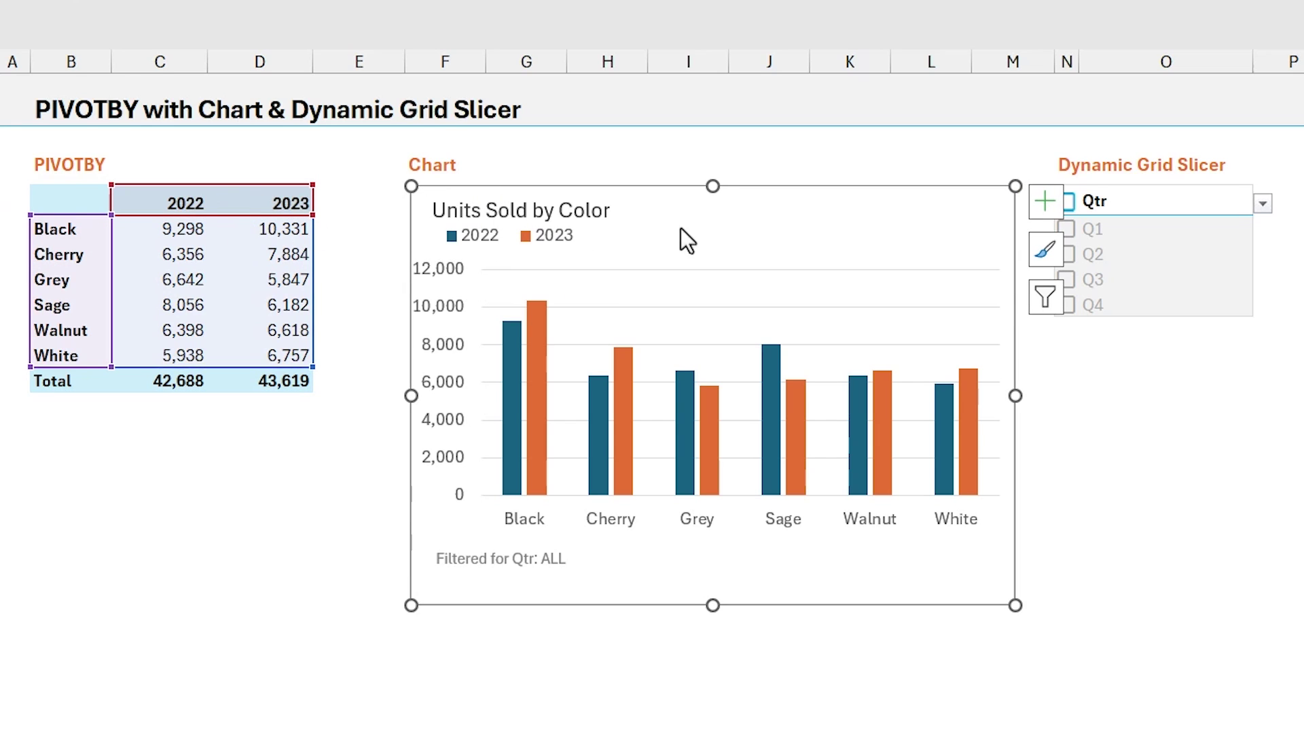
pyautogui.click(1153, 199)
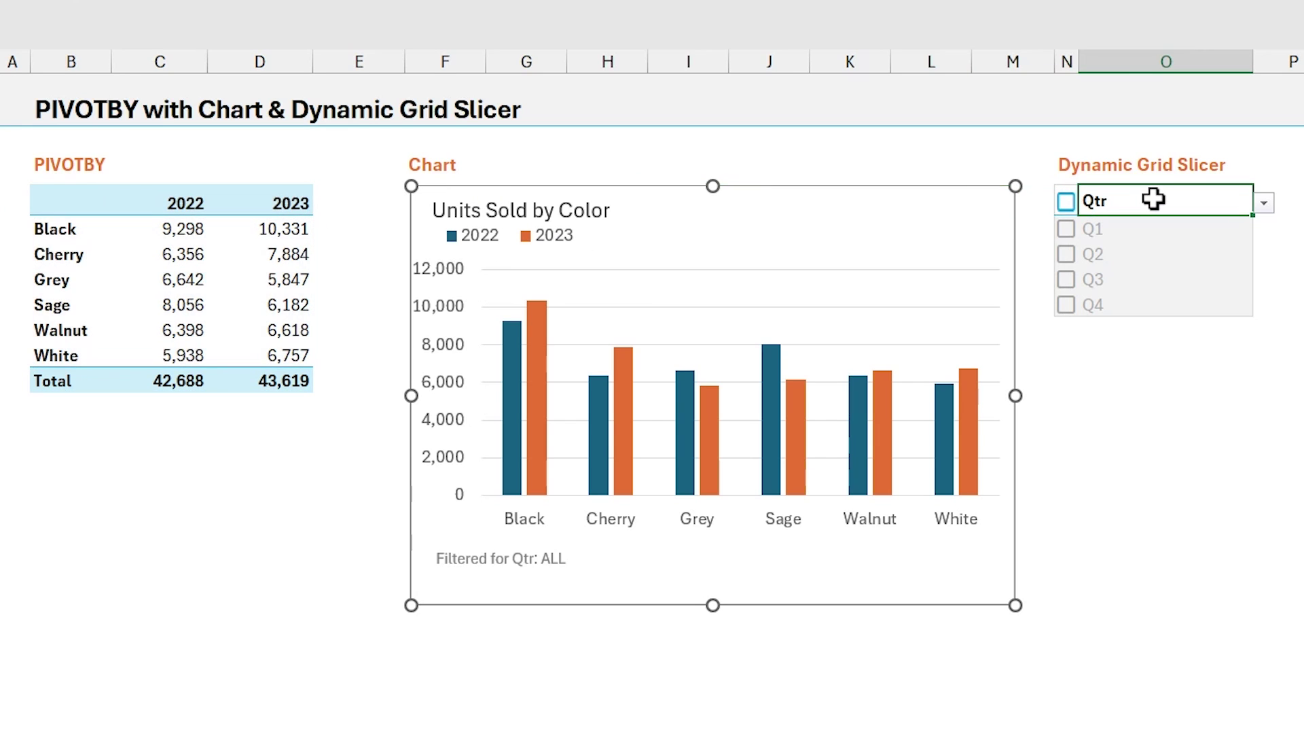
pyautogui.click(1068, 235)
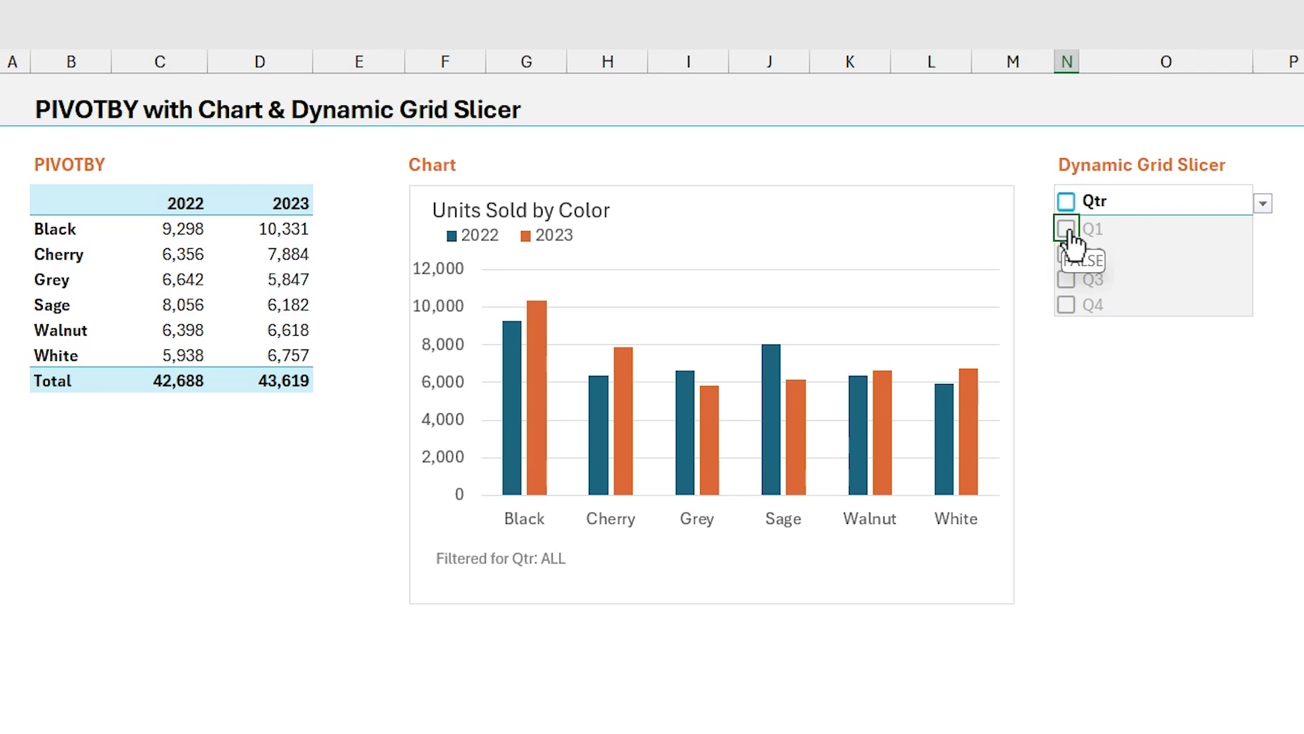
pyautogui.click(1066, 286)
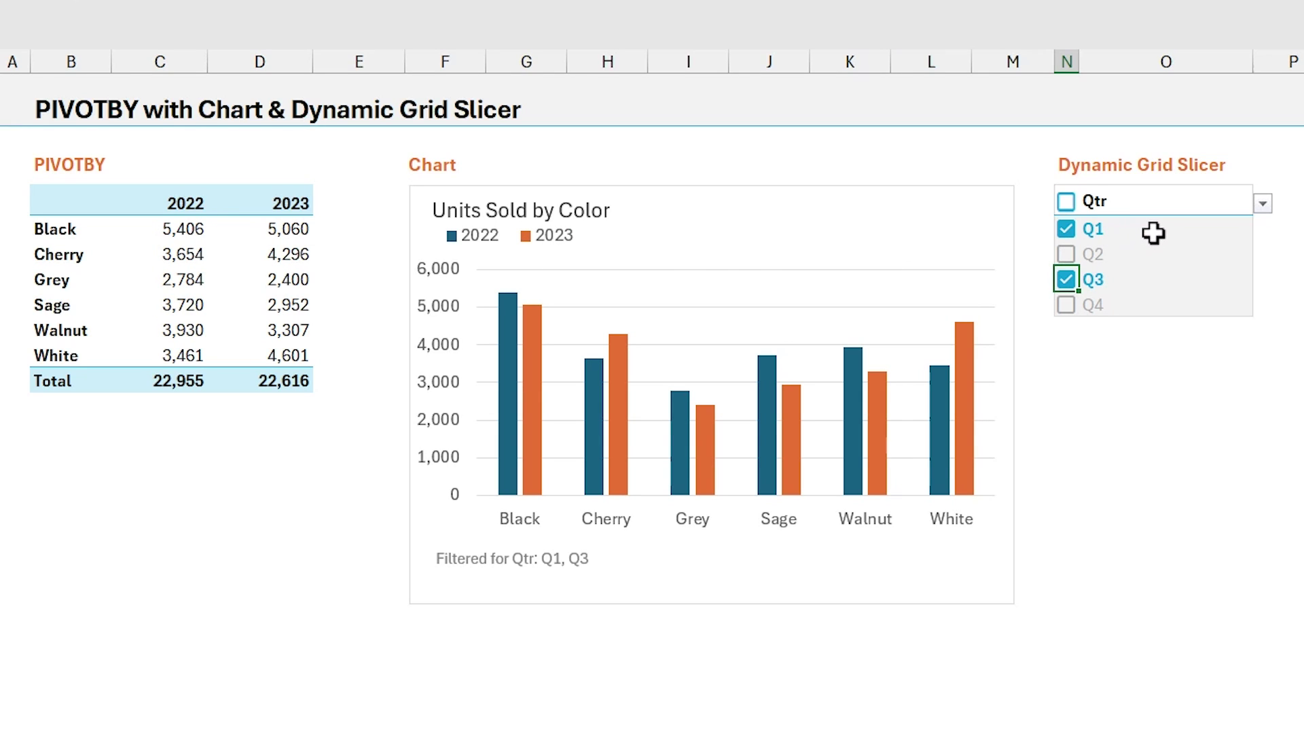
# Step: Switch the grid slicer's field to Rep Name and tick a fourth rep
pyautogui.click(1252, 202)
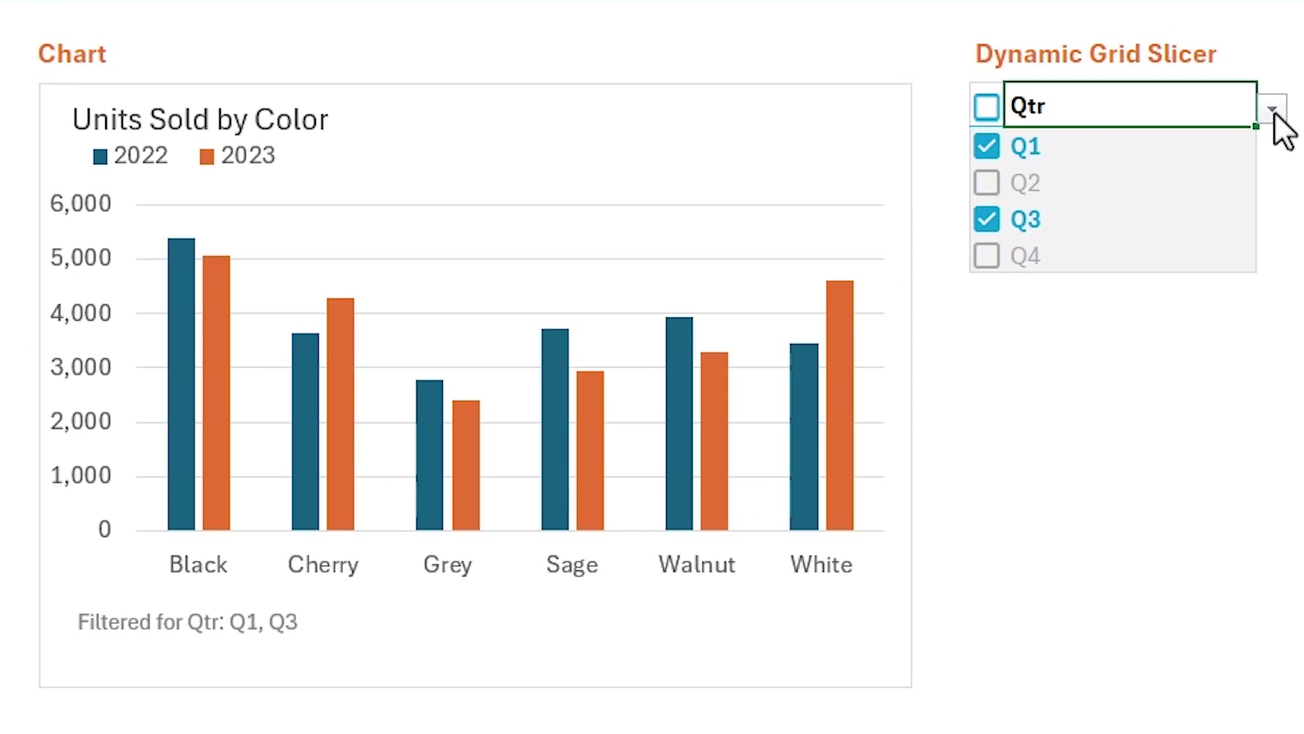
pyautogui.click(1263, 203)
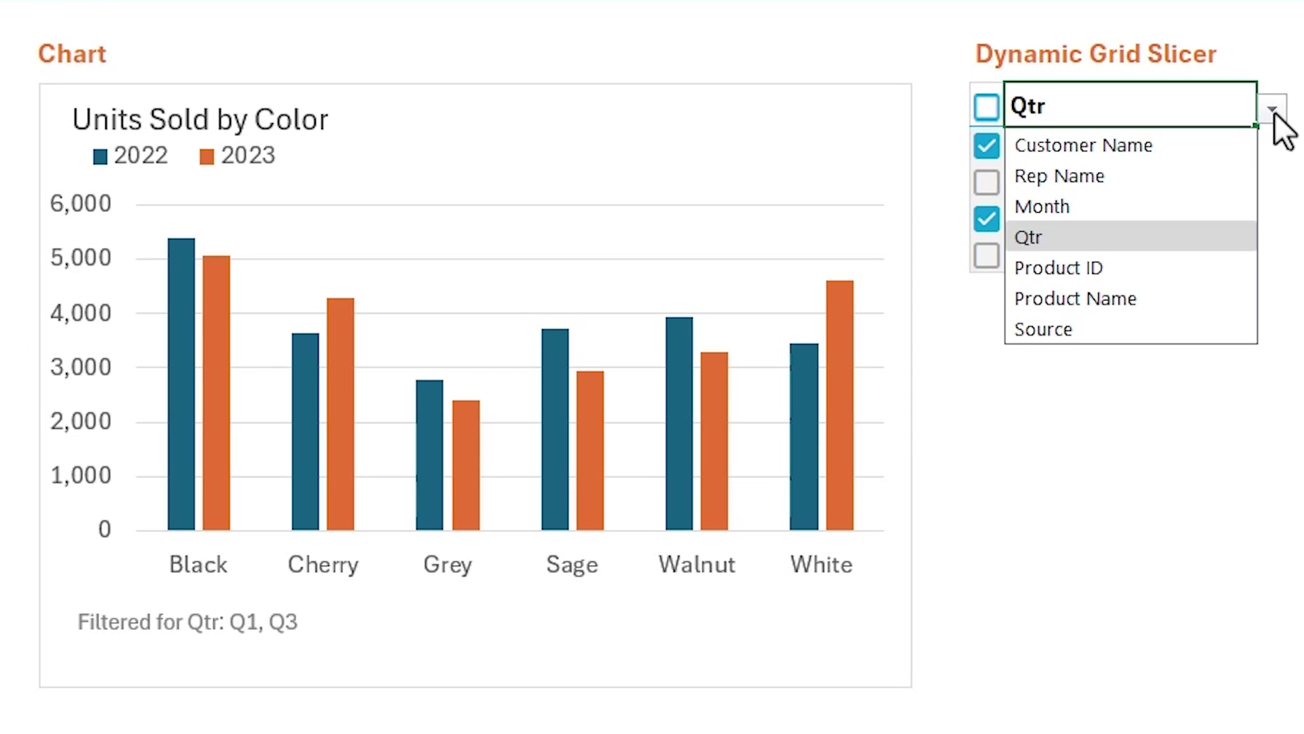
pyautogui.click(1099, 177)
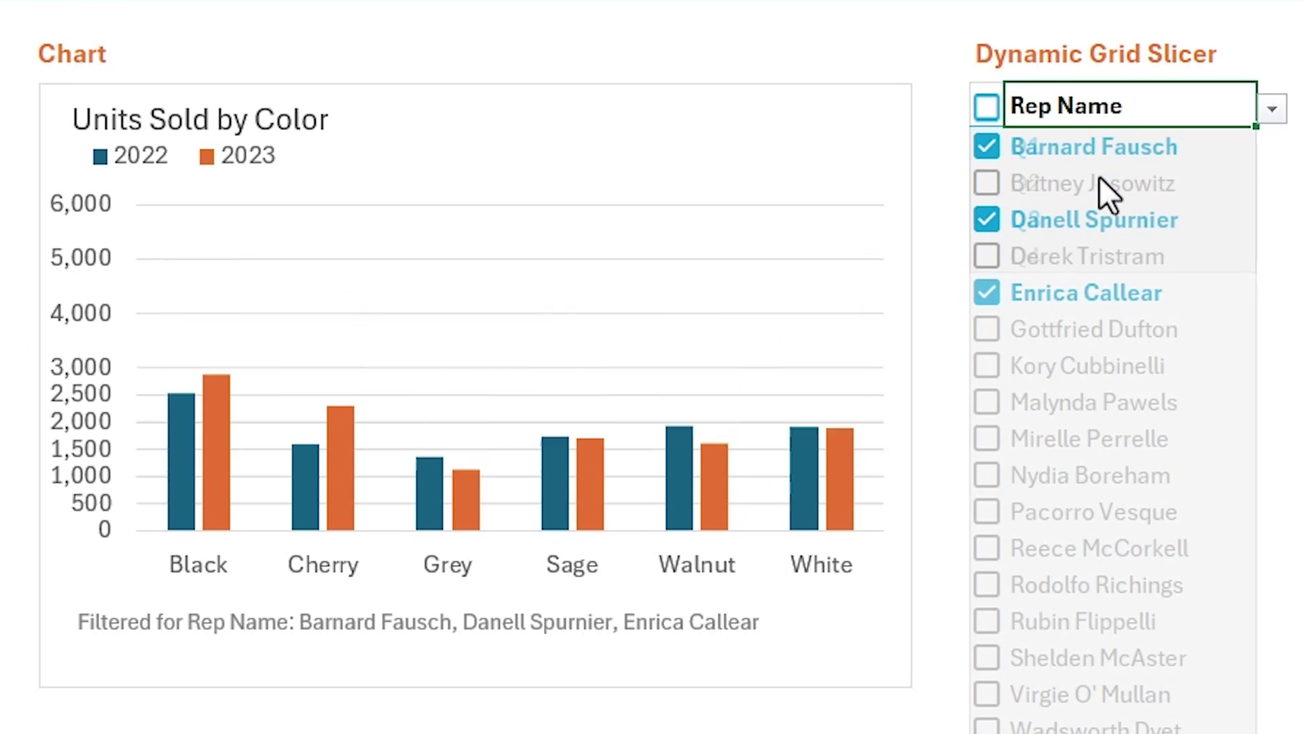
pyautogui.click(1096, 142)
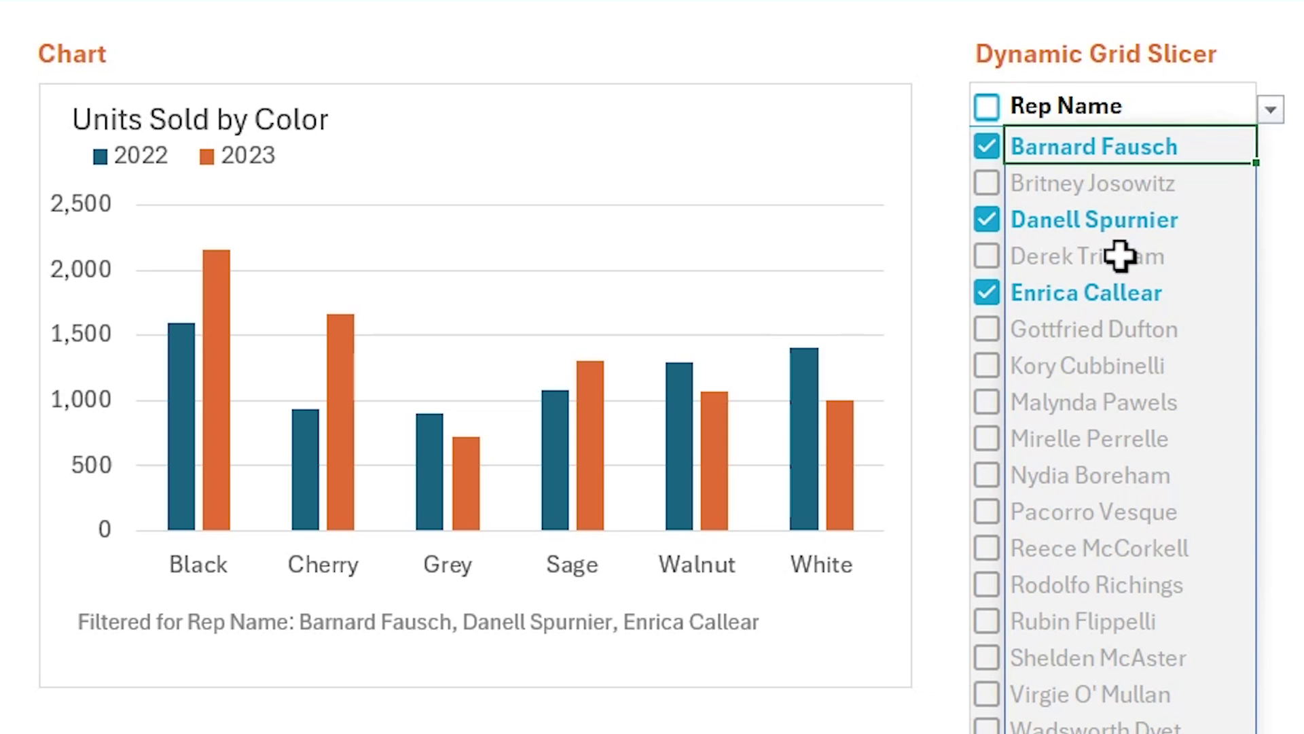
pyautogui.click(990, 262)
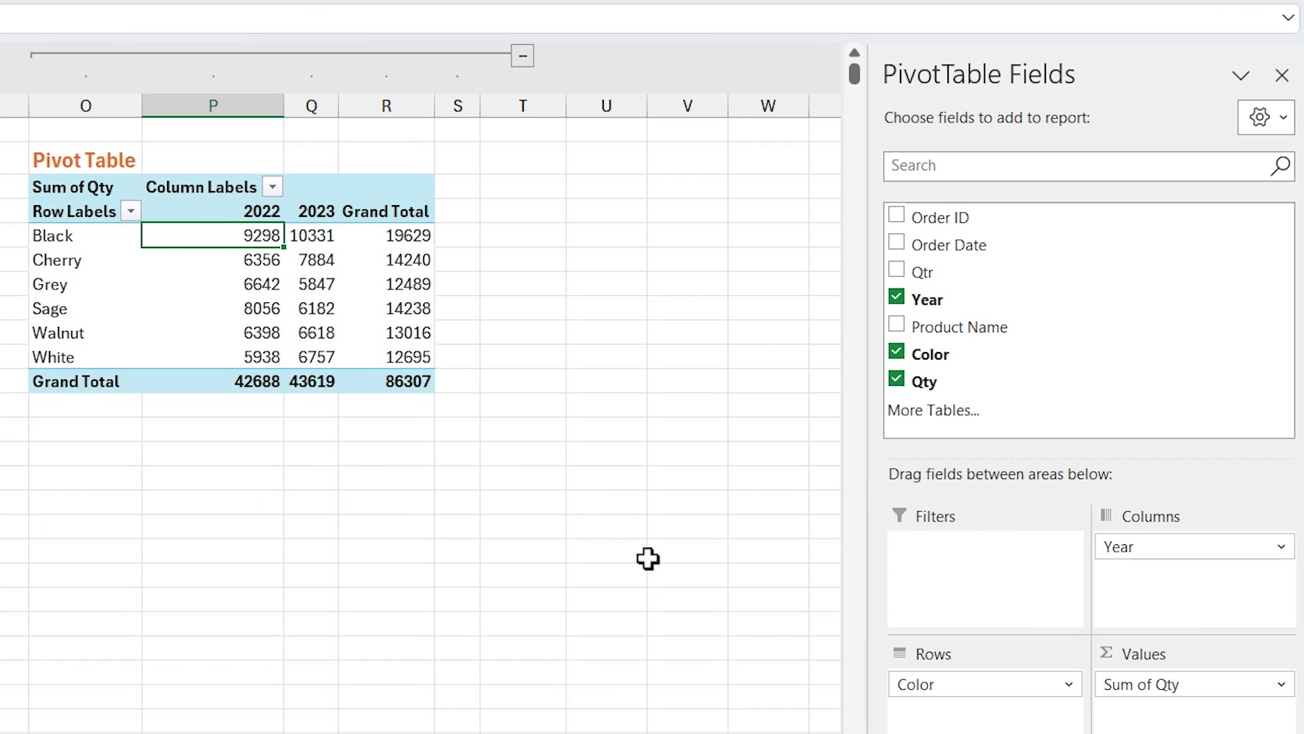
# Step: Replace Color with Product Name in the pivot rows and add Qtr to the columns under Year
pyautogui.moveTo(972, 688); pyautogui.dragTo(841, 635)
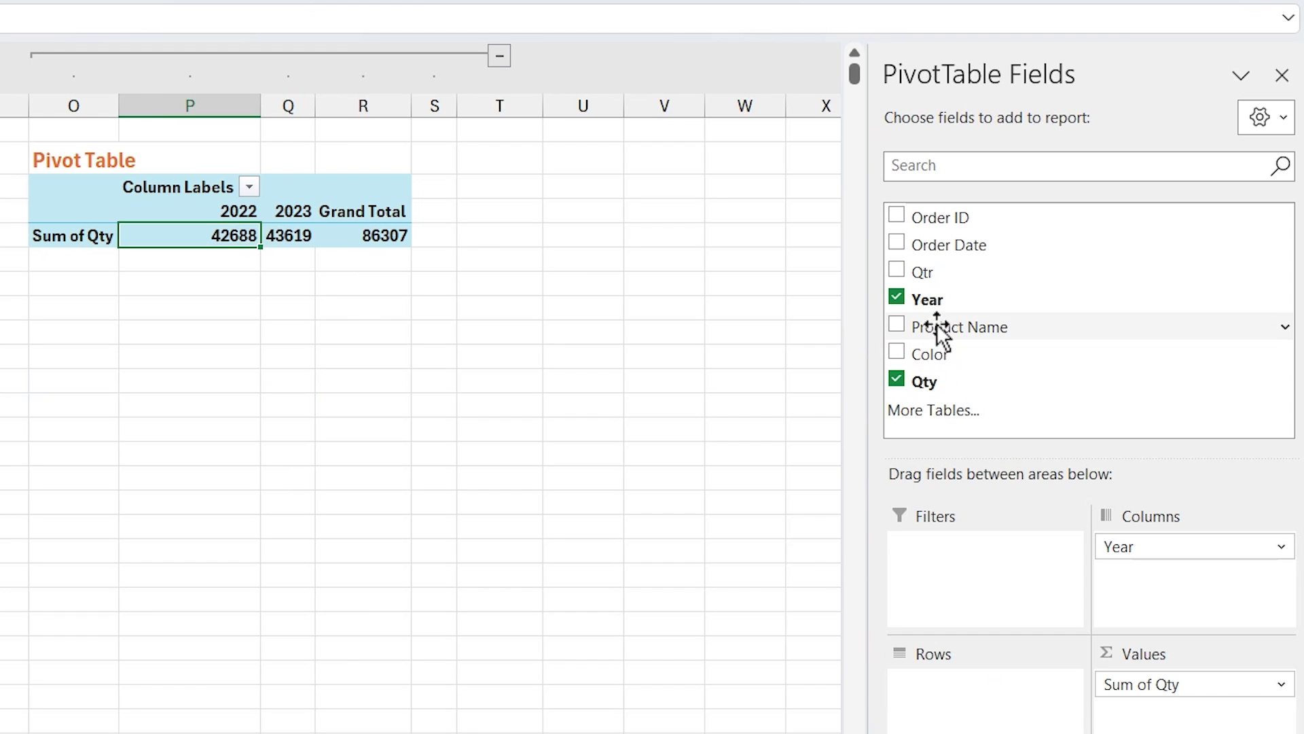
pyautogui.moveTo(939, 327); pyautogui.dragTo(944, 679)
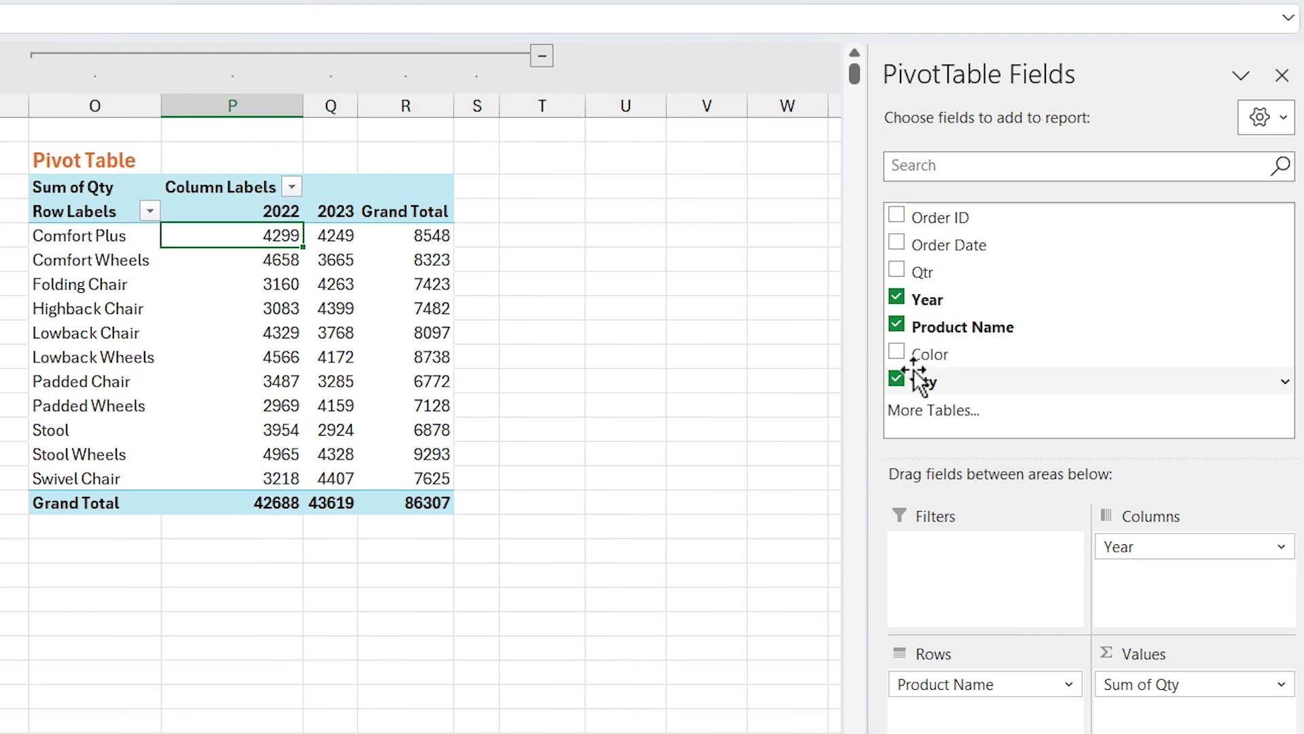
pyautogui.moveTo(924, 271); pyautogui.dragTo(1167, 599)
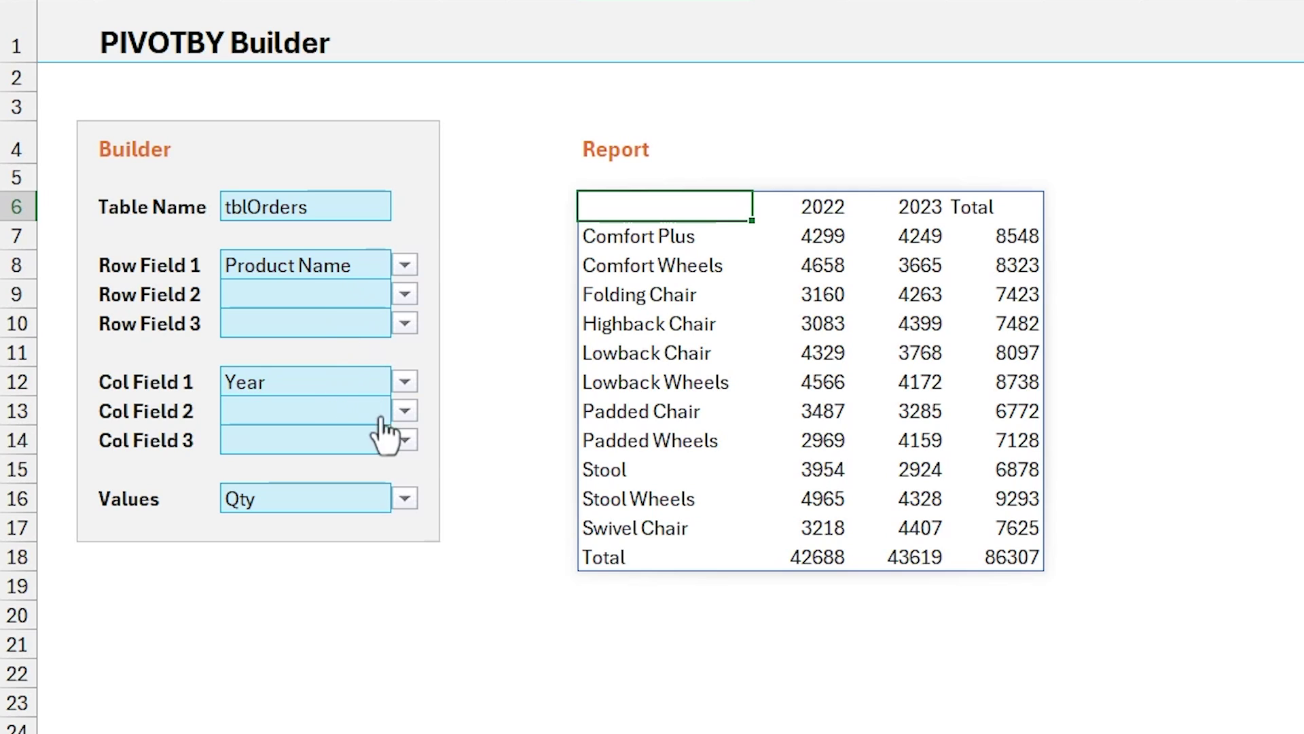
# Step: Set the builder's Col Field 2 to Qtr, then select report cell H6
pyautogui.click(406, 416)
pyautogui.click(407, 413)
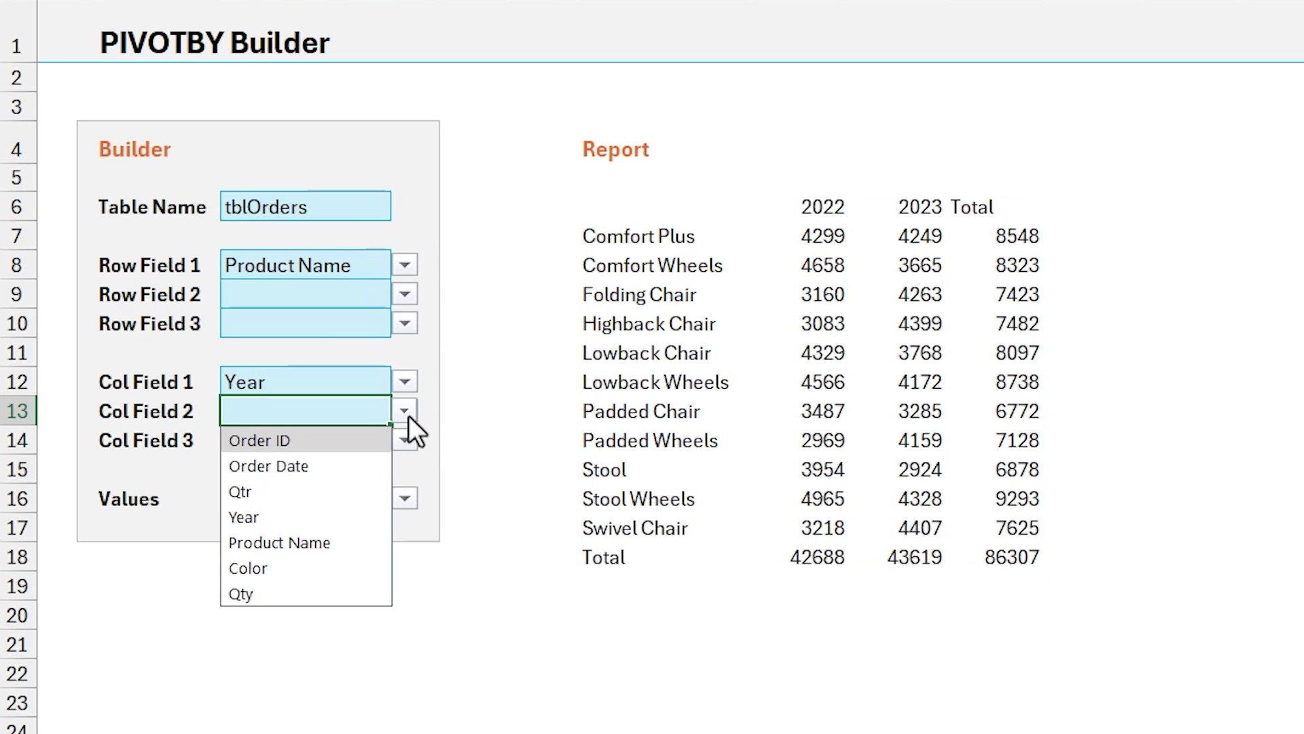
pyautogui.click(240, 494)
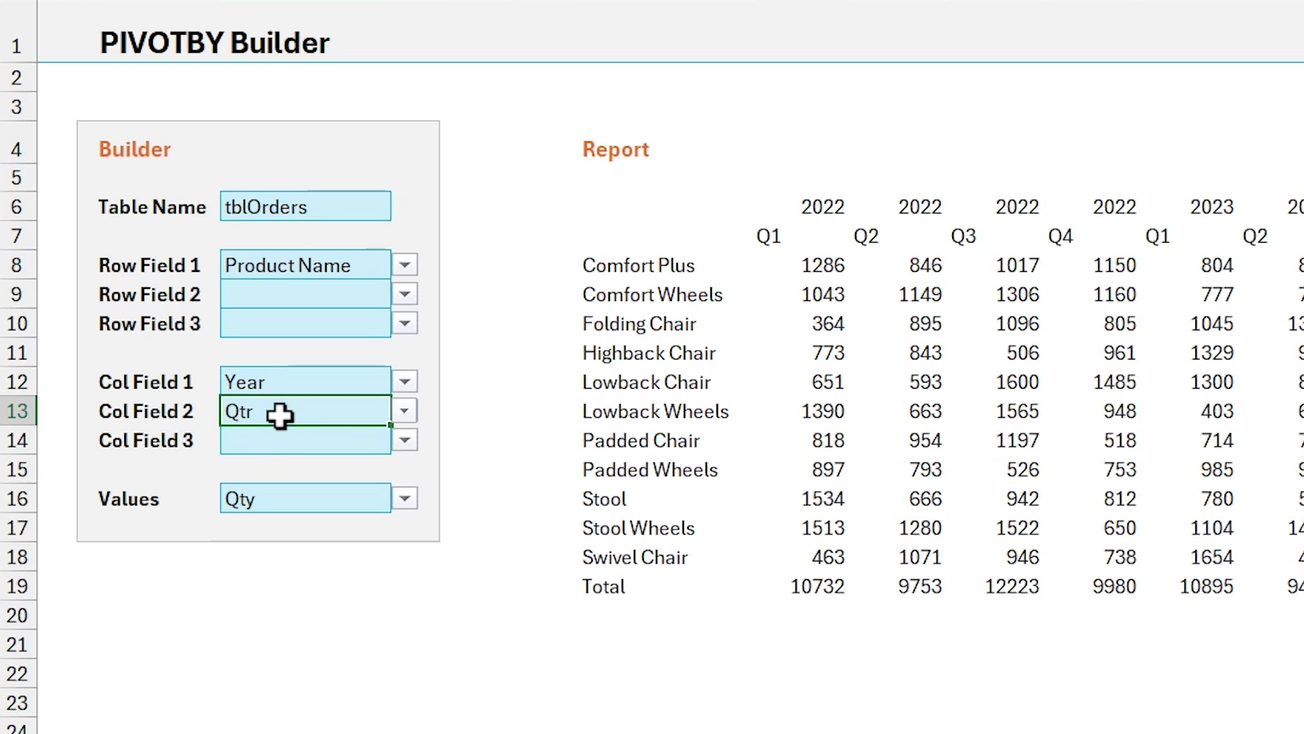
pyautogui.click(626, 207)
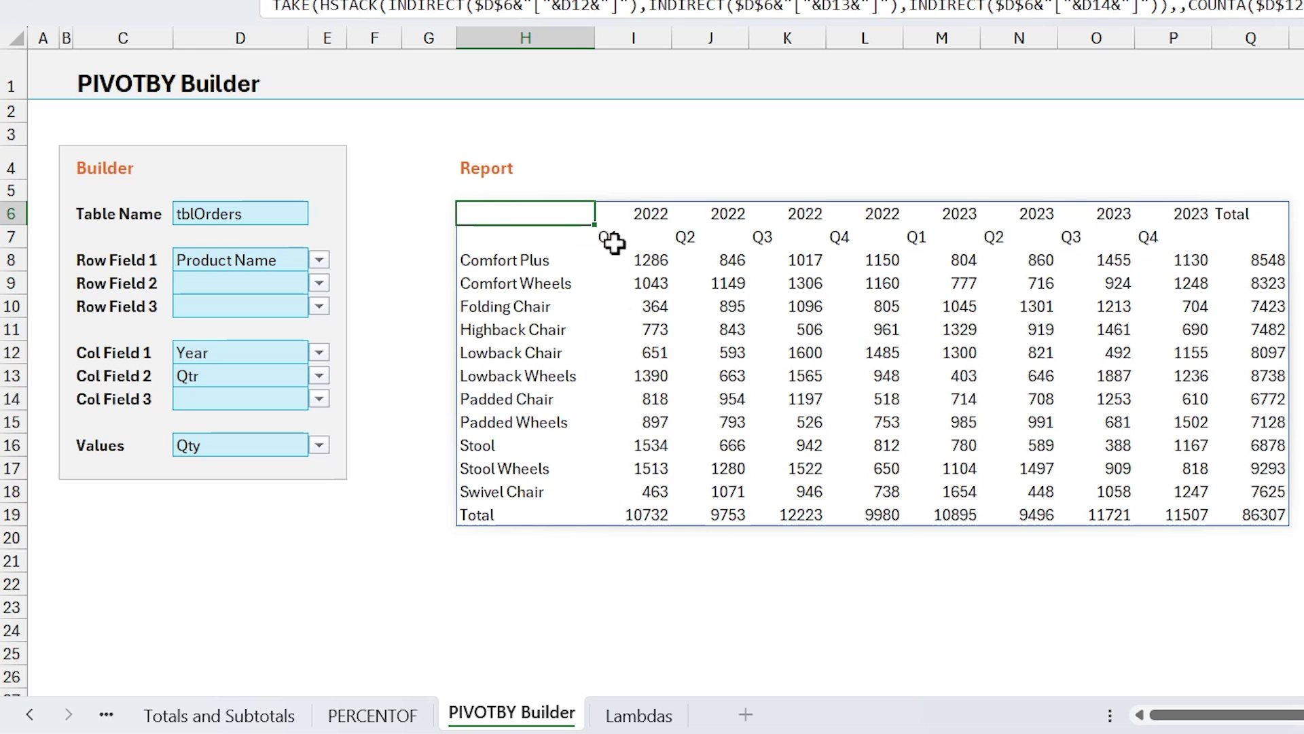
# Step: Inspect H6's IFERROR(PIVOTBY(...)) formula, highlighting its first INDIRECT call, without changing it
pyautogui.press('F2')
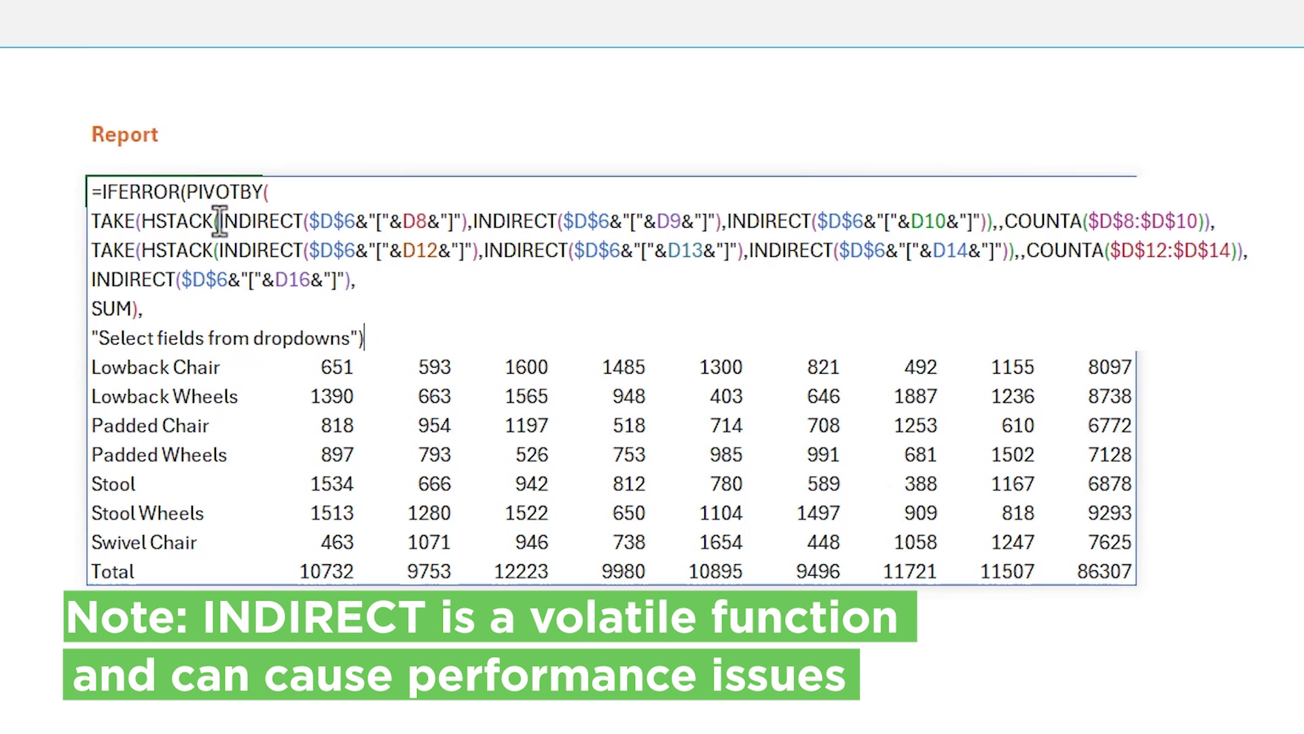
pyautogui.moveTo(219, 221); pyautogui.dragTo(448, 224)
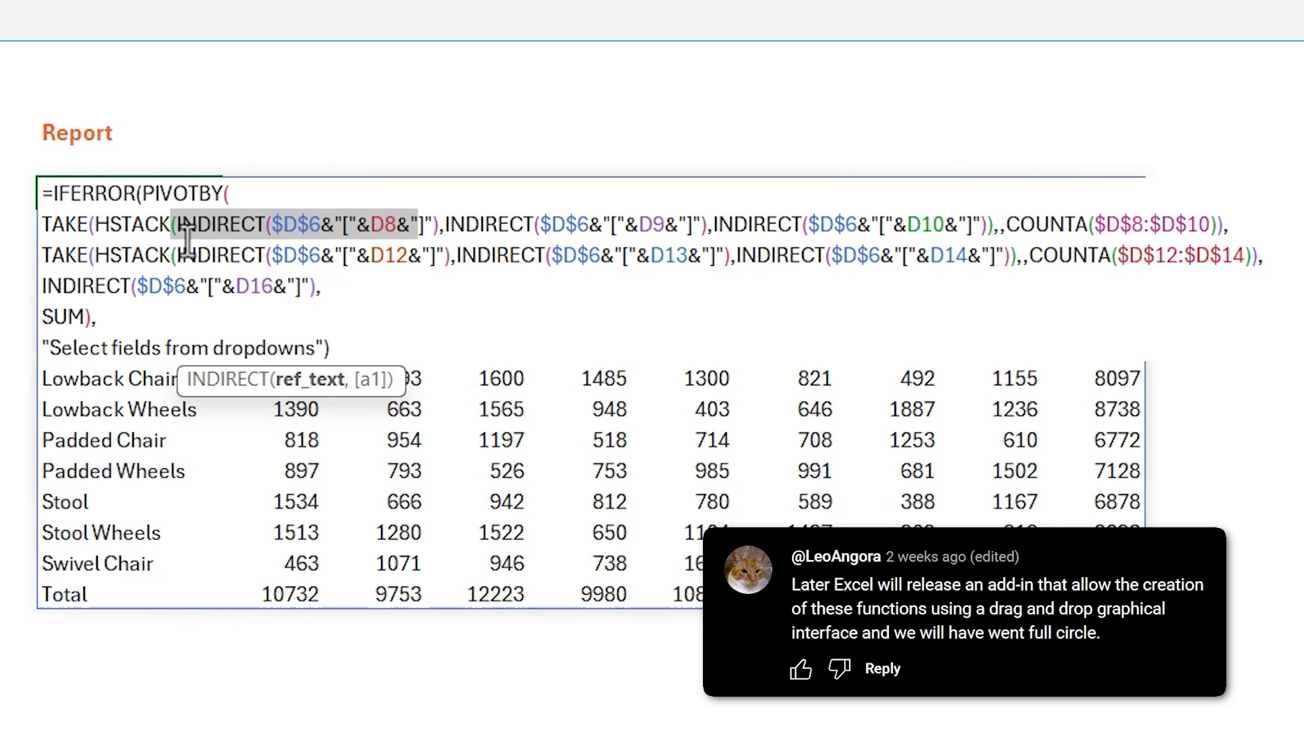
pyautogui.press('Escape')
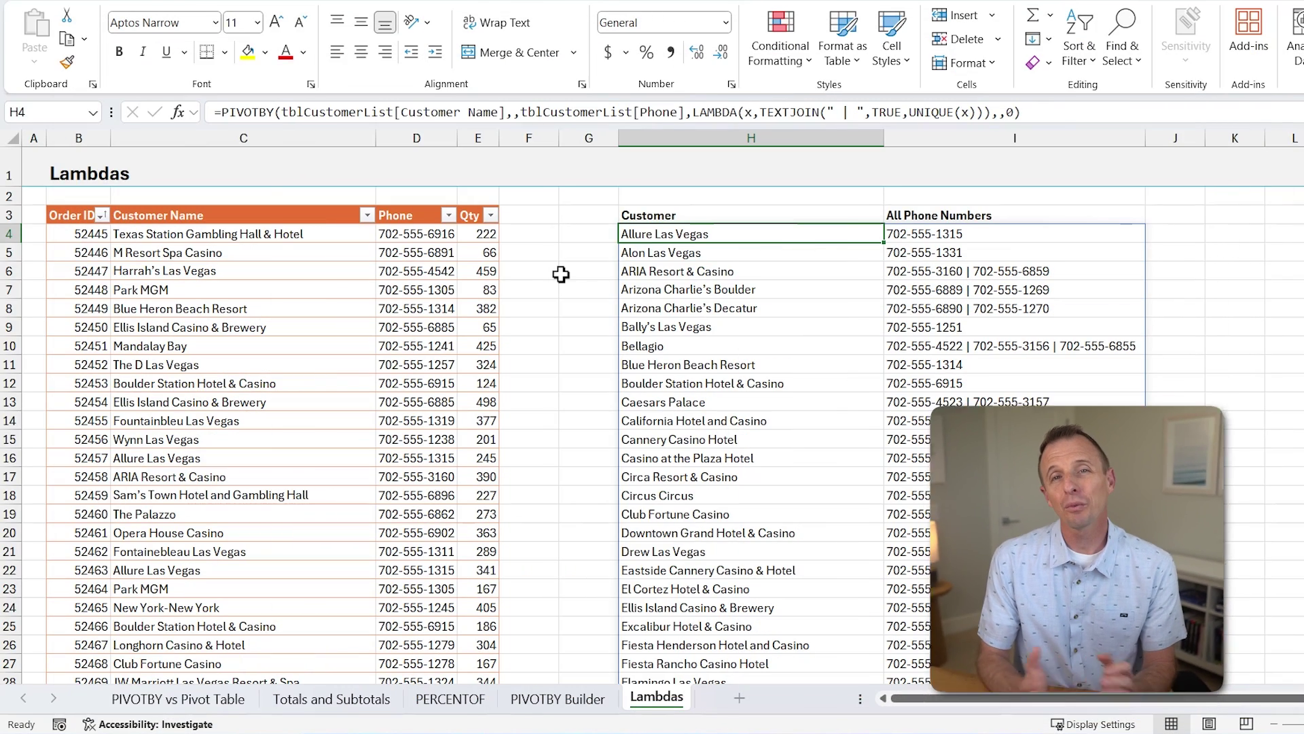
pyautogui.doubleClick(710, 233)
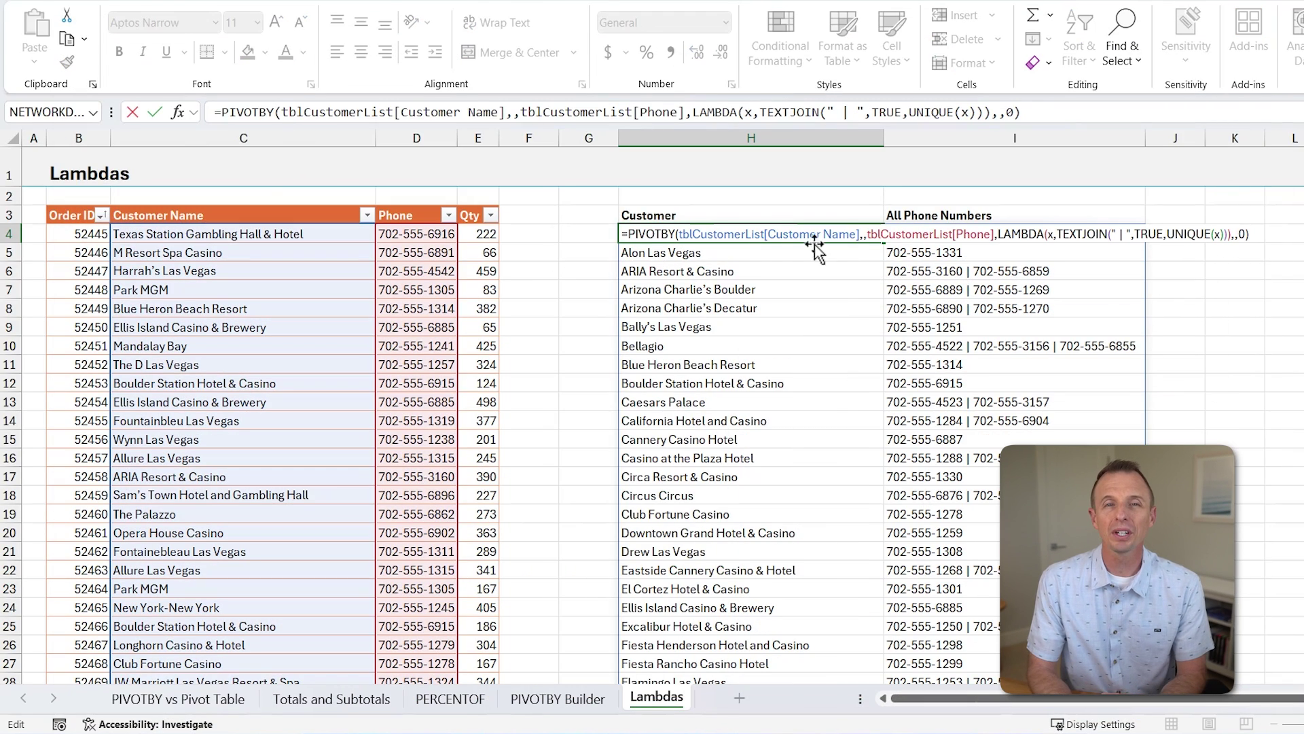
pyautogui.moveTo(998, 234); pyautogui.dragTo(1232, 233)
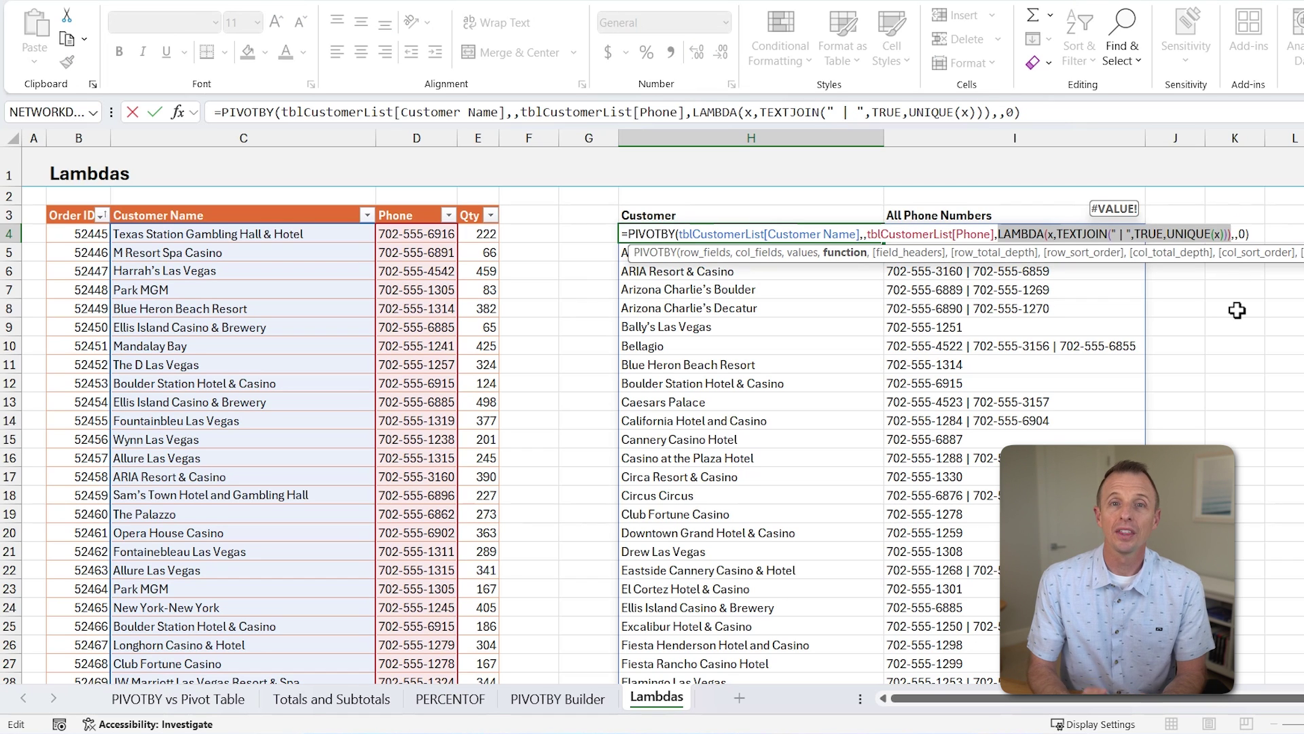